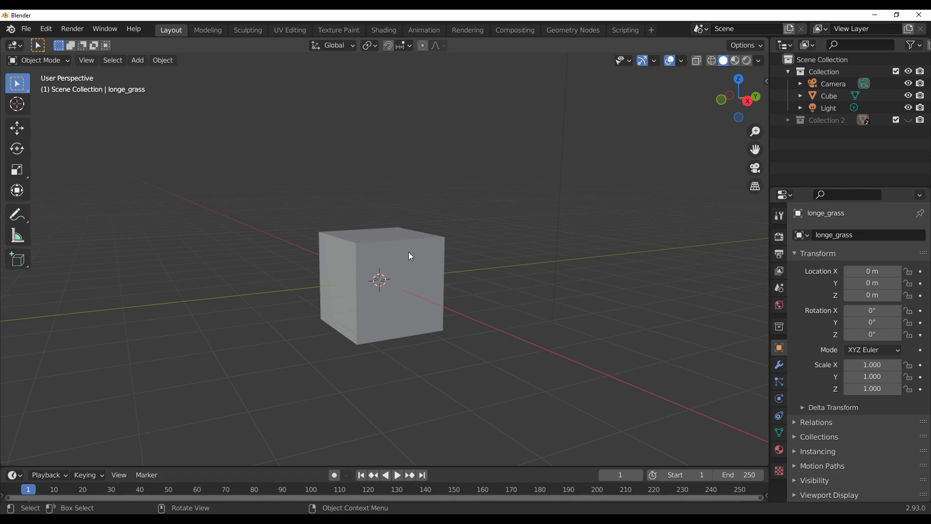
# Start a BagaPie Boolean on the cube and draw a box cutter inset slightly from the edges of its +X face
pyautogui.click(409, 252)
pyautogui.press('j')
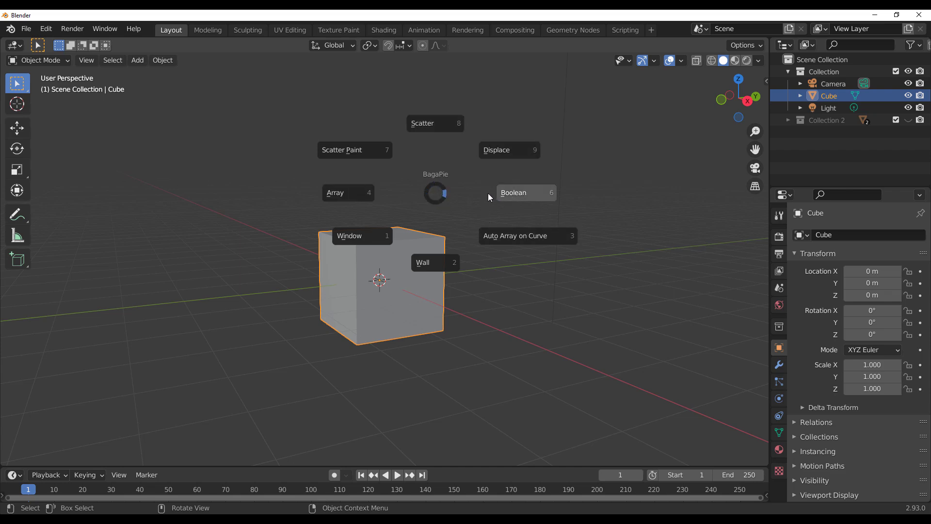
pyautogui.click(533, 194)
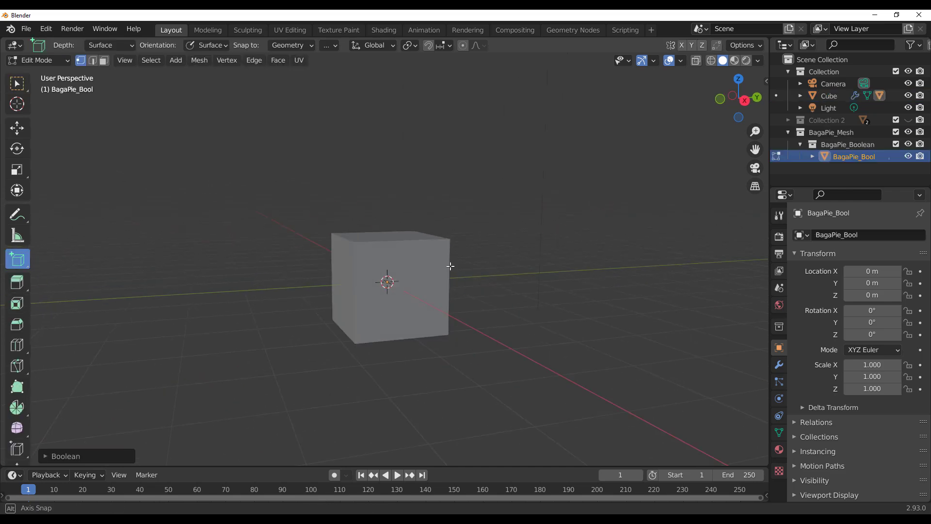
pyautogui.scroll(3, 395, 271)
pyautogui.moveTo(536, 276); pyautogui.dragTo(477, 225, button='middle')
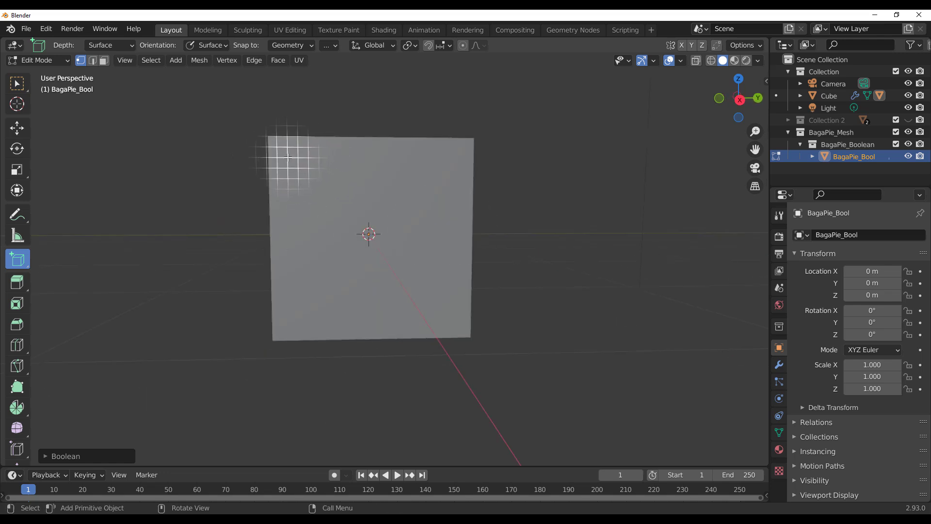
pyautogui.moveTo(283, 152); pyautogui.dragTo(460, 326)
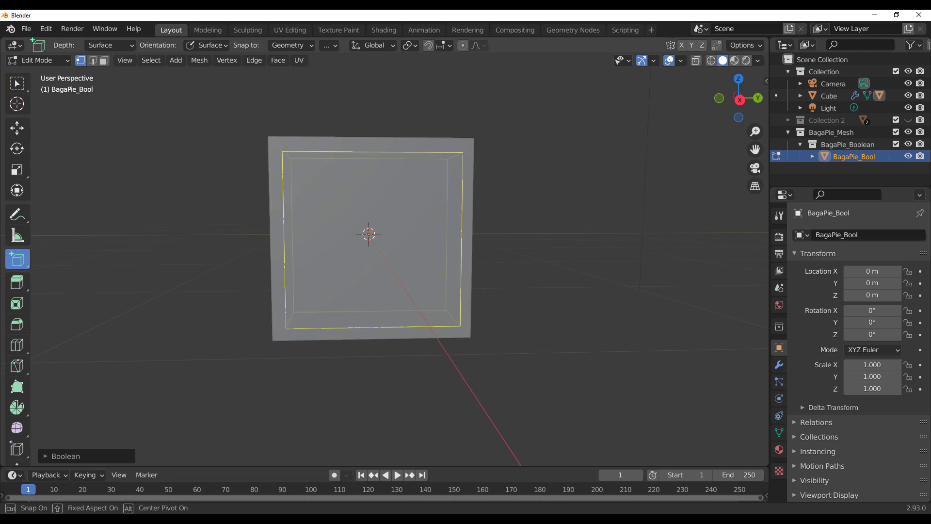
pyautogui.click(634, 376)
# Add a second box cutter inset on the cube's -Y face, extending it all the way through the cube
pyautogui.scroll(-4, 439, 345)
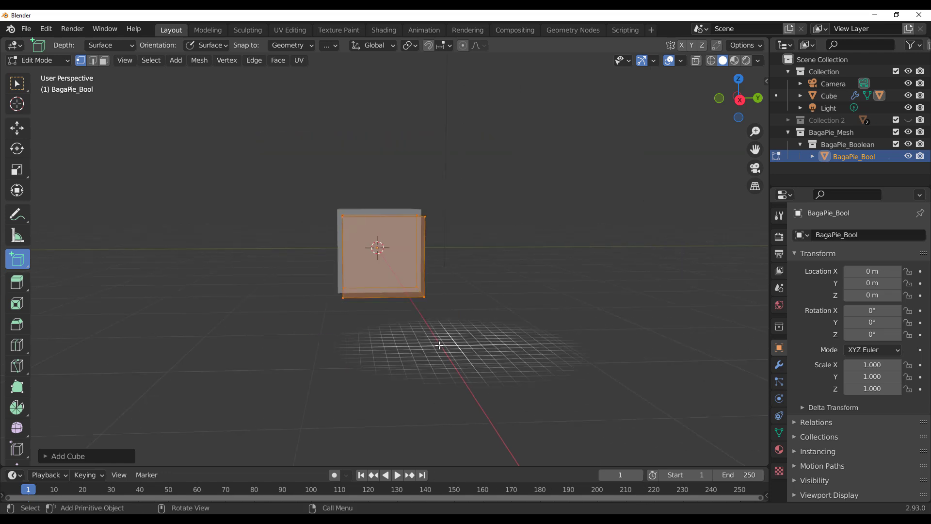
pyautogui.moveTo(440, 345); pyautogui.dragTo(378, 291, button='middle')
pyautogui.scroll(2, 328, 262)
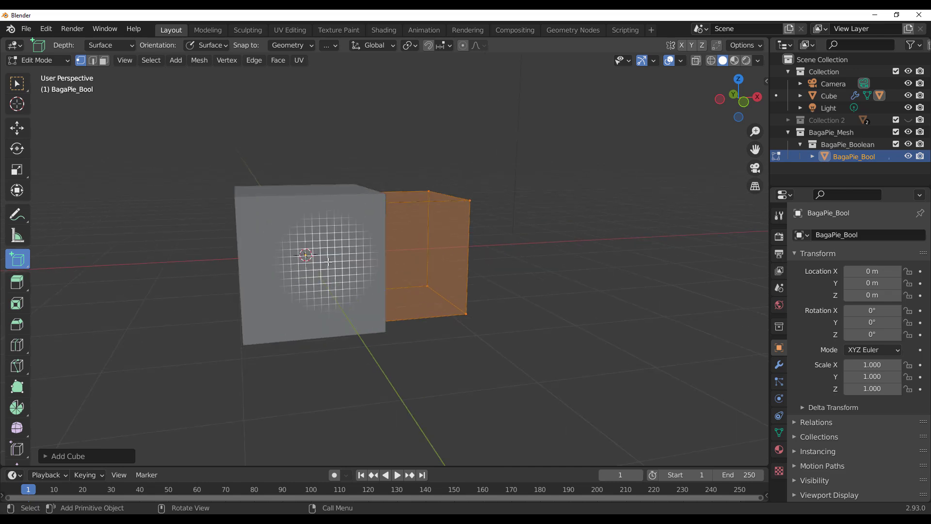
pyautogui.moveTo(329, 262); pyautogui.dragTo(291, 221, button='middle')
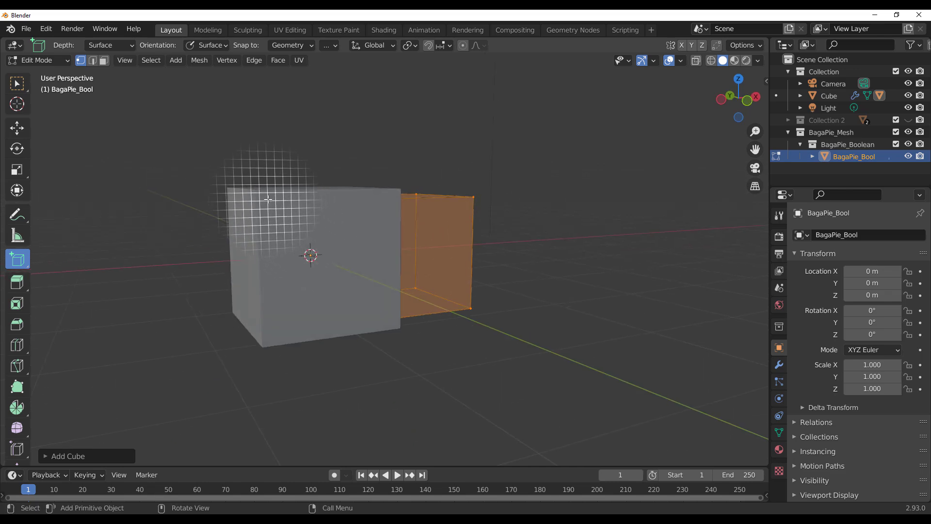
pyautogui.moveTo(267, 199); pyautogui.dragTo(391, 321)
pyautogui.click(297, 185)
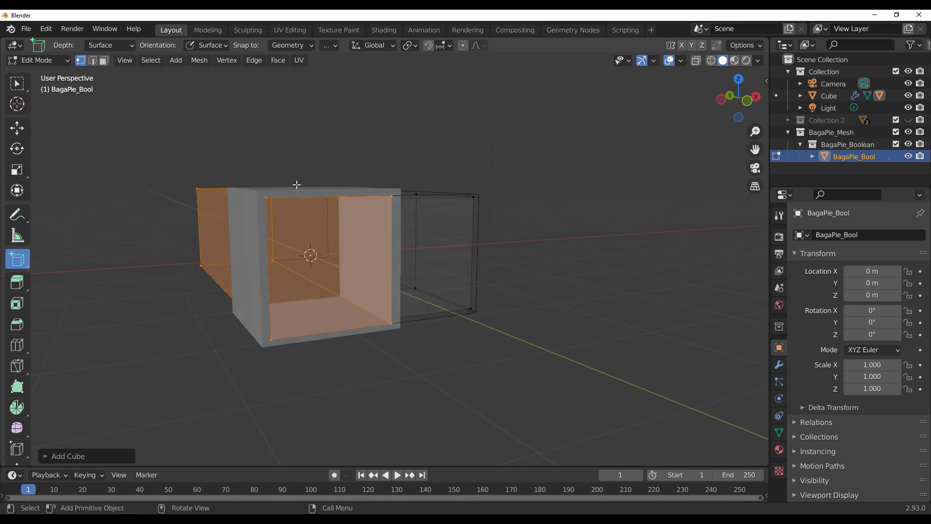
# Add a third box cutter inset on the cube's top face, extending it down through the cube
pyautogui.moveTo(221, 290); pyautogui.dragTo(385, 322, button='middle')
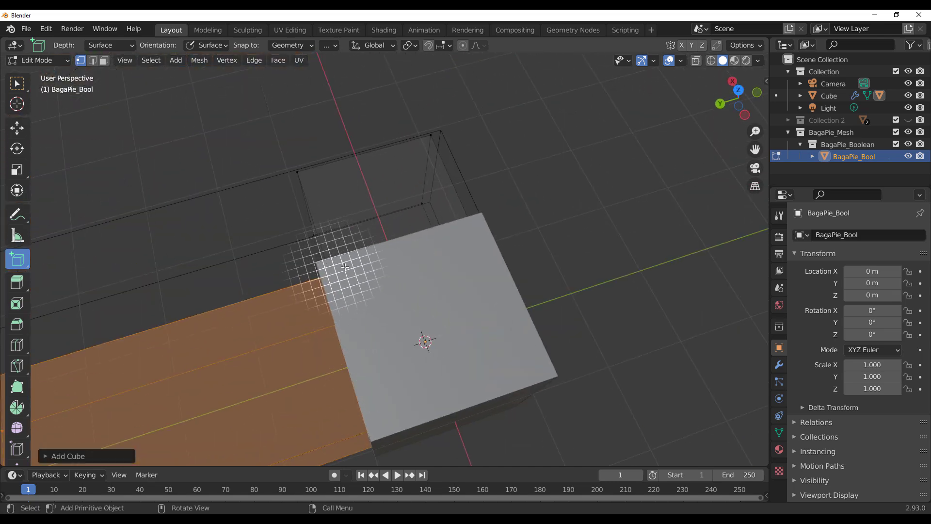
pyautogui.moveTo(343, 268); pyautogui.dragTo(544, 367)
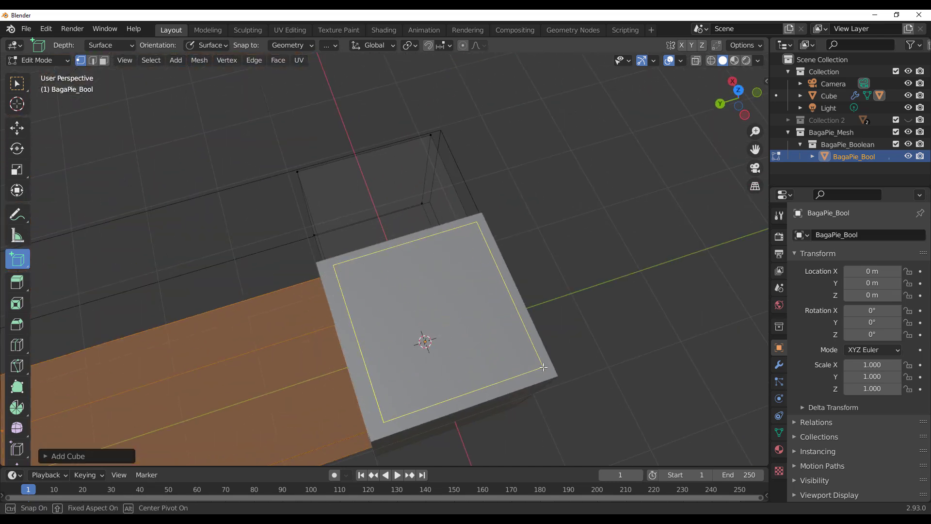
pyautogui.click(556, 442)
# Stretch only the +X side box cutter along the X axis and shift it so it passes through both sides of the cube
pyautogui.moveTo(603, 406); pyautogui.dragTo(347, 305, button='middle')
pyautogui.moveTo(491, 327); pyautogui.dragTo(468, 325, button='middle')
pyautogui.scroll(3, 436, 331)
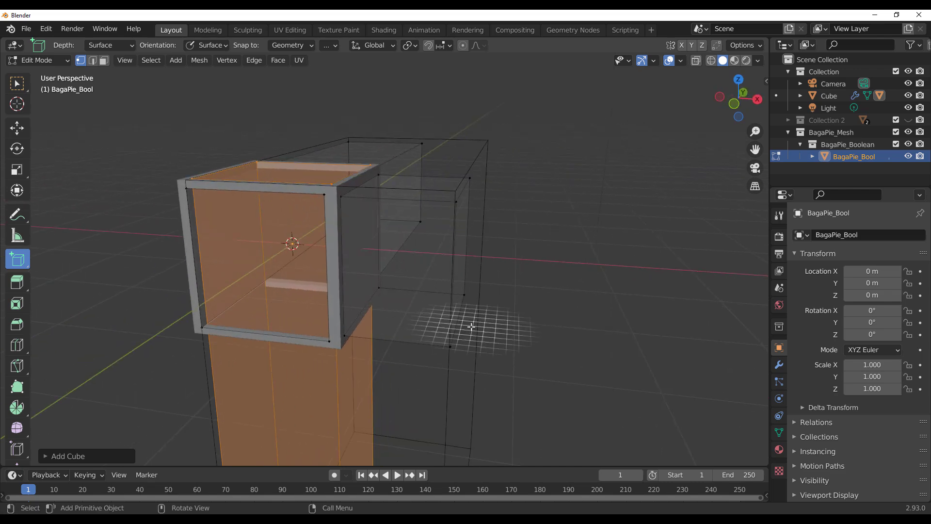
pyautogui.click(18, 127)
pyautogui.hotkey('alt', 'a')
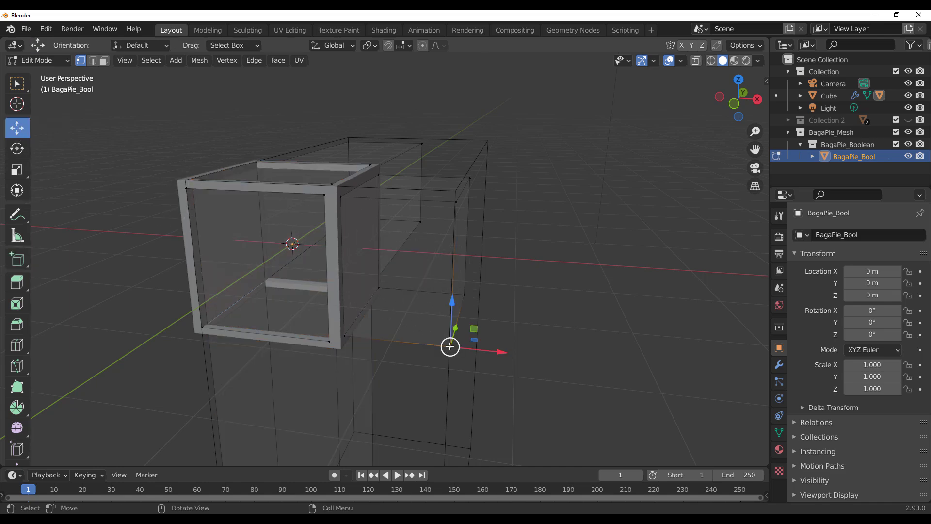
pyautogui.press('l')
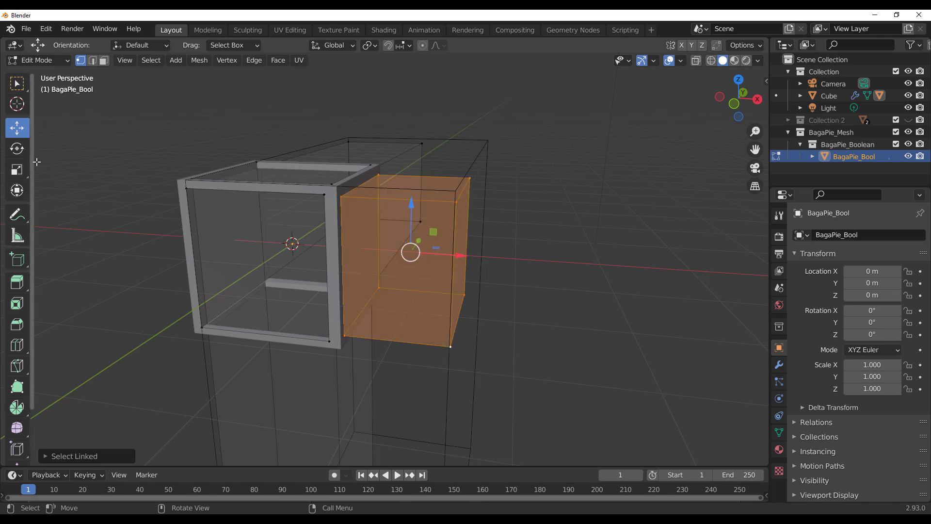
pyautogui.click(16, 170)
pyautogui.moveTo(460, 256); pyautogui.dragTo(589, 277)
pyautogui.click(16, 128)
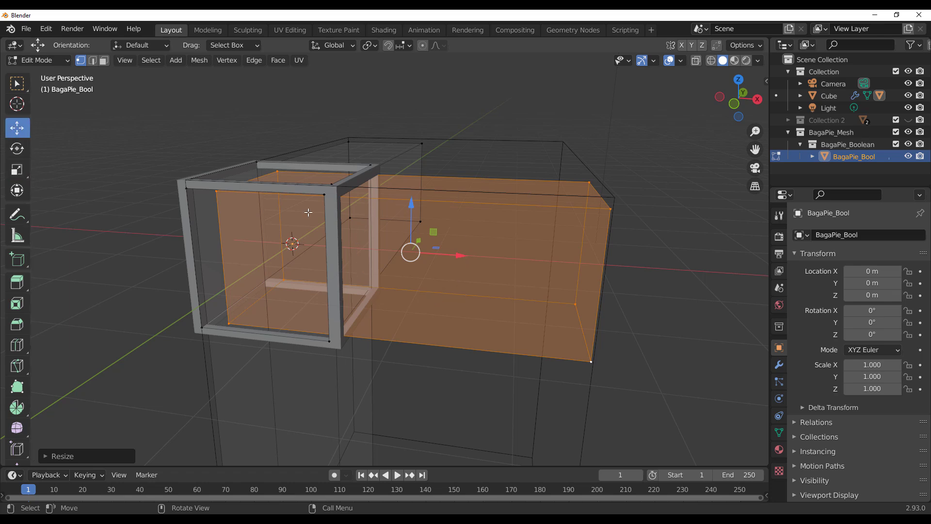
pyautogui.moveTo(452, 260); pyautogui.dragTo(349, 261)
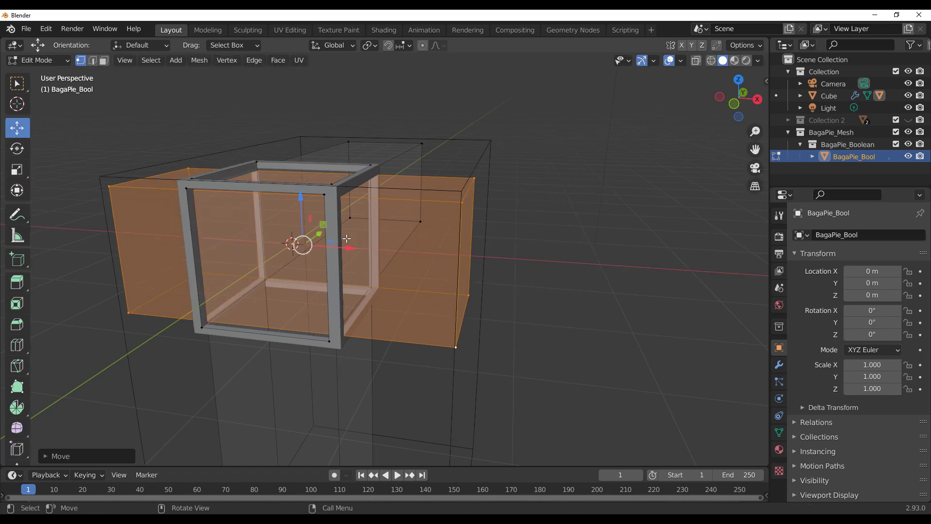
# Return to Object Mode and deselect the cutter object
pyautogui.moveTo(349, 260); pyautogui.dragTo(383, 270, button='middle')
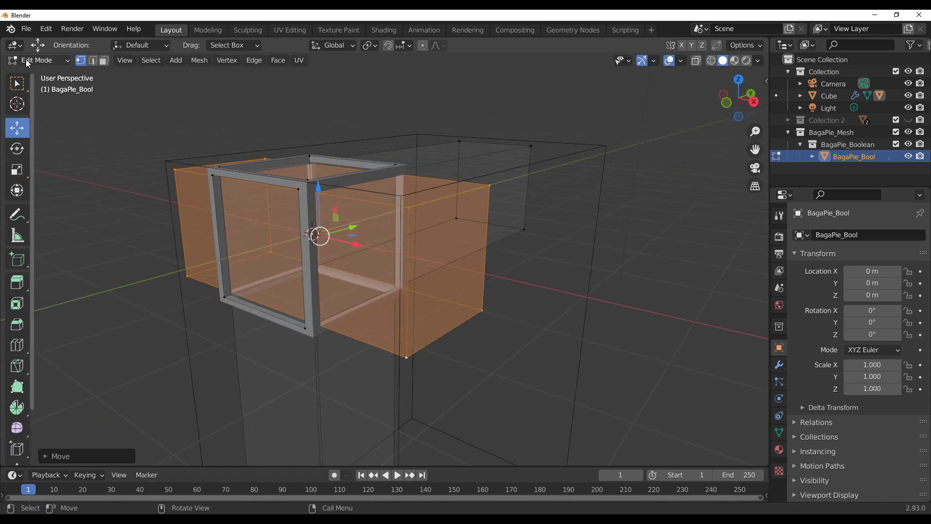
pyautogui.click(30, 60)
pyautogui.click(37, 75)
pyautogui.scroll(-3, 350, 188)
pyautogui.moveTo(350, 189); pyautogui.dragTo(303, 204, button='middle')
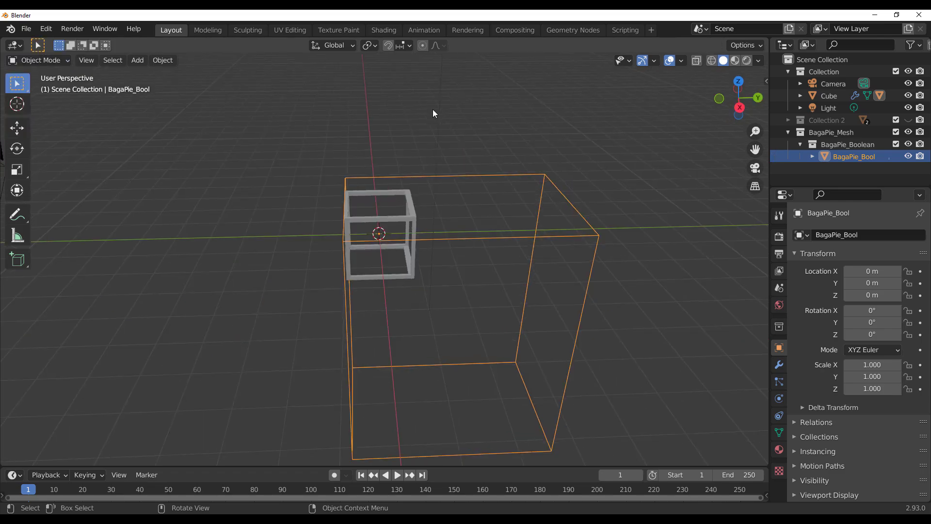
pyautogui.click(432, 109)
# Clear the scene of the hollowed cube, the BagaPie_Mesh collection and the BagaPie_Bool cutter
pyautogui.scroll(3, 343, 274)
pyautogui.moveTo(315, 247); pyautogui.dragTo(305, 318, button='middle')
pyautogui.click(290, 289)
pyautogui.scroll(-4, 320, 301)
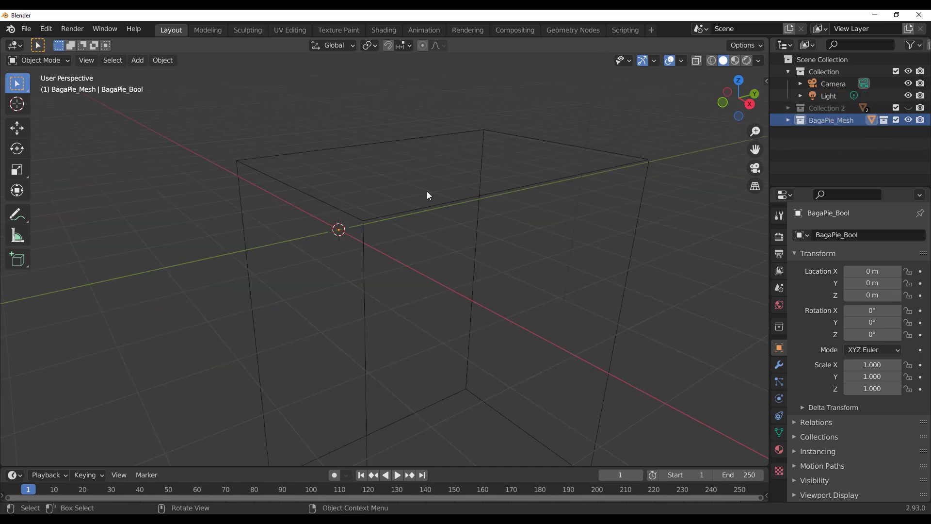
pyautogui.rightClick(828, 119)
pyautogui.click(720, 185)
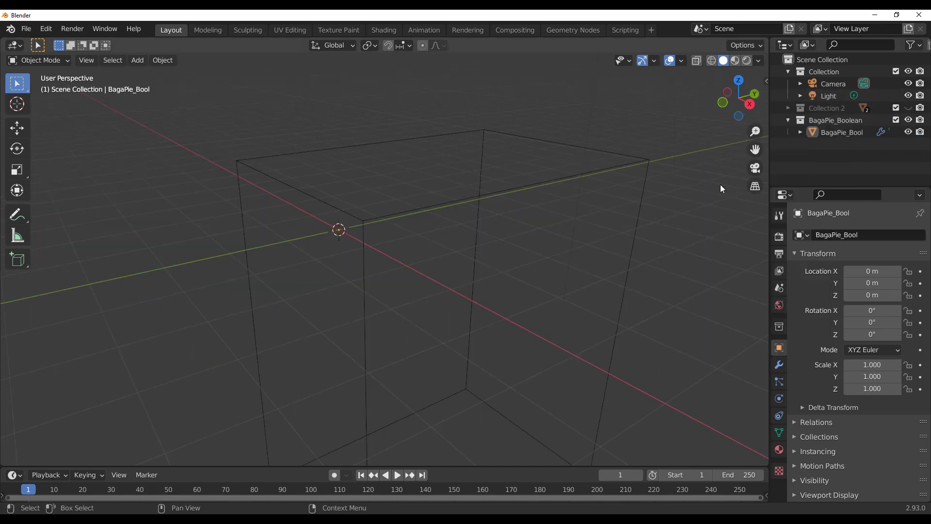
pyautogui.click(545, 182)
pyautogui.press('Delete')
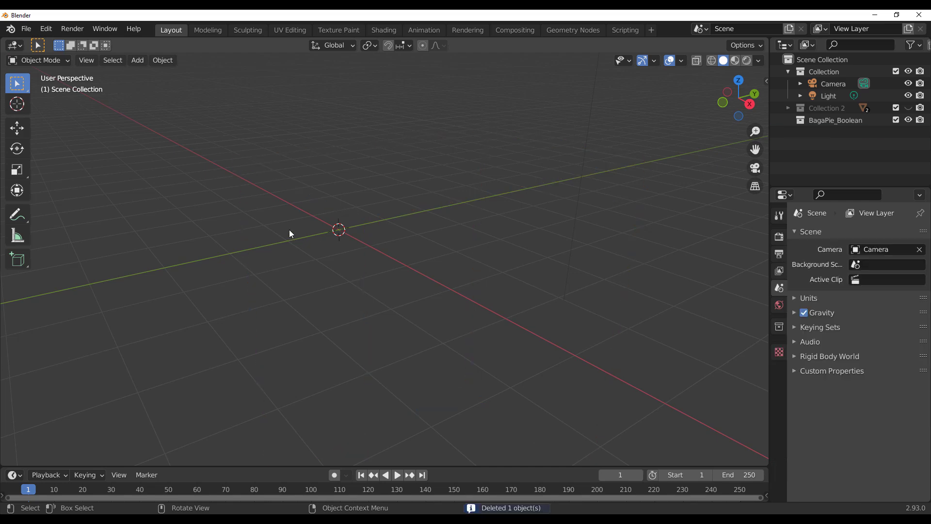
# Start a BagaPie Boolean on the new larger cube and draw a 32-vertex cylinder cutter down through its top face
pyautogui.moveTo(478, 318); pyautogui.dragTo(540, 305, button='middle')
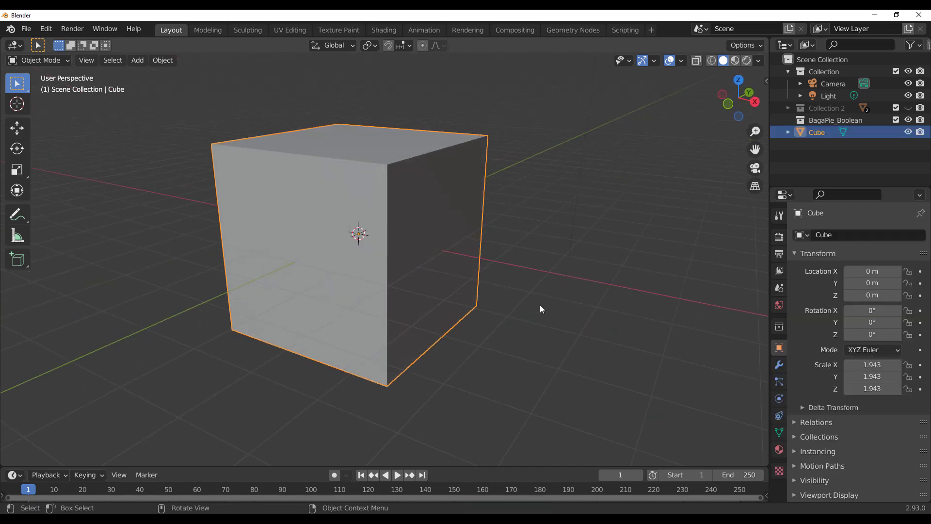
pyautogui.press('j')
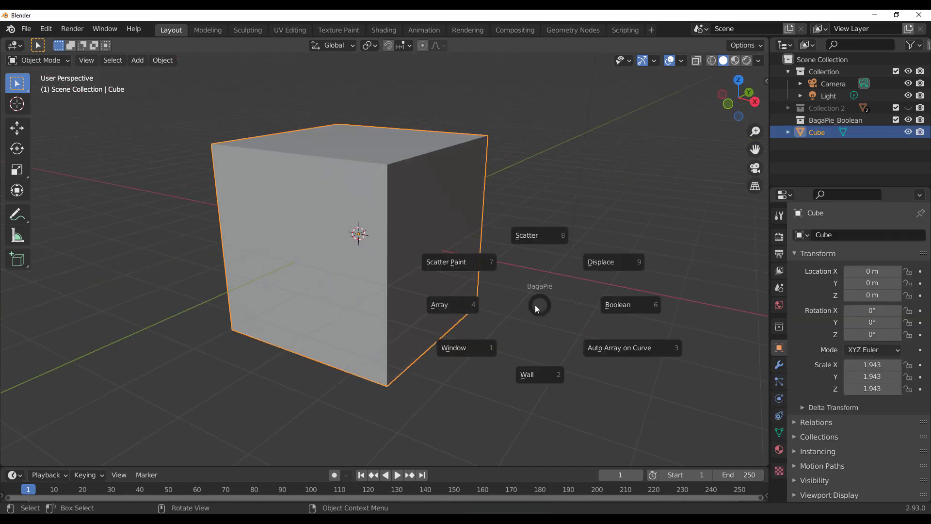
pyautogui.click(625, 304)
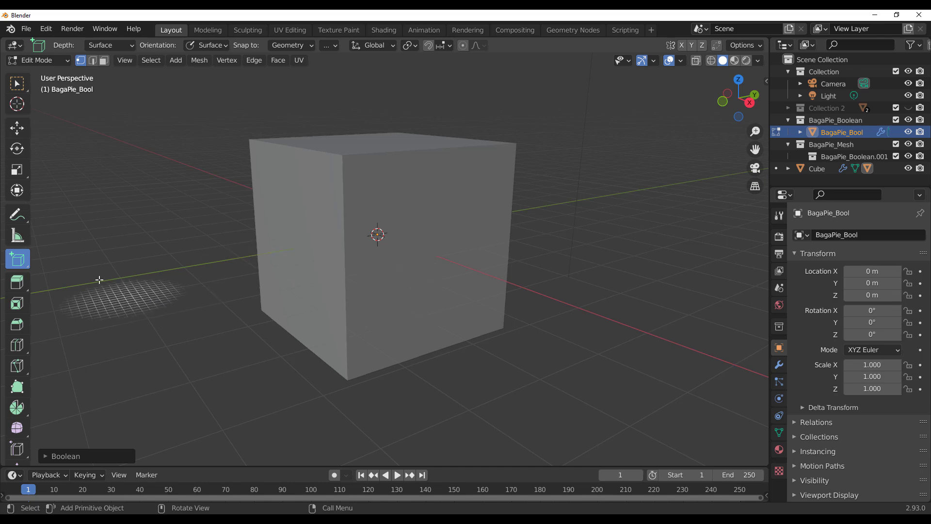
pyautogui.moveTo(17, 260); pyautogui.dragTo(67, 312)
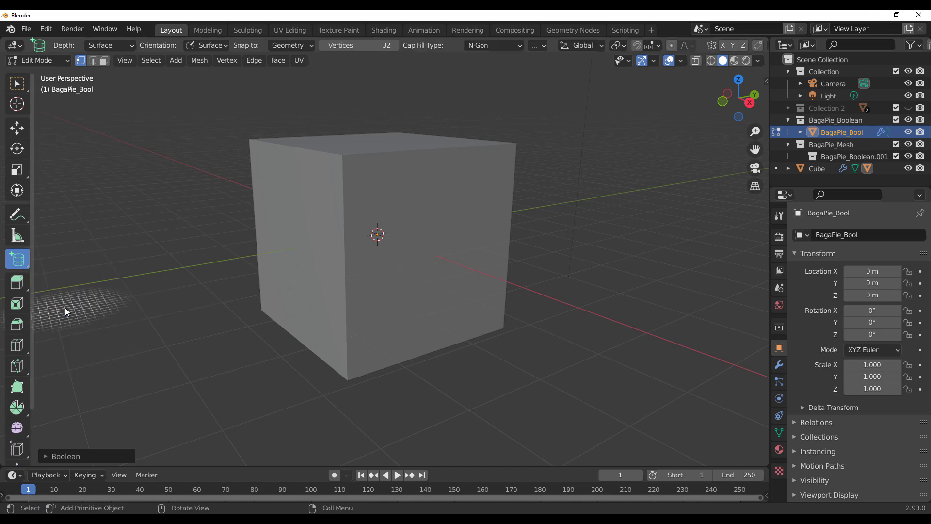
pyautogui.moveTo(338, 280); pyautogui.dragTo(384, 270, button='middle')
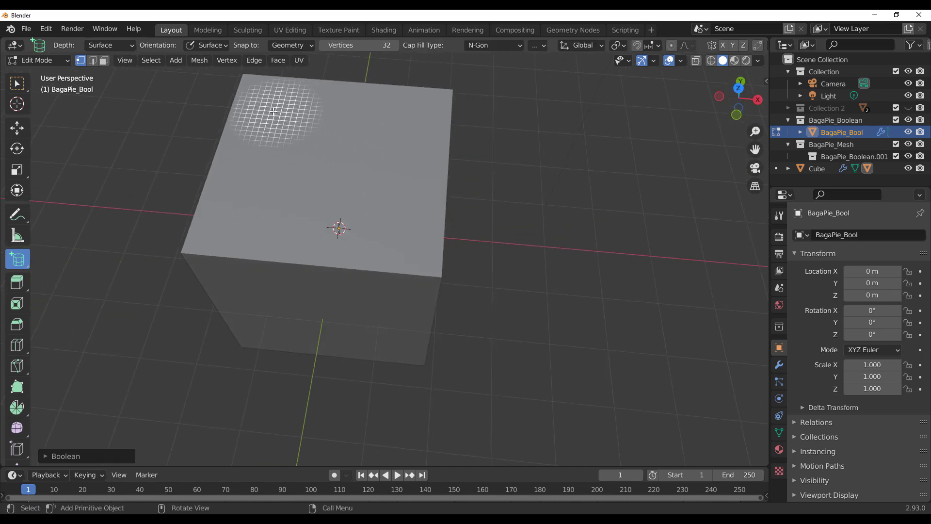
pyautogui.moveTo(274, 111); pyautogui.dragTo(425, 257)
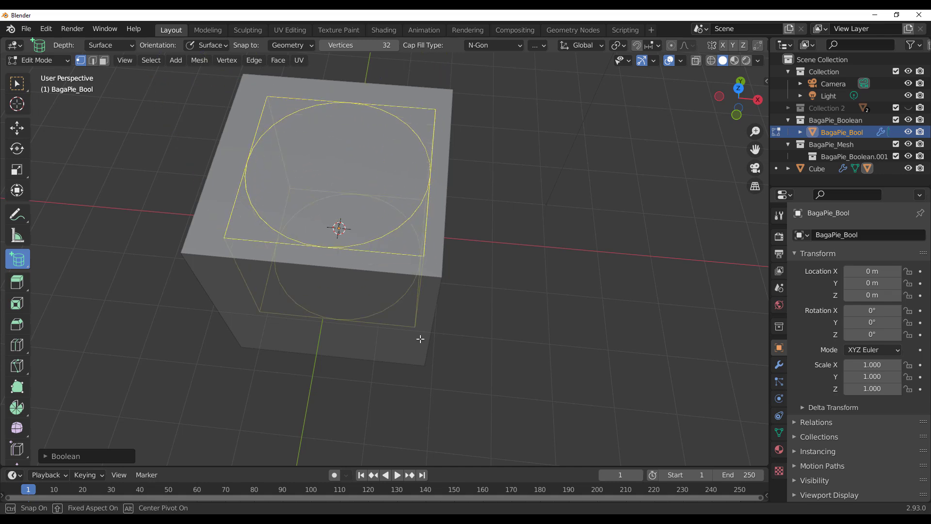
pyautogui.click(424, 395)
# Draw a second cylinder cutter on the cube's +X face
pyautogui.moveTo(423, 396); pyautogui.dragTo(343, 155, button='middle')
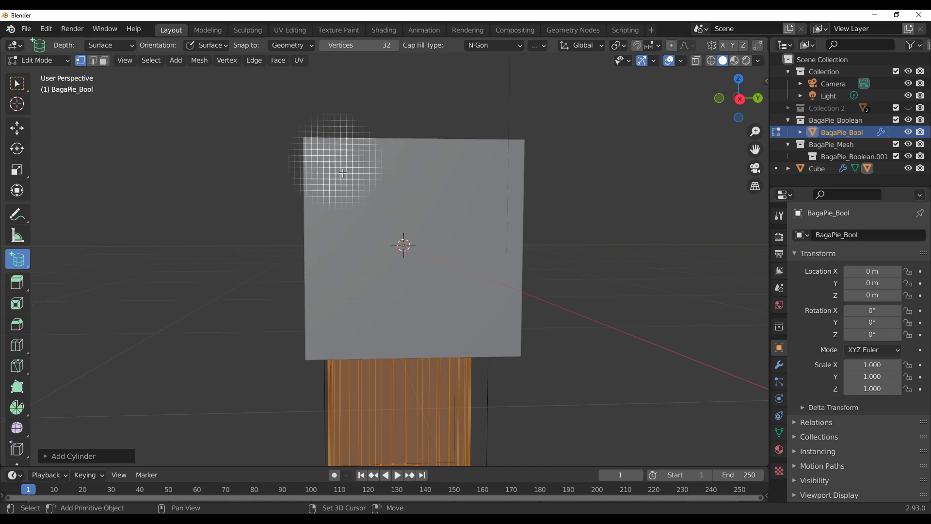
pyautogui.moveTo(343, 173); pyautogui.dragTo(512, 345)
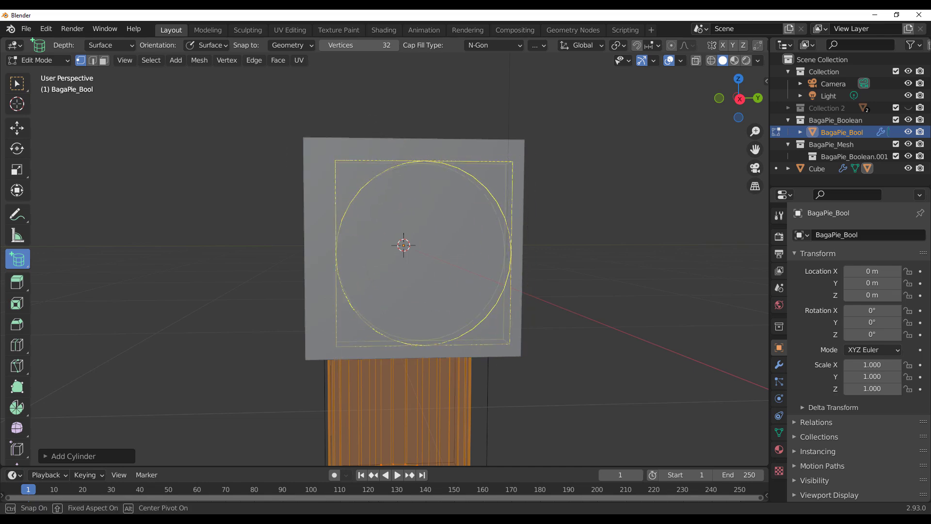
pyautogui.click(656, 307)
# Reposition and stretch the horizontal cylinder cutter along X so it passes through the cube, and return to Object Mode
pyautogui.scroll(-3, 656, 307)
pyautogui.moveTo(656, 307); pyautogui.dragTo(752, 330, button='middle')
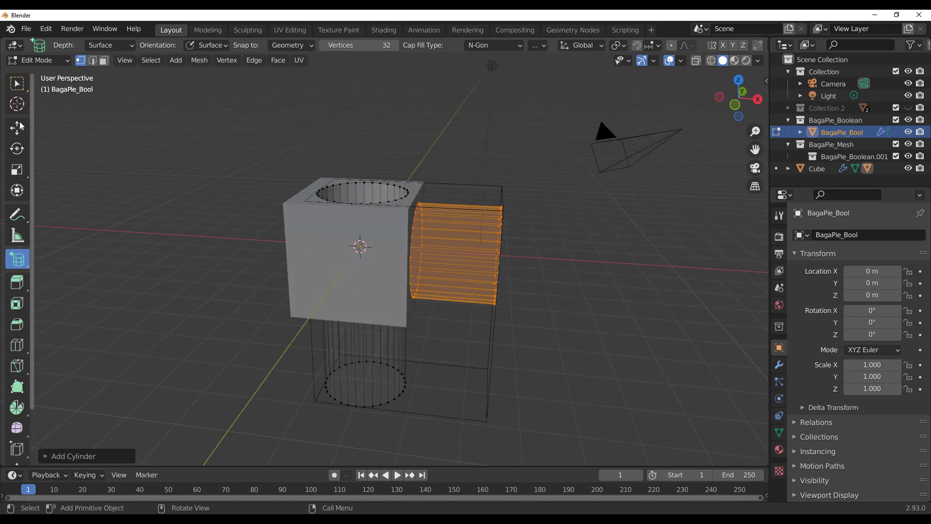
pyautogui.click(17, 127)
pyautogui.moveTo(490, 254); pyautogui.dragTo(512, 276)
pyautogui.click(17, 169)
pyautogui.scroll(-4, 511, 276)
pyautogui.press('Tab')
# Select the cube and apply its Boolean modifier
pyautogui.scroll(2, 512, 276)
pyautogui.moveTo(512, 277); pyautogui.dragTo(420, 207, button='middle')
pyautogui.click(569, 268)
pyautogui.scroll(2, 482, 257)
pyautogui.click(483, 290)
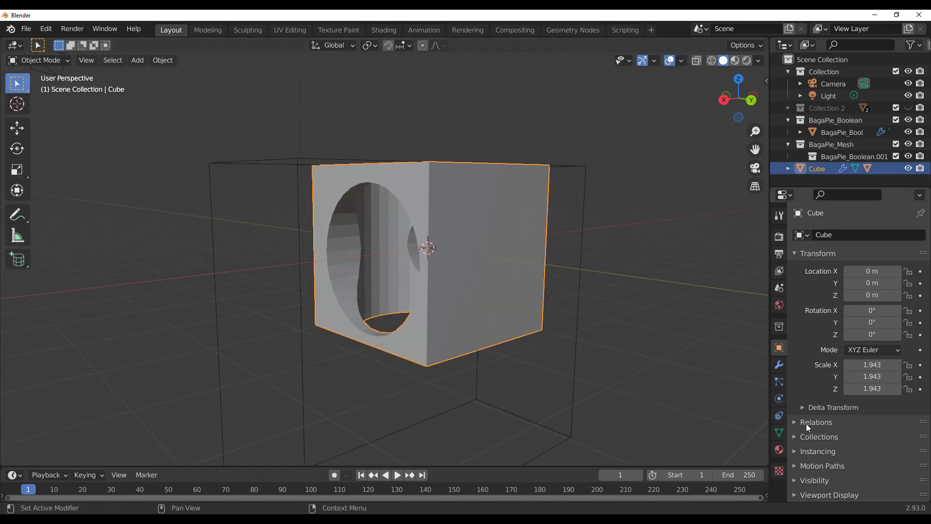
pyautogui.click(781, 366)
pyautogui.click(893, 256)
pyautogui.click(845, 269)
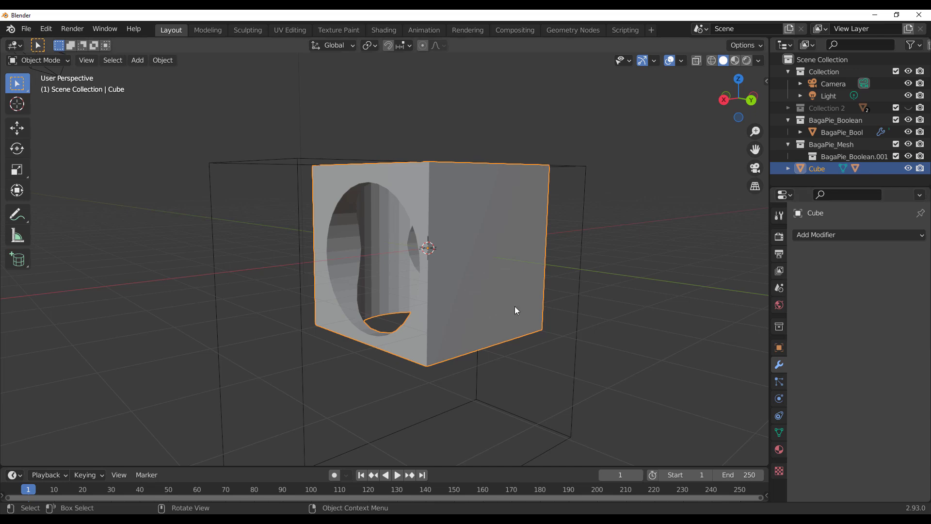
# Apply the Displace modifier on the BagaPie_Bool cutter and delete the cutter object
pyautogui.click(577, 316)
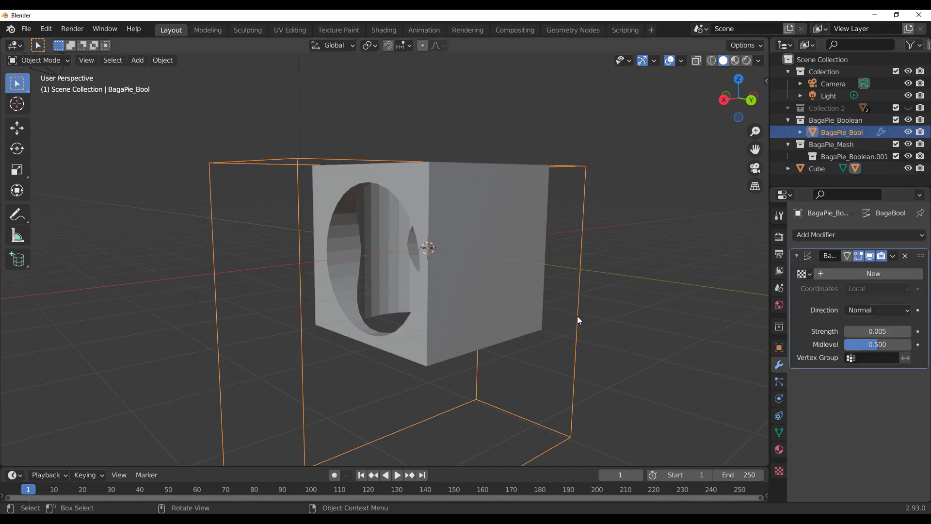
pyautogui.click(894, 257)
pyautogui.click(846, 270)
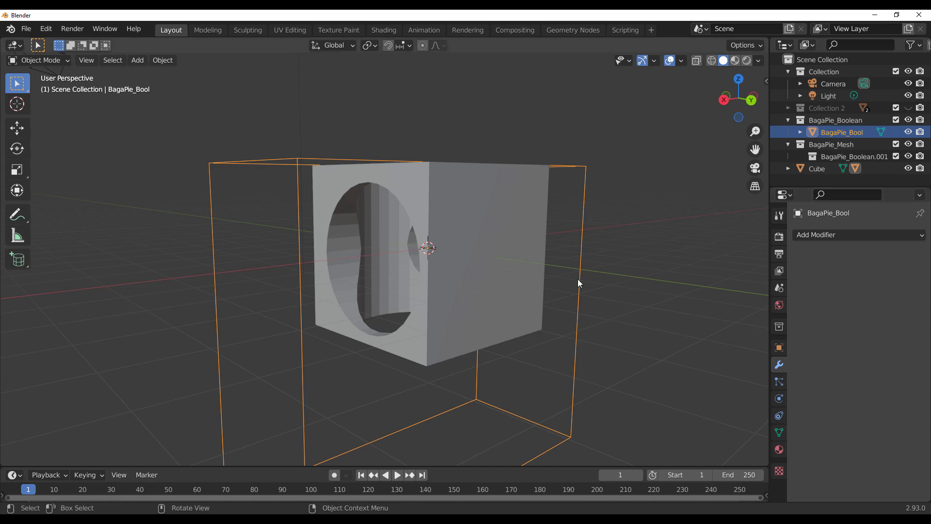
pyautogui.press('Delete')
pyautogui.moveTo(429, 293); pyautogui.dragTo(413, 284, button='middle')
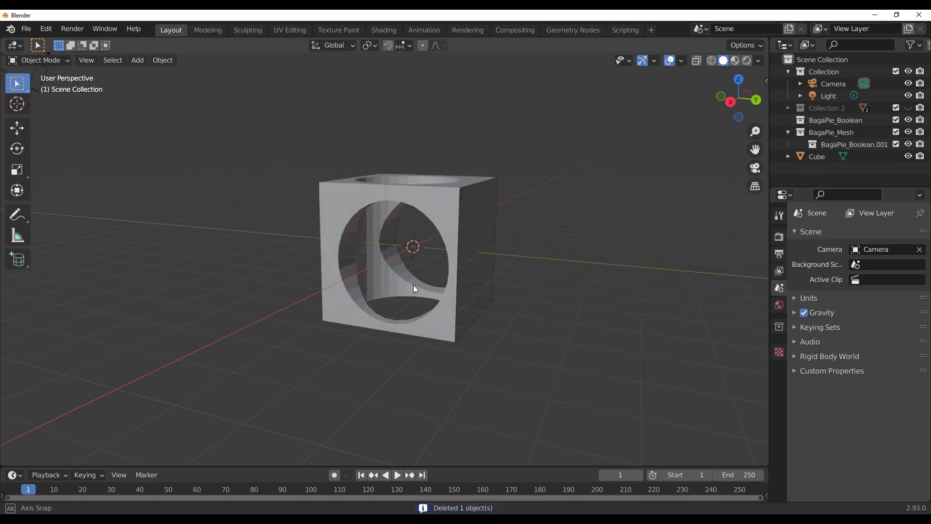
pyautogui.scroll(4, 527, 287)
pyautogui.moveTo(528, 289); pyautogui.dragTo(226, 378, button='middle')
pyautogui.scroll(-5, 226, 378)
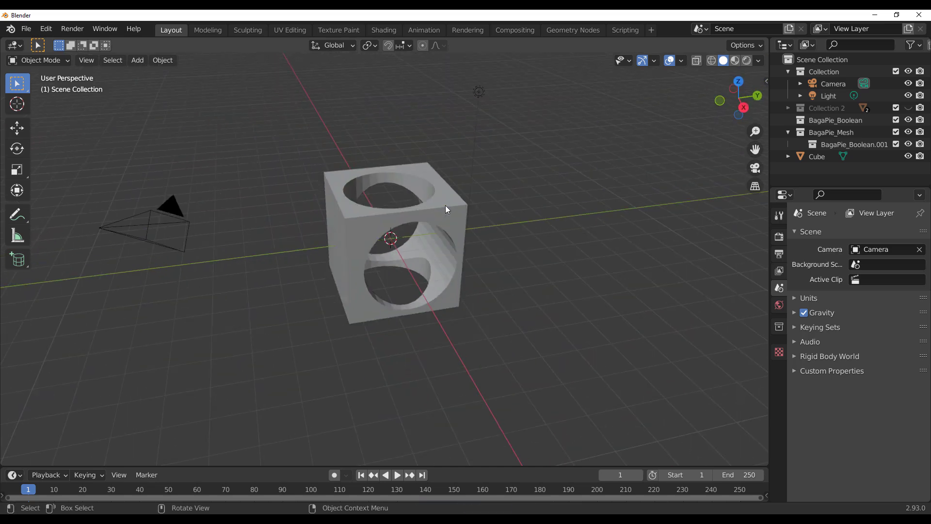
# Delete the cut cube and add a plane mesh at the world origin
pyautogui.click(446, 209)
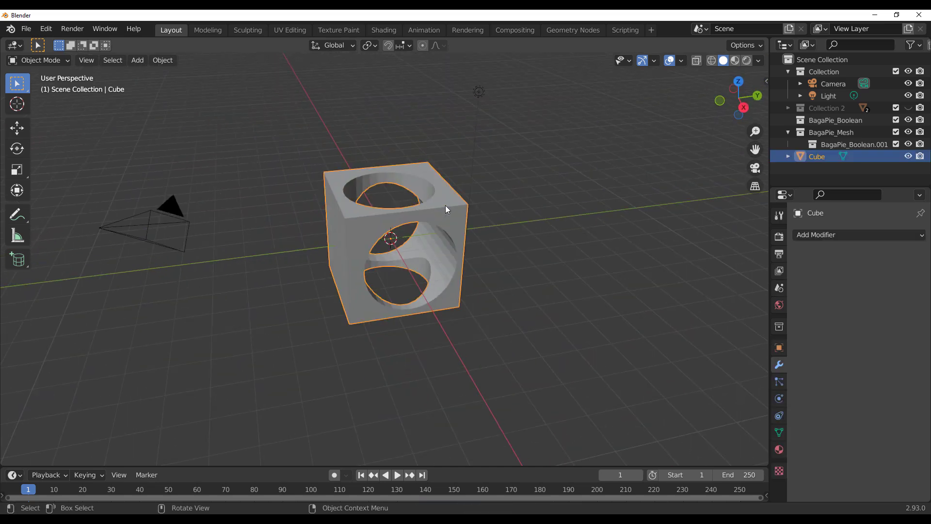
pyautogui.press('Delete')
pyautogui.hotkey('shift', 'a')
pyautogui.moveTo(391, 236)
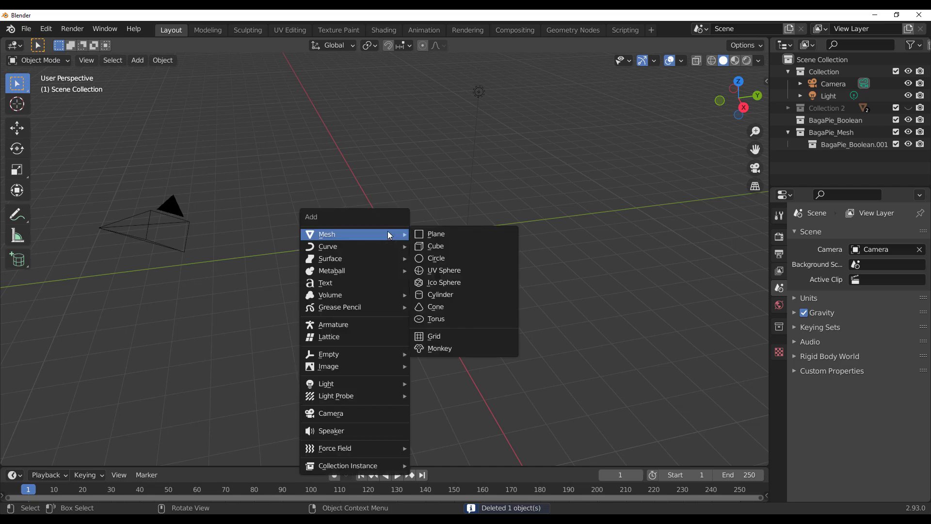
pyautogui.click(431, 235)
# Reduce the plane to its single +Y edge in Edit Mode by dissolving its vertices
pyautogui.scroll(3, 302, 275)
pyautogui.moveTo(302, 276); pyautogui.dragTo(362, 246, button='middle')
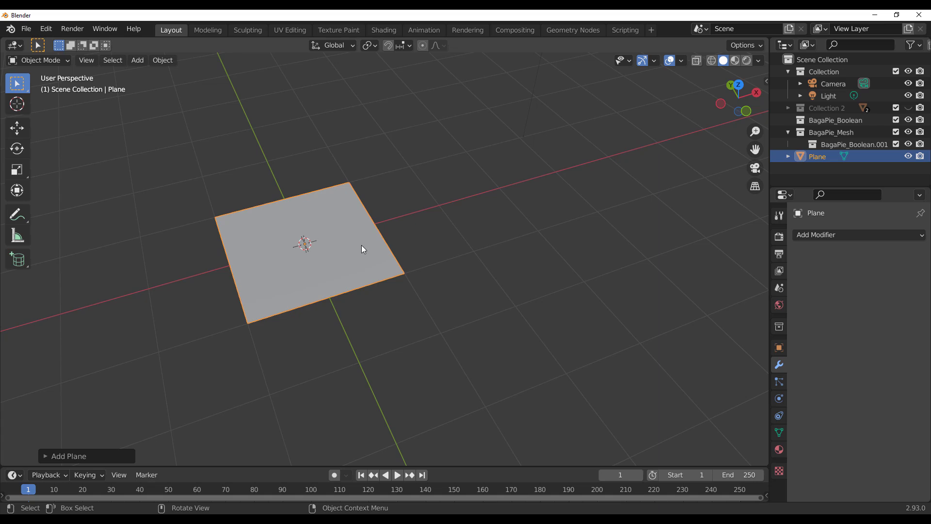
pyautogui.press('Tab')
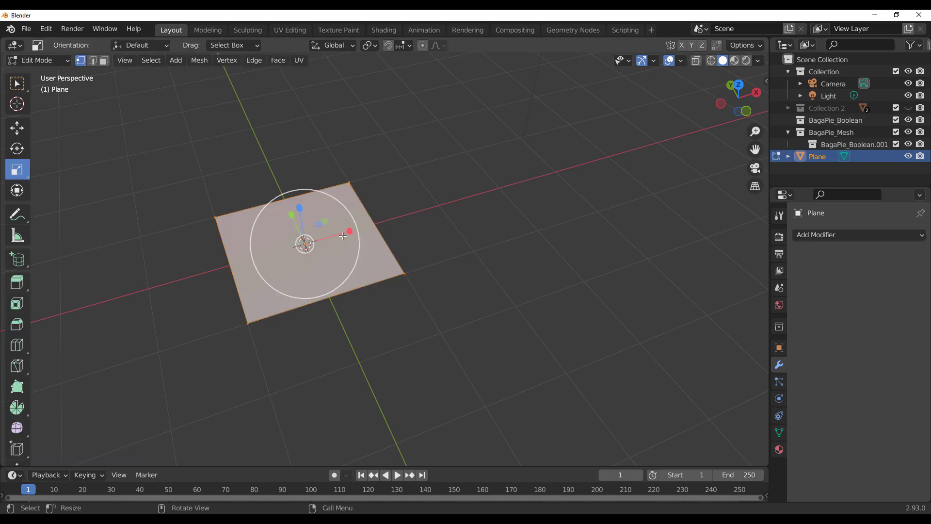
pyautogui.rightClick(326, 139)
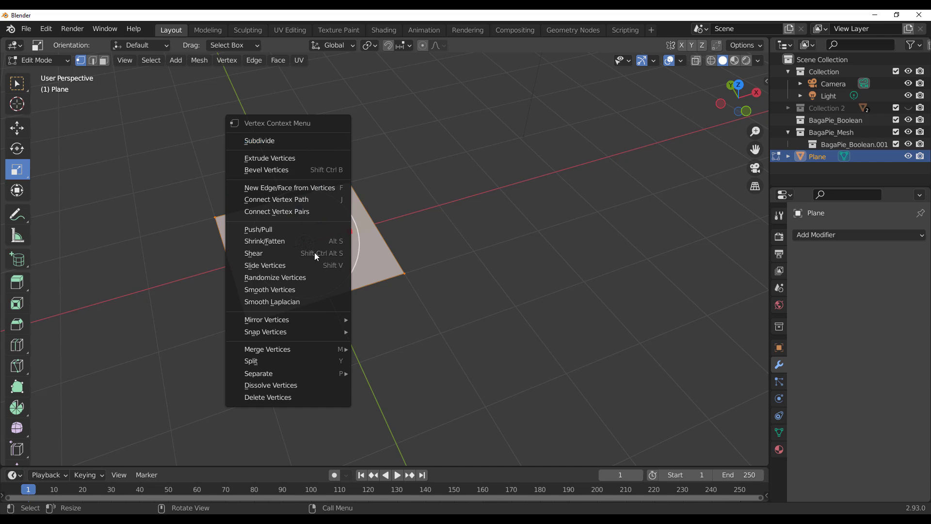
pyautogui.click(287, 386)
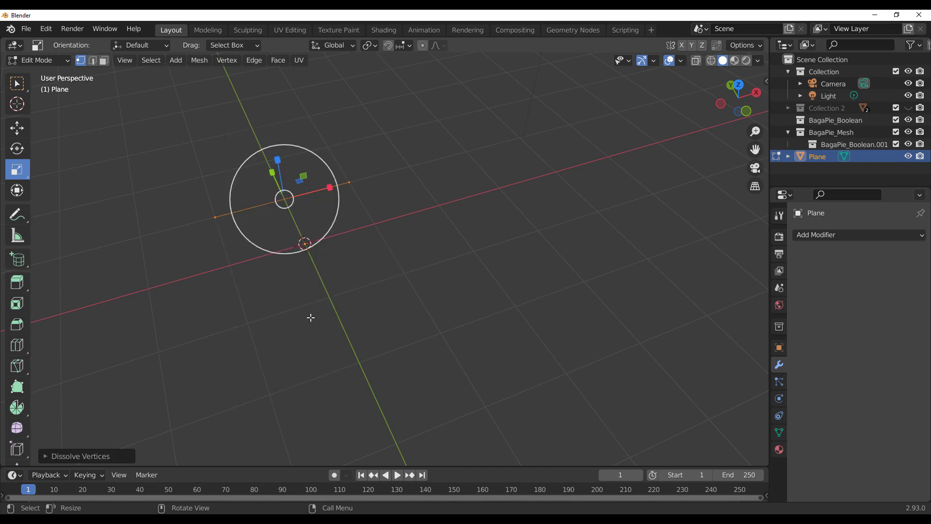
# From top view, extrude the edge's +X end vertex along -Y, about 1.4 m along +X, and about 1.2 m along -Y
pyautogui.moveTo(437, 227); pyautogui.dragTo(496, 236, button='middle')
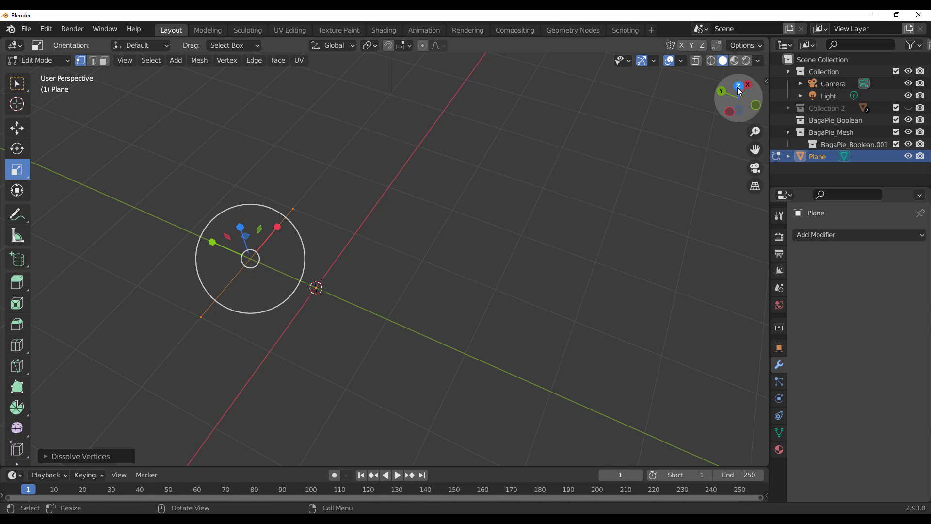
pyautogui.click(739, 88)
pyautogui.click(383, 138)
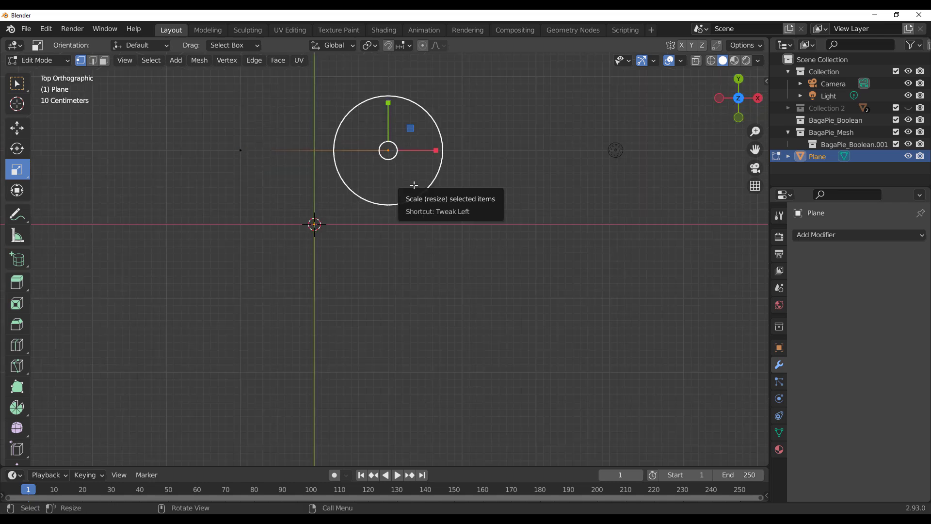
pyautogui.press('g')
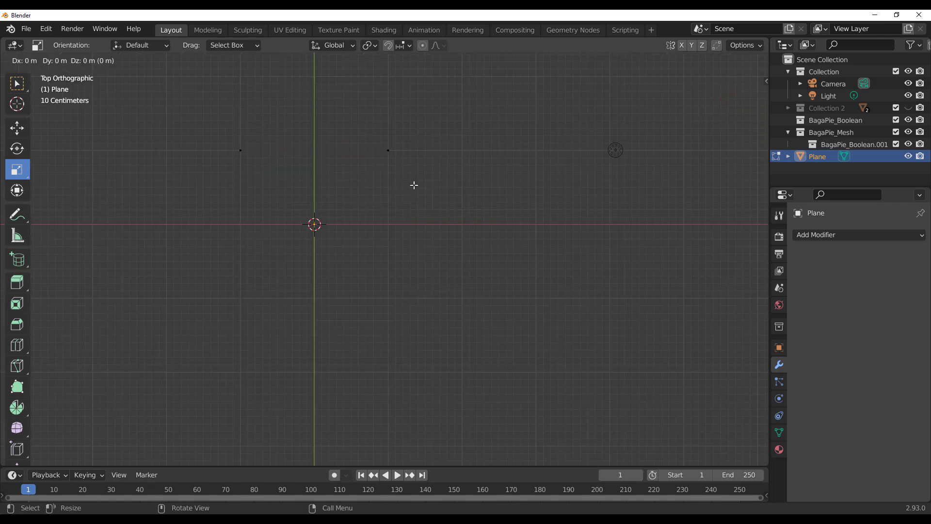
pyautogui.click(413, 318)
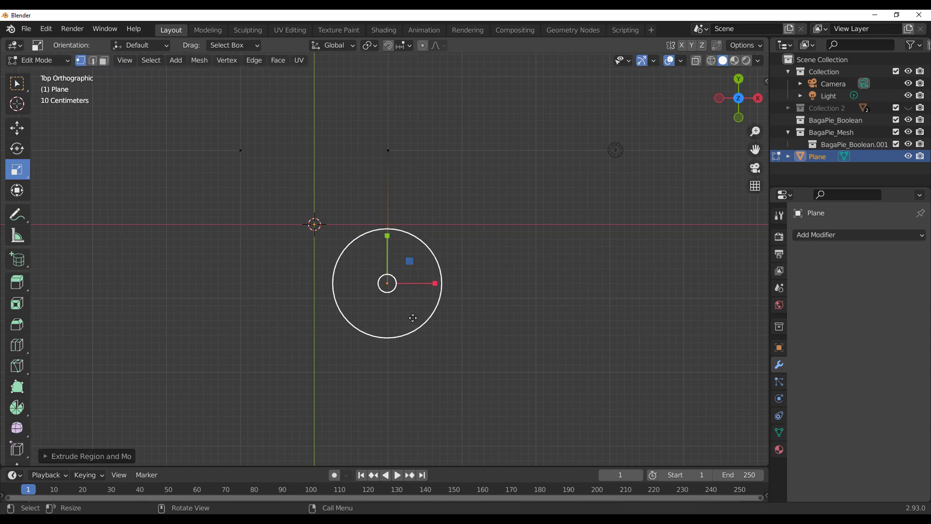
pyautogui.press('e')
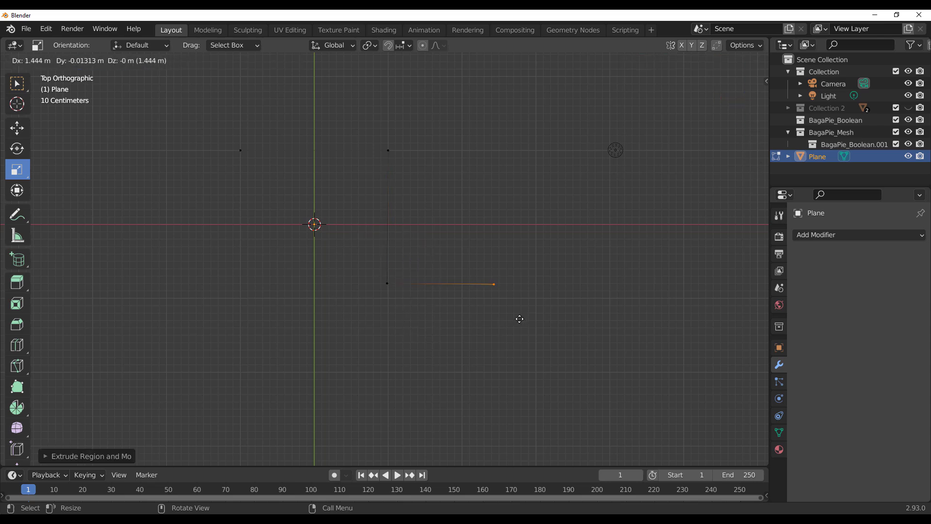
pyautogui.click(519, 319)
pyautogui.press('e')
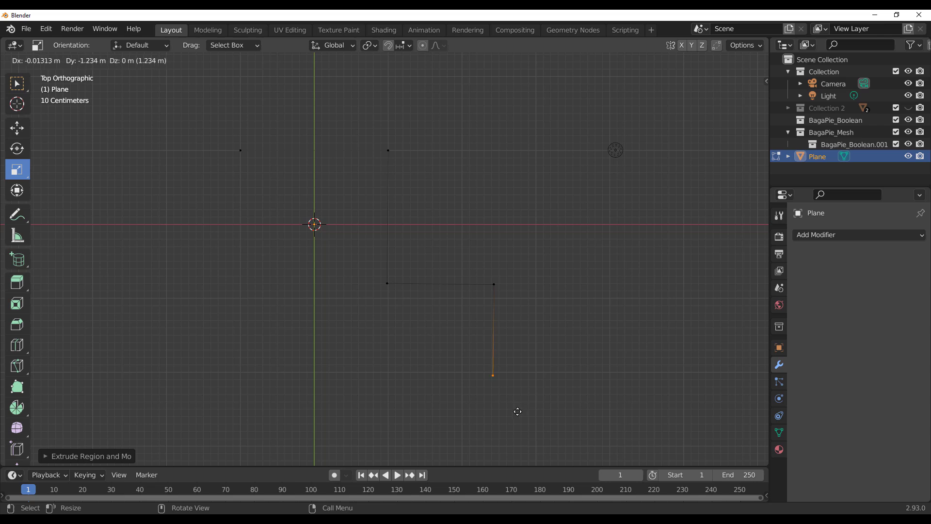
pyautogui.click(517, 411)
# Continue the outline by extruding about 2.4 m along -X, 0.9 m +Y, 1.0 m -X and 2.2 m +Y to the starting edge's free end; return to Object Mode
pyautogui.press('e')
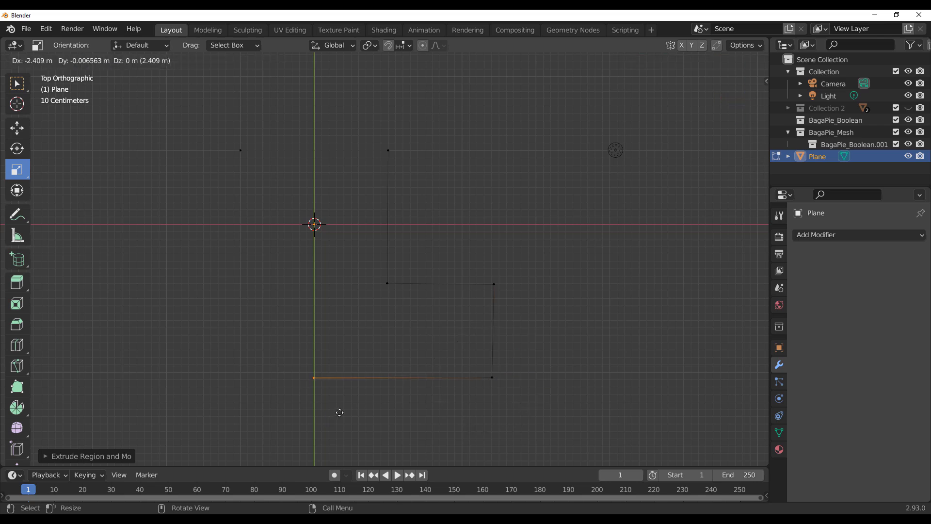
pyautogui.click(340, 413)
pyautogui.press('e')
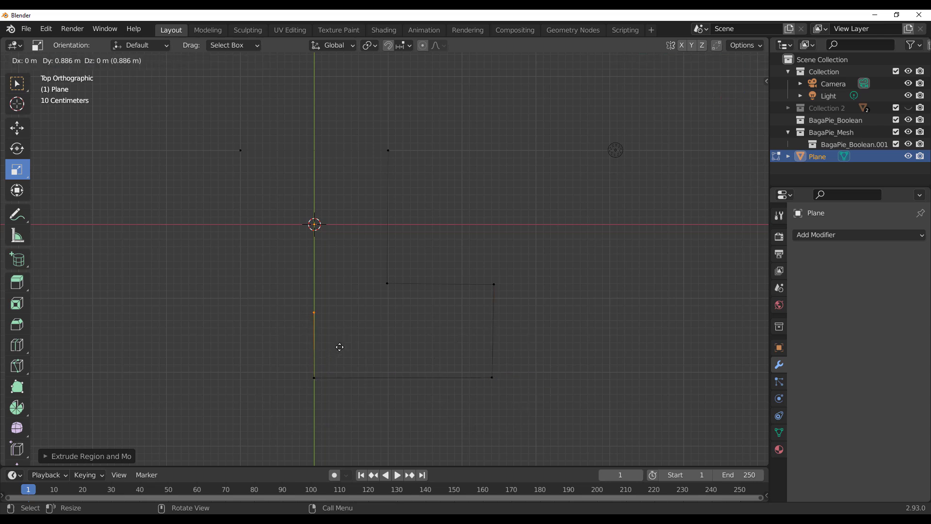
pyautogui.click(339, 347)
pyautogui.press('e')
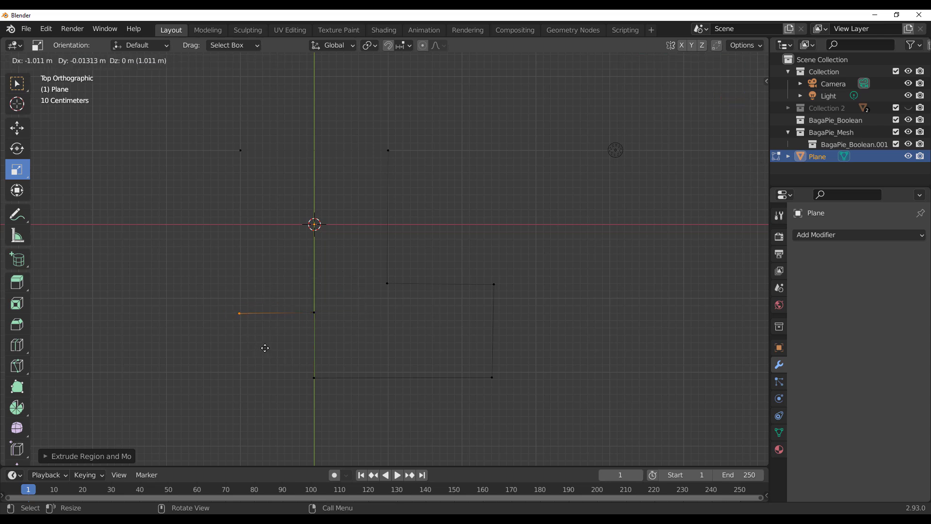
pyautogui.click(267, 348)
pyautogui.press('e')
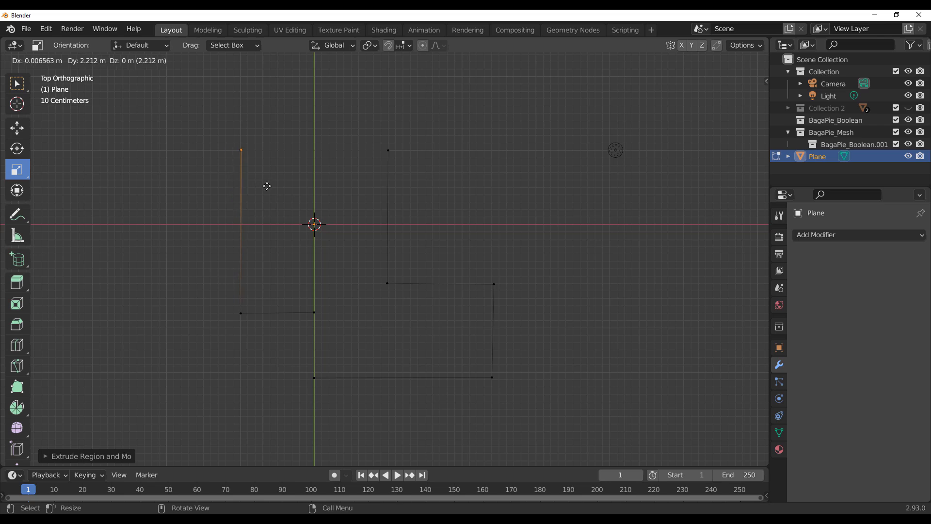
pyautogui.click(266, 185)
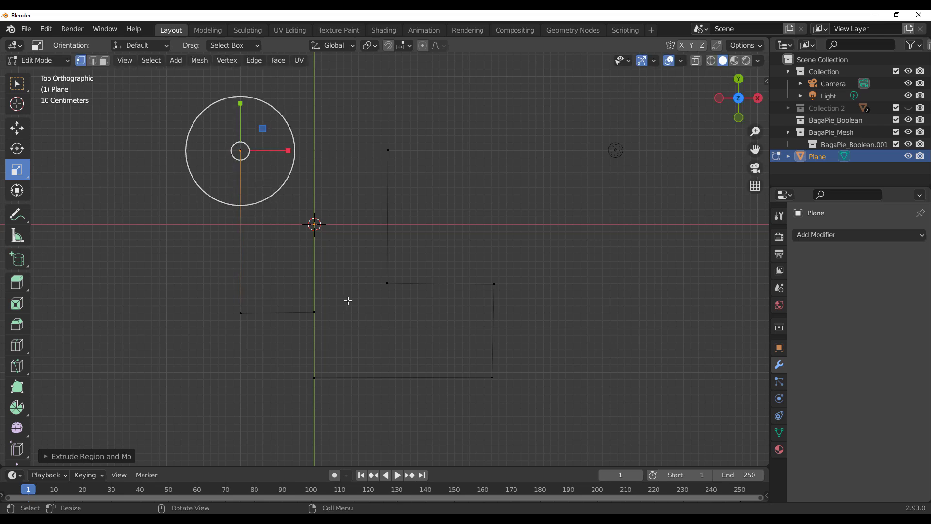
pyautogui.press('Tab')
pyautogui.moveTo(348, 300); pyautogui.dragTo(416, 275, button='middle')
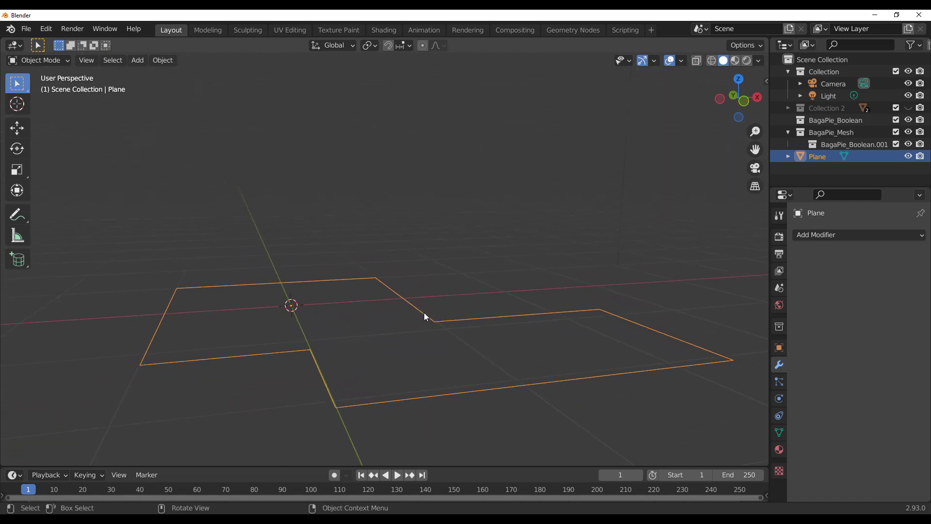
# Generate walls from the floor-plan outline with the BagaPie Wall tool
pyautogui.press('j')
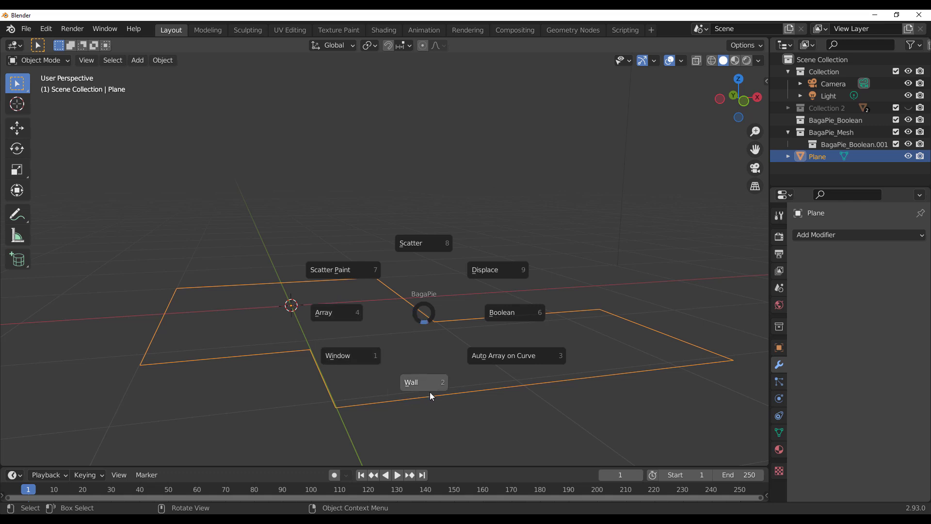
pyautogui.click(427, 381)
pyautogui.scroll(-6, 429, 359)
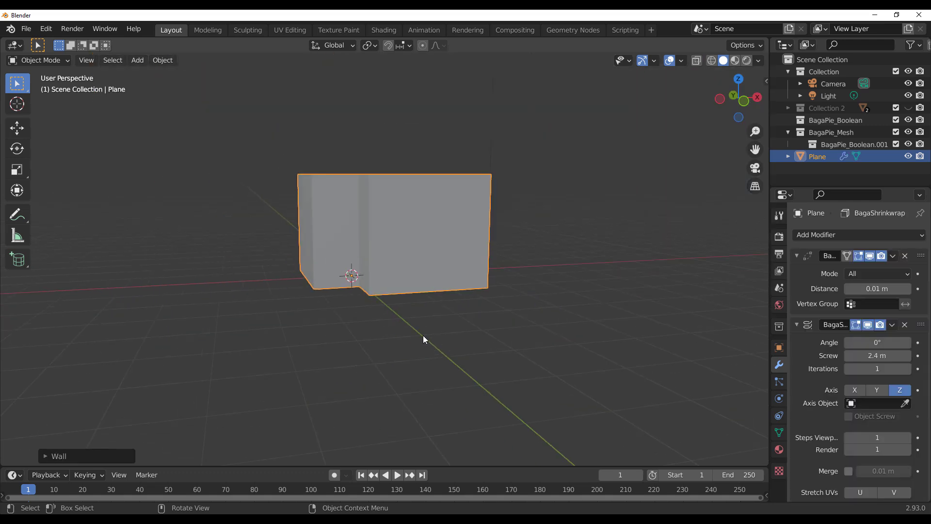
# Set the wall's height to 2.01, depth to 0.14 and offset to 1.00
pyautogui.click(95, 453)
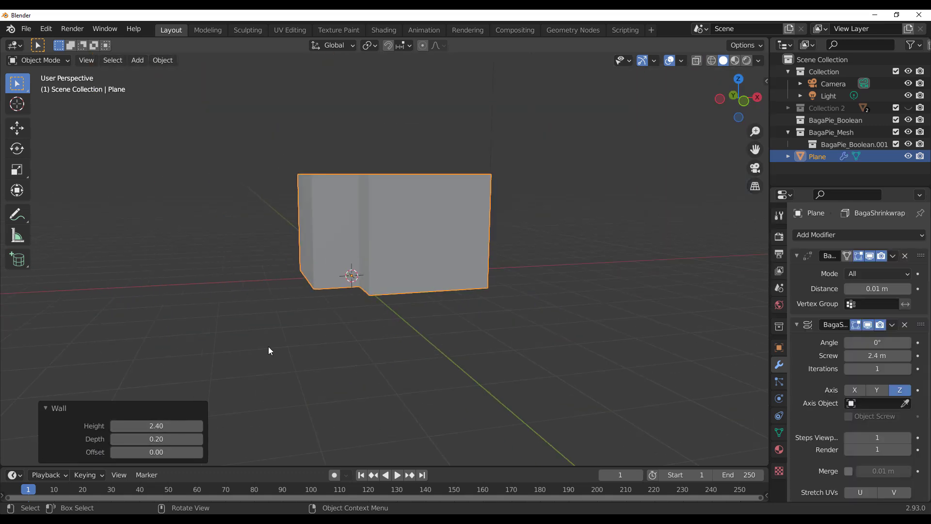
pyautogui.moveTo(154, 426)
pyautogui.mouseDown()
pyautogui.moveTo(103, 426)
pyautogui.moveTo(145, 426)
pyautogui.moveTo(166, 443)
pyautogui.moveTo(150, 438)
pyautogui.mouseUp()
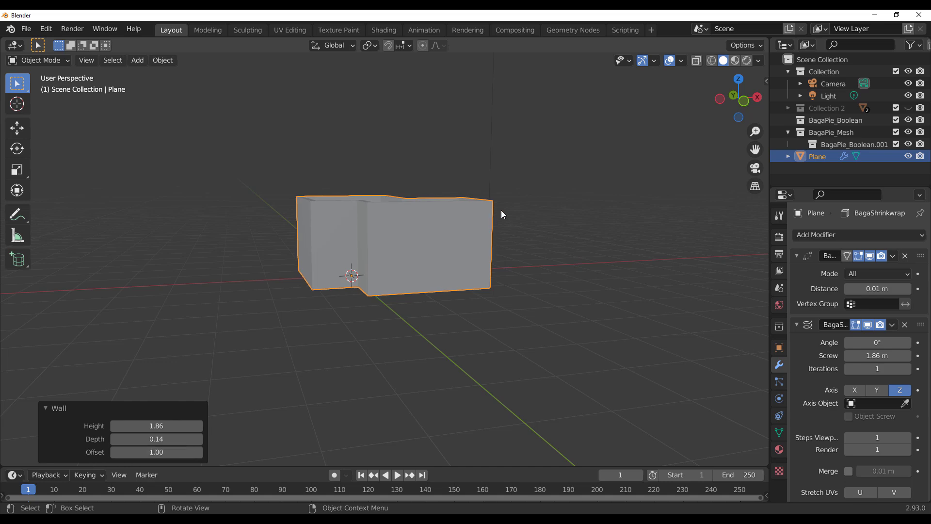
pyautogui.moveTo(502, 210); pyautogui.dragTo(430, 299, button='middle')
pyautogui.moveTo(153, 426)
pyautogui.mouseDown()
pyautogui.moveTo(142, 425)
pyautogui.moveTo(166, 425)
pyautogui.mouseUp()
pyautogui.moveTo(418, 251); pyautogui.dragTo(394, 267, button='middle')
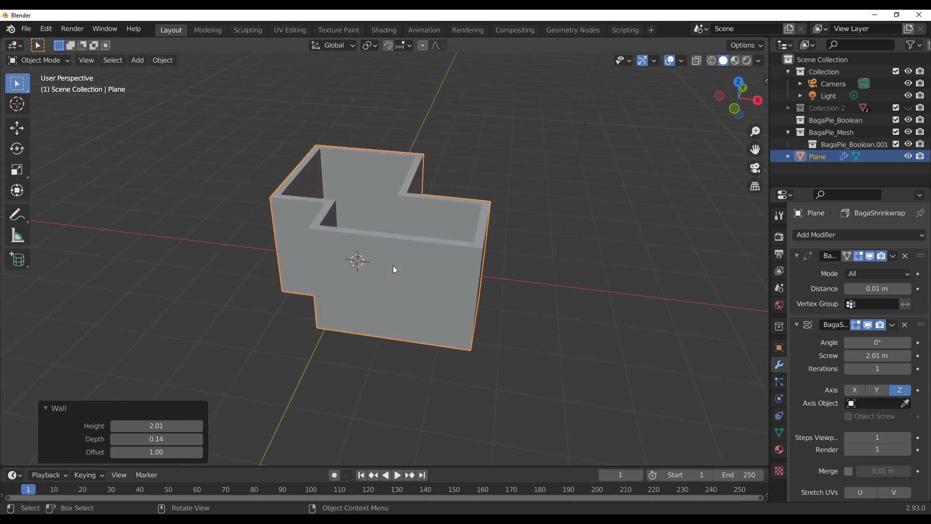
# Start the BagaPie Window tool on the walls and draw a wide rectangular window on the outer -Y wall
pyautogui.moveTo(415, 323); pyautogui.dragTo(472, 257, button='middle')
pyautogui.click(542, 278)
pyautogui.moveTo(546, 282); pyautogui.dragTo(328, 271, button='middle')
pyautogui.click(328, 269)
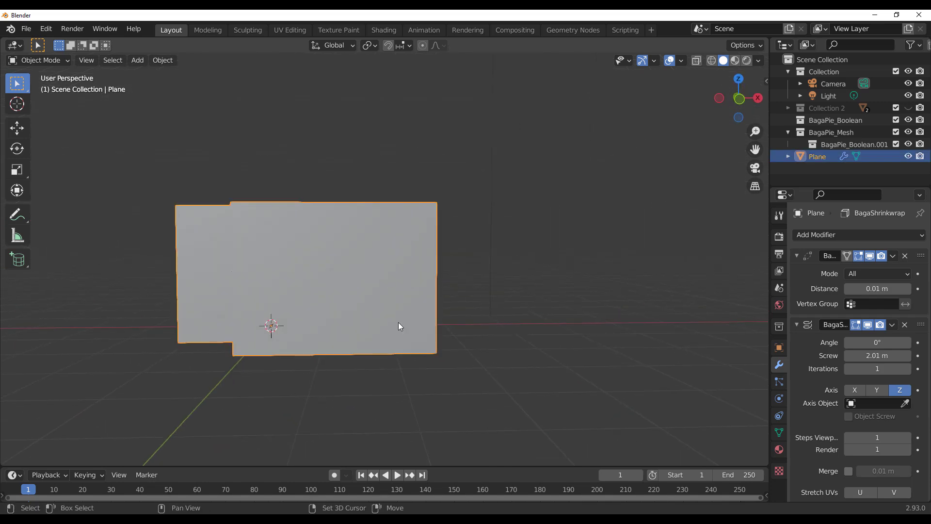
pyautogui.keyDown('shift'); pyautogui.moveTo(399, 326); pyautogui.dragTo(434, 342, button='middle'); pyautogui.keyUp('shift')
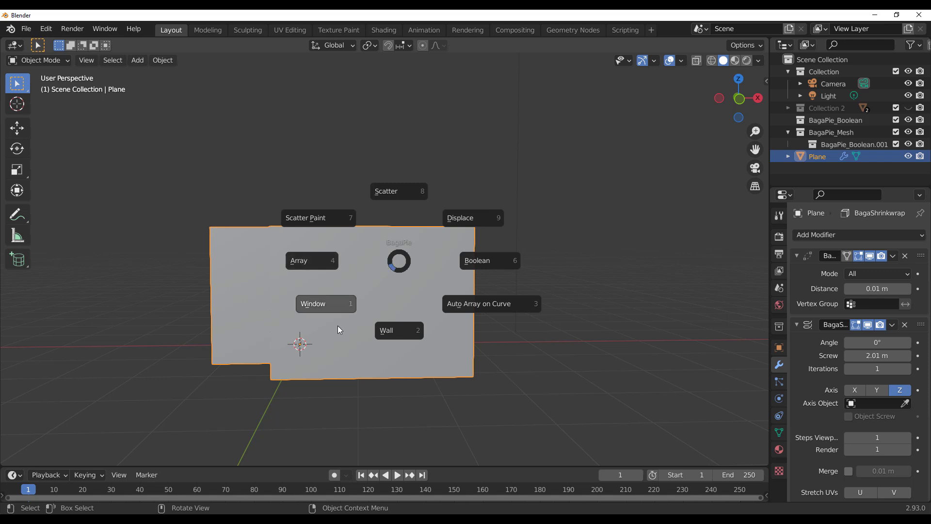
pyautogui.click(327, 301)
pyautogui.moveTo(297, 245)
pyautogui.mouseDown()
pyautogui.moveTo(485, 343)
pyautogui.moveTo(454, 354)
pyautogui.mouseUp()
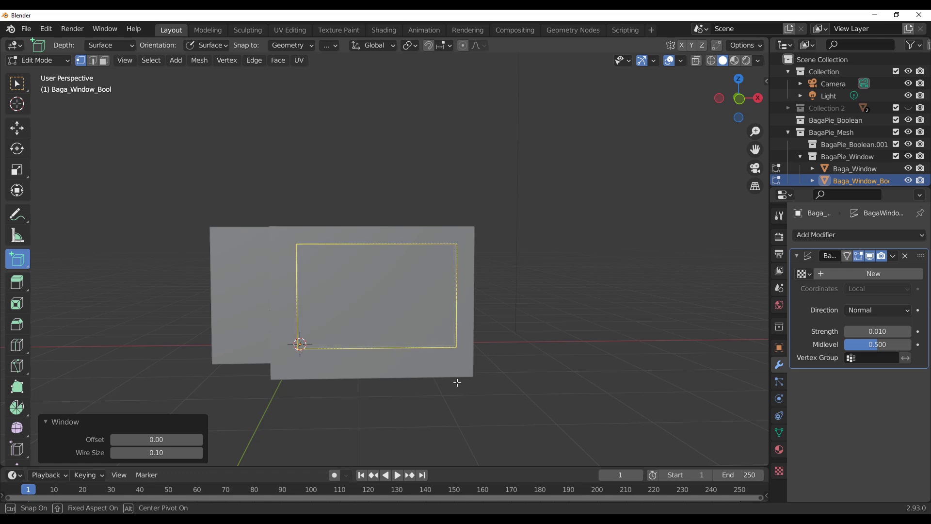
# Draw a second, roughly square window on the recessed wall facing +X
pyautogui.moveTo(524, 318)
pyautogui.mouseDown(button='middle')
pyautogui.moveTo(333, 312)
pyautogui.moveTo(413, 317)
pyautogui.moveTo(335, 295)
pyautogui.moveTo(432, 270)
pyautogui.moveTo(427, 251)
pyautogui.mouseUp(button='middle')
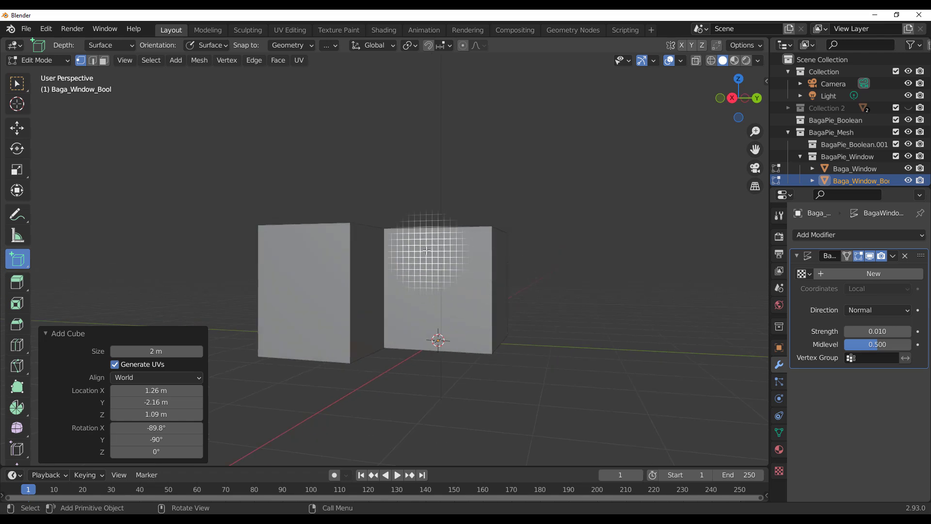
pyautogui.moveTo(403, 248); pyautogui.dragTo(478, 327)
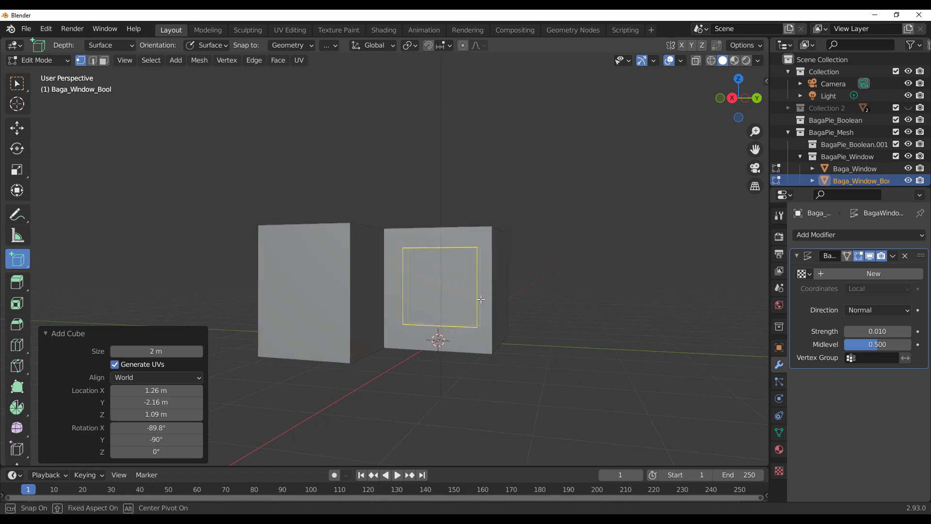
pyautogui.click(481, 299)
# Draw a third, wide window on the outer -X wall, return to Object Mode and clear the selection
pyautogui.moveTo(534, 297); pyautogui.dragTo(433, 304, button='middle')
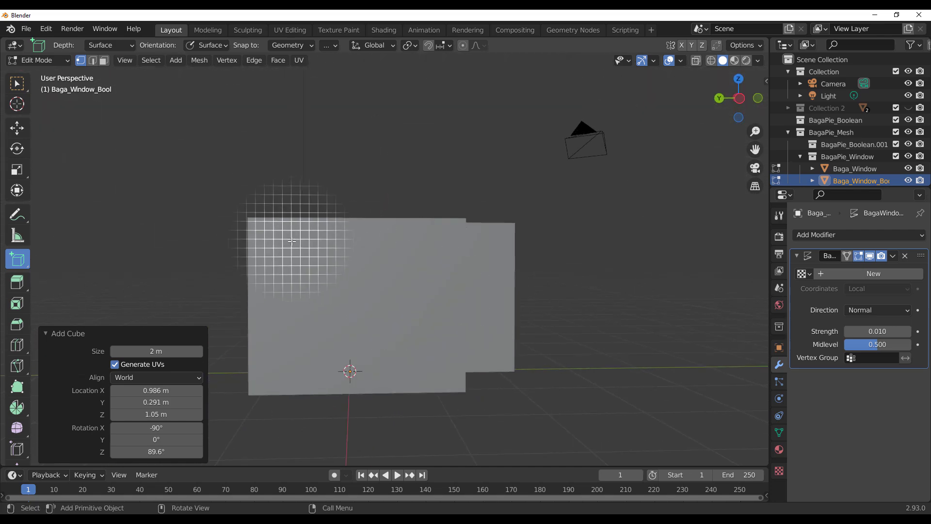
pyautogui.moveTo(273, 241); pyautogui.dragTo(435, 340)
pyautogui.click(441, 409)
pyautogui.moveTo(478, 370); pyautogui.dragTo(566, 333, button='middle')
pyautogui.press('Tab')
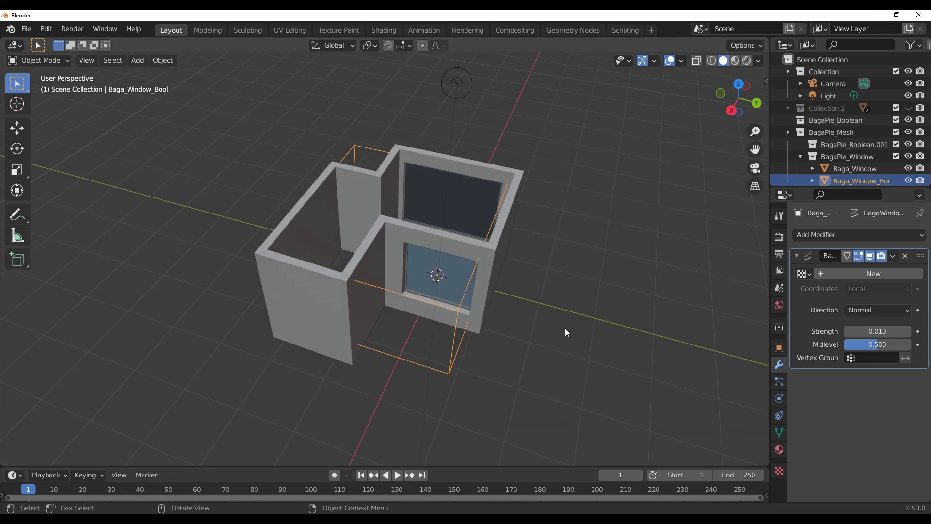
pyautogui.click(566, 332)
pyautogui.moveTo(416, 347); pyautogui.dragTo(413, 251, button='middle')
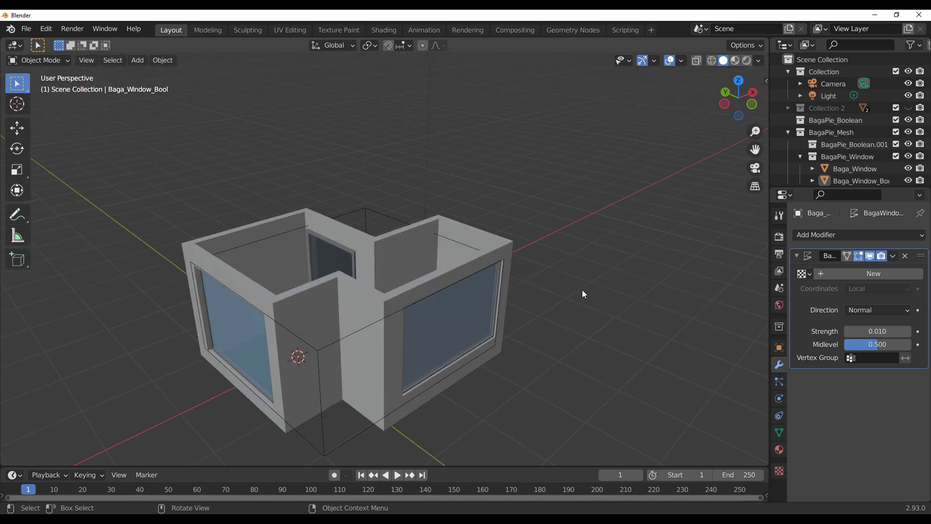
# Add a plane at the origin and scale it up into a large ground surface around the building
pyautogui.hotkey('shift', 'a')
pyautogui.click(606, 248)
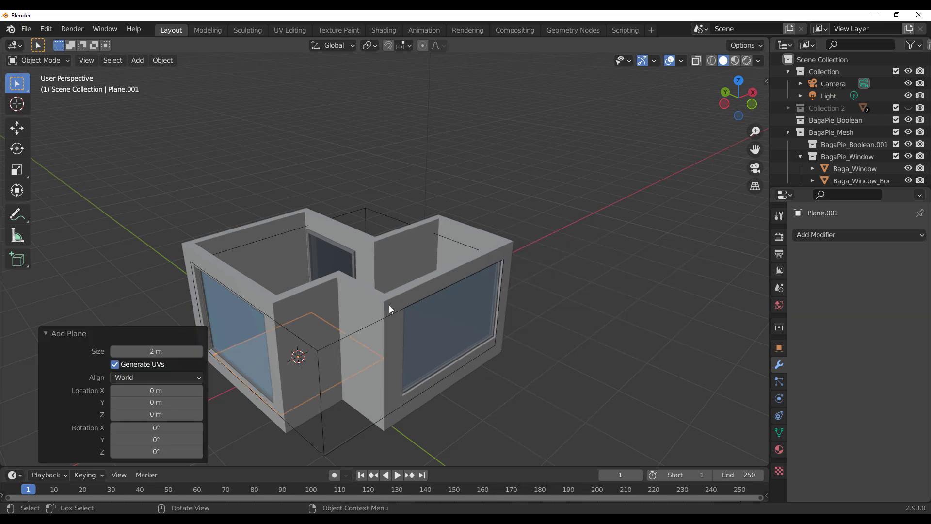
pyautogui.scroll(-3, 381, 311)
pyautogui.press('s')
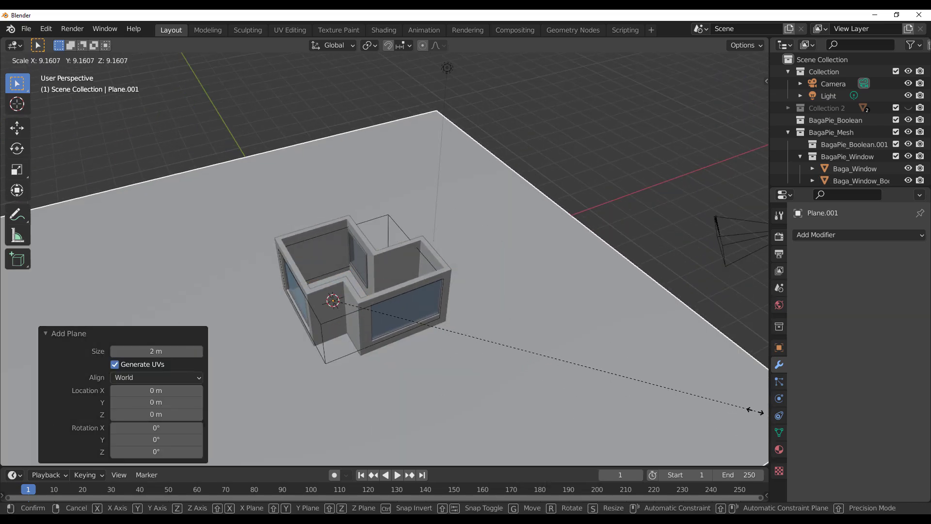
pyautogui.click(680, 377)
pyautogui.scroll(4, 490, 285)
pyautogui.moveTo(378, 346); pyautogui.dragTo(390, 367, button='middle')
pyautogui.scroll(-3, 442, 320)
# Finish enlarging the ground plane to about 7.4 times, select it and look over the BagaPie tools
pyautogui.click(526, 230)
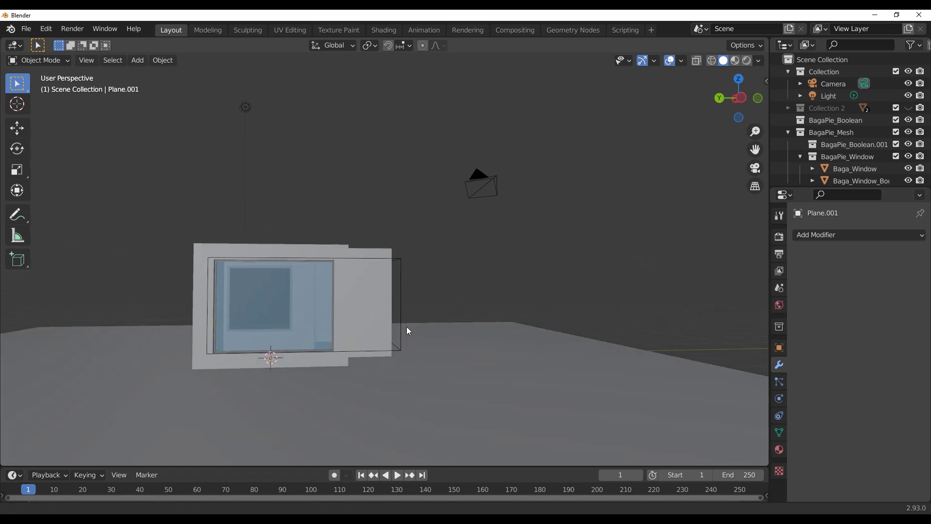
pyautogui.keyDown('shift'); pyautogui.moveTo(407, 327); pyautogui.dragTo(502, 342, button='middle'); pyautogui.keyUp('shift')
pyautogui.click(554, 333)
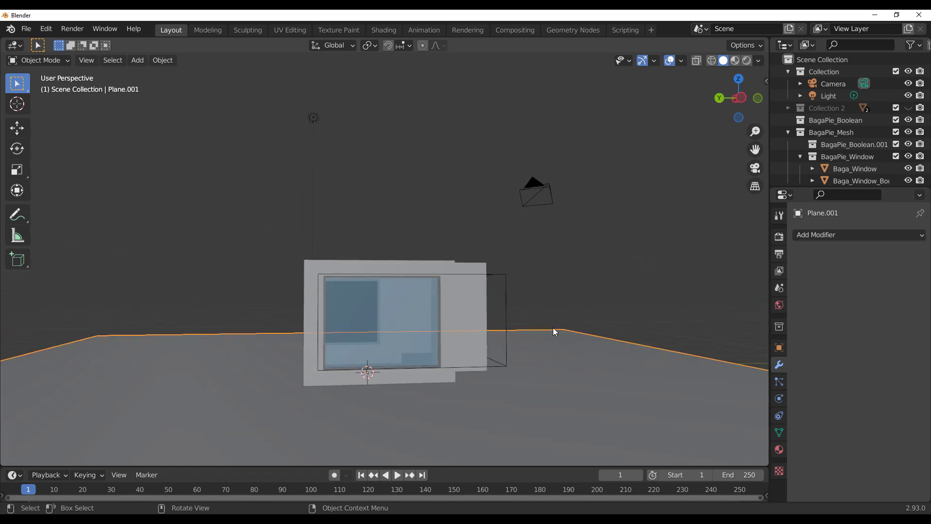
pyautogui.press('j')
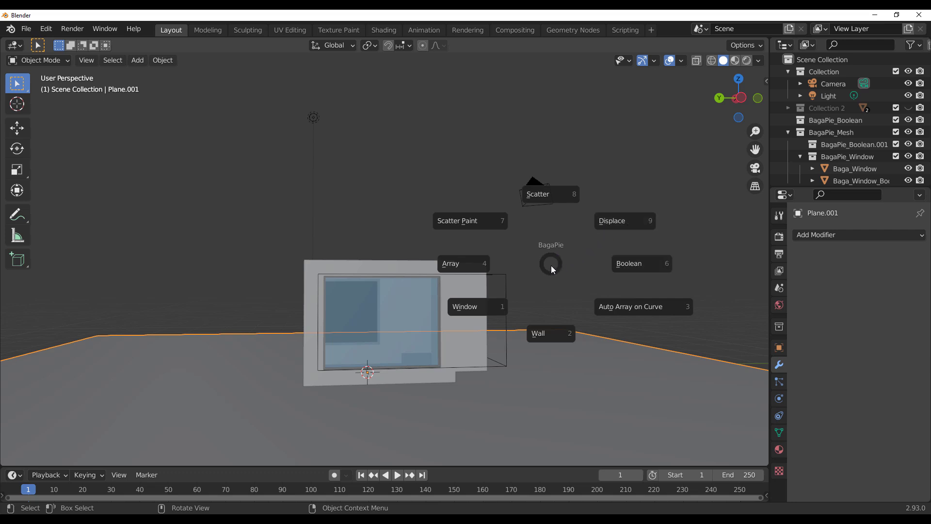
pyautogui.press('Escape')
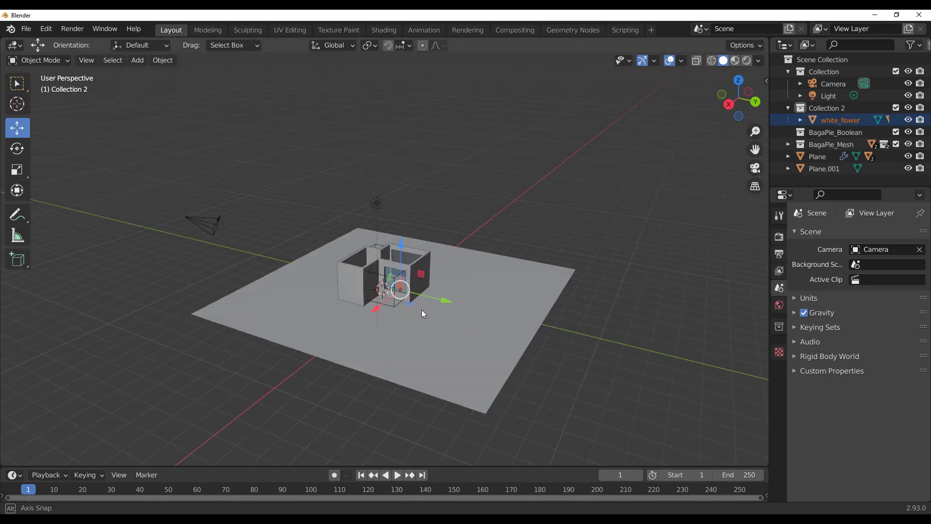
# Try to apply all transforms to the selected flower and grass model inside the building
pyautogui.moveTo(421, 310); pyautogui.dragTo(449, 265, button='middle')
pyautogui.scroll(3, 450, 266)
pyautogui.moveTo(210, 297); pyautogui.dragTo(402, 214, button='middle')
pyautogui.scroll(3, 429, 305)
pyautogui.moveTo(429, 306); pyautogui.dragTo(242, 275, button='middle')
pyautogui.scroll(-3, 326, 316)
pyautogui.click(160, 61)
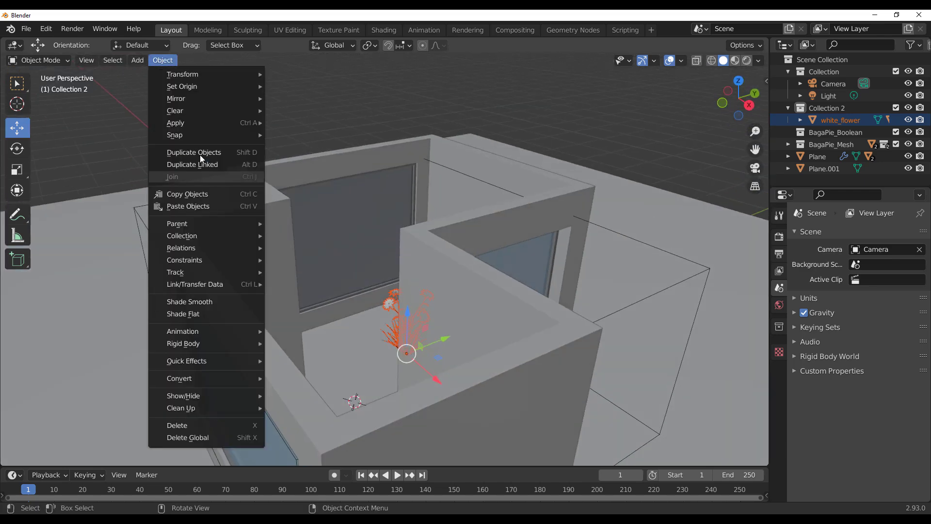
pyautogui.moveTo(208, 123)
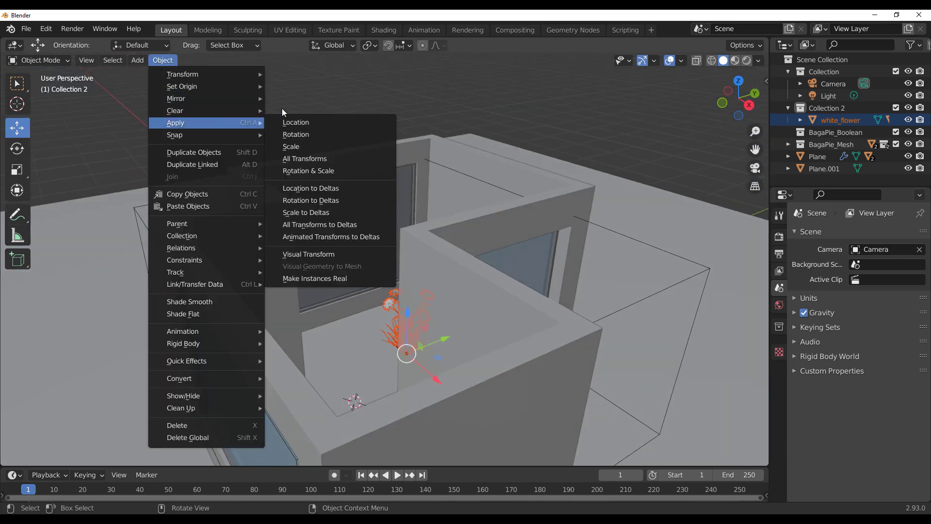
pyautogui.click(320, 161)
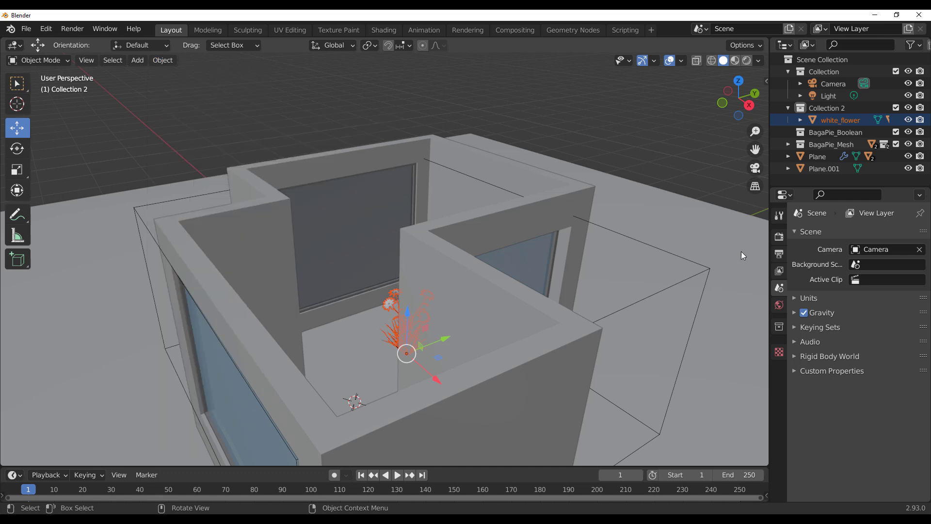
# Apply all transforms to the white_flower object and to the longe_grass object separately
pyautogui.moveTo(384, 358); pyautogui.dragTo(406, 336, button='middle')
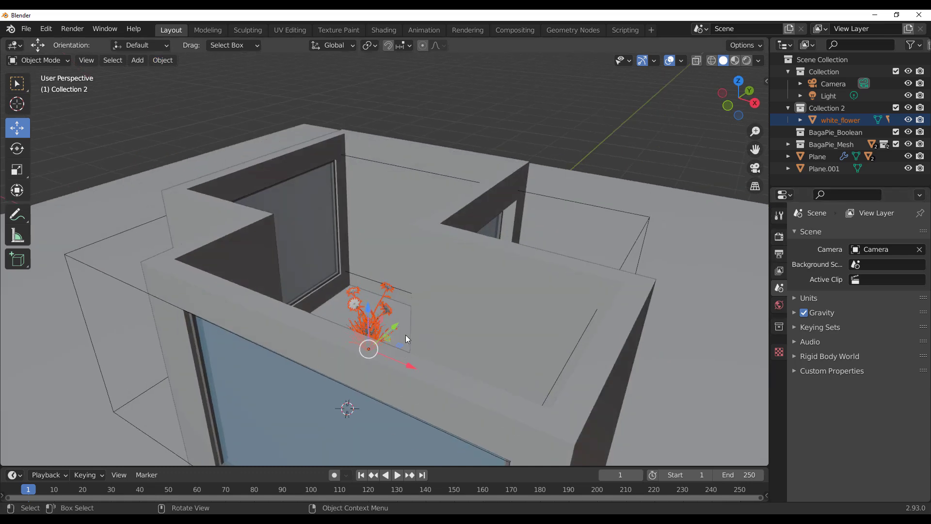
pyautogui.moveTo(549, 104); pyautogui.dragTo(574, 130)
pyautogui.click(369, 314)
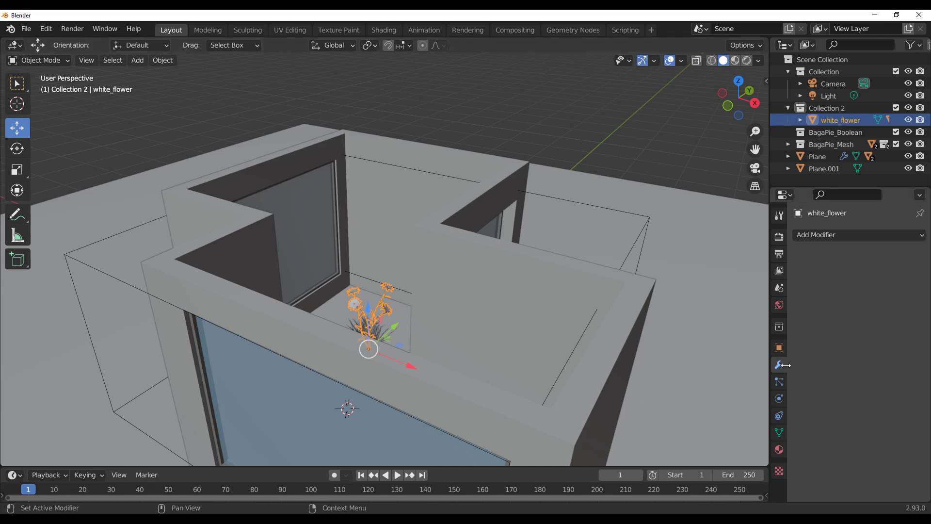
pyautogui.click(779, 348)
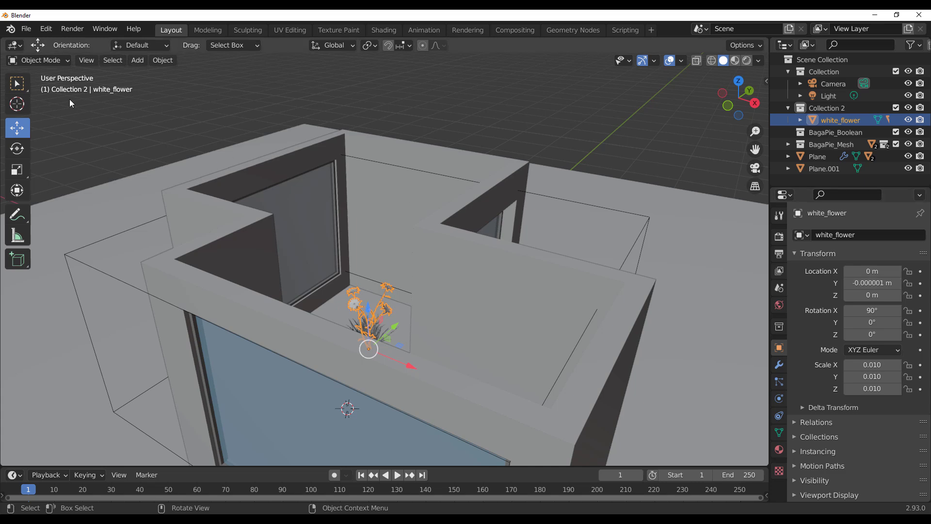
pyautogui.click(163, 60)
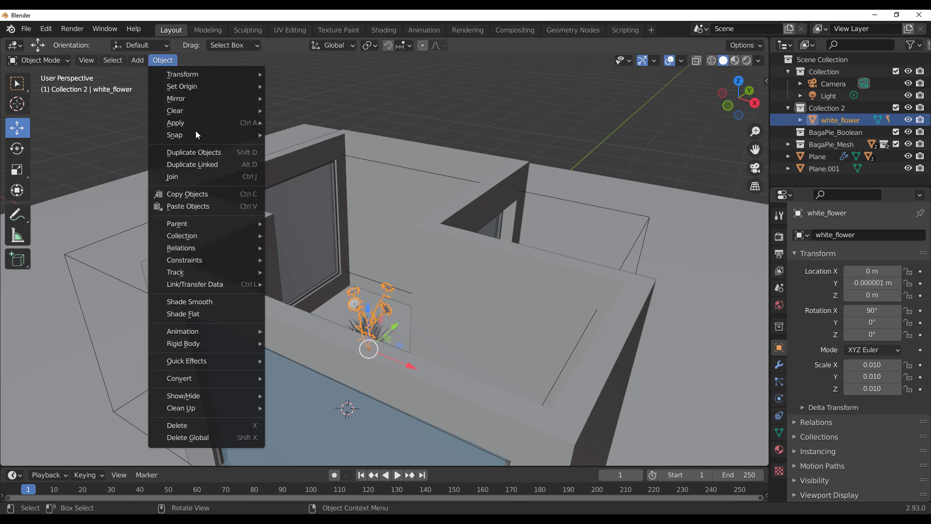
pyautogui.moveTo(178, 122)
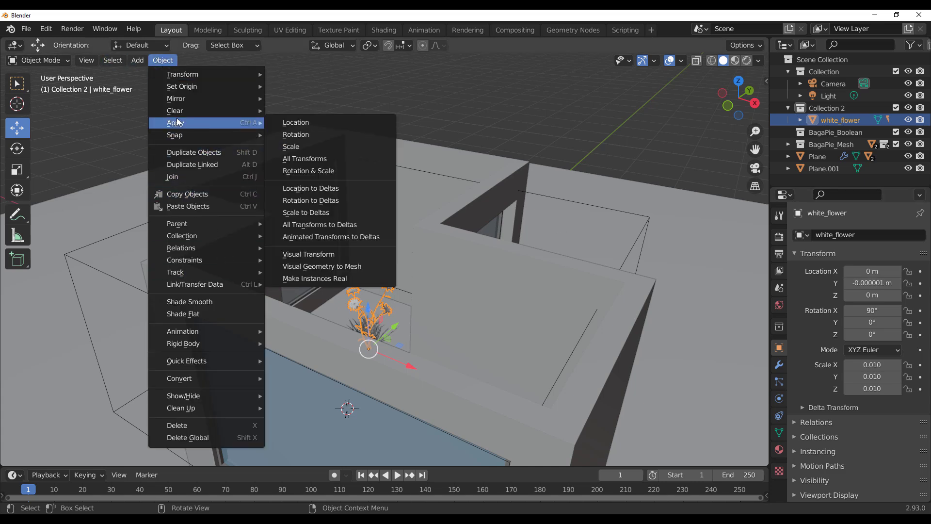
pyautogui.click(298, 158)
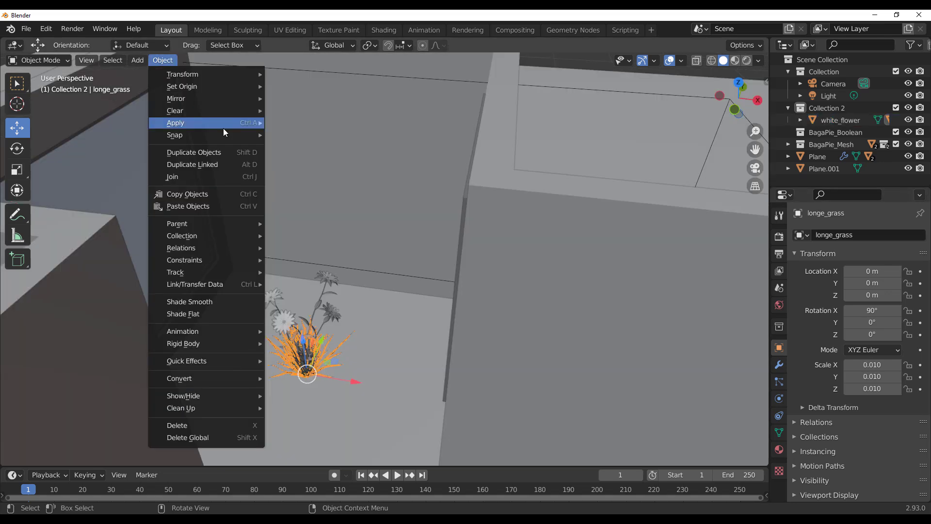
pyautogui.moveTo(223, 117)
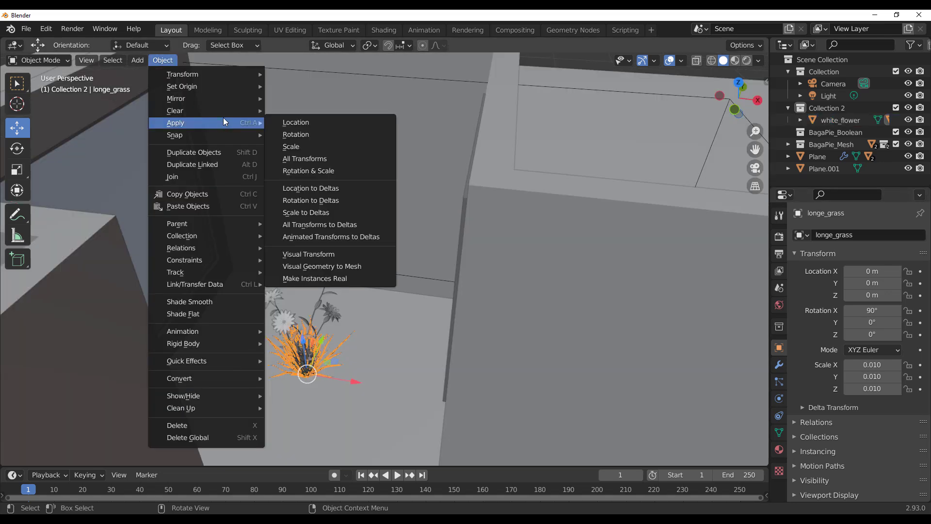
pyautogui.click(356, 159)
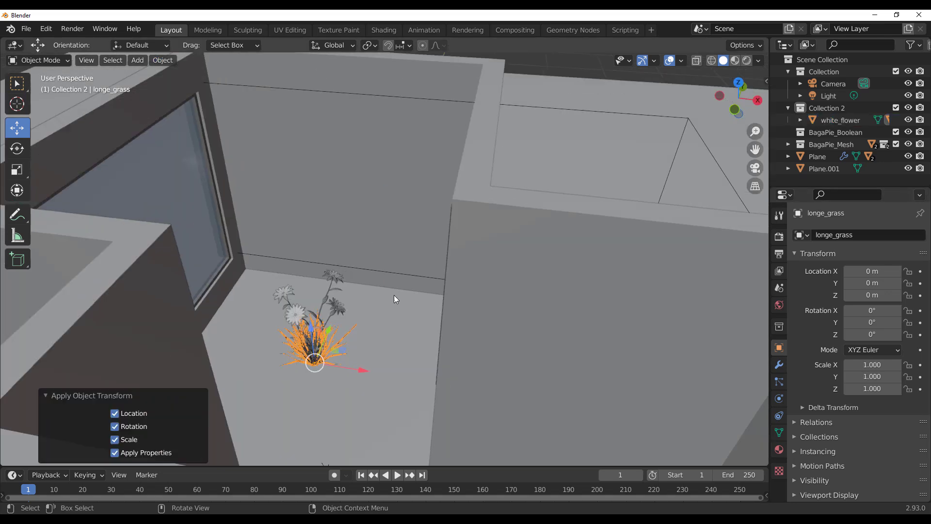
# Scatter the long grass over the large ground plane with the BagaPie Scatter tool
pyautogui.scroll(-5, 394, 295)
pyautogui.moveTo(471, 299); pyautogui.dragTo(382, 284, button='middle')
pyautogui.scroll(-3, 375, 298)
pyautogui.scroll(4, 404, 288)
pyautogui.moveTo(386, 320); pyautogui.dragTo(411, 324, button='middle')
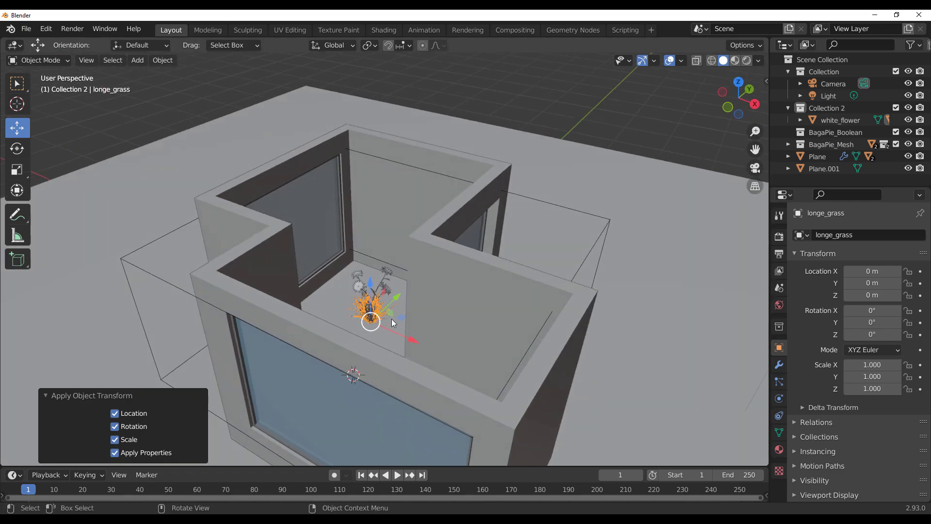
pyautogui.click(667, 175)
pyautogui.press('j')
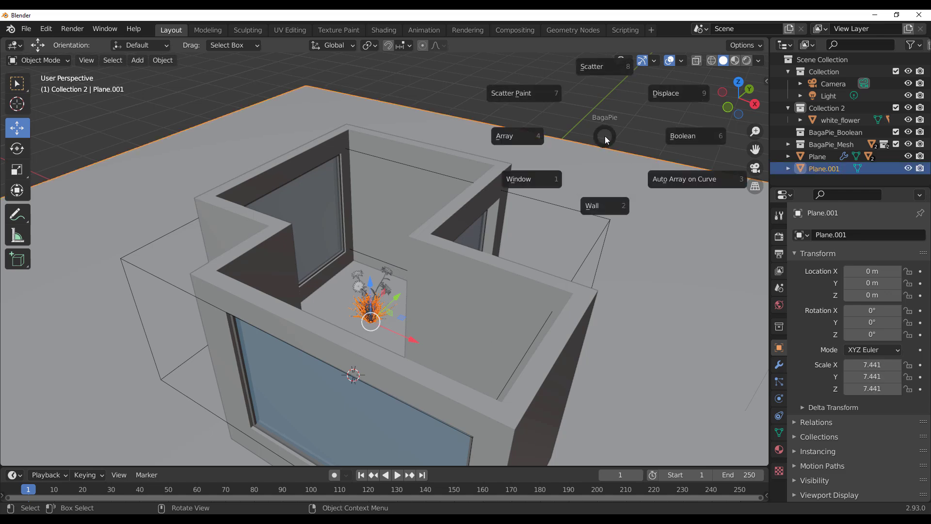
pyautogui.click(600, 69)
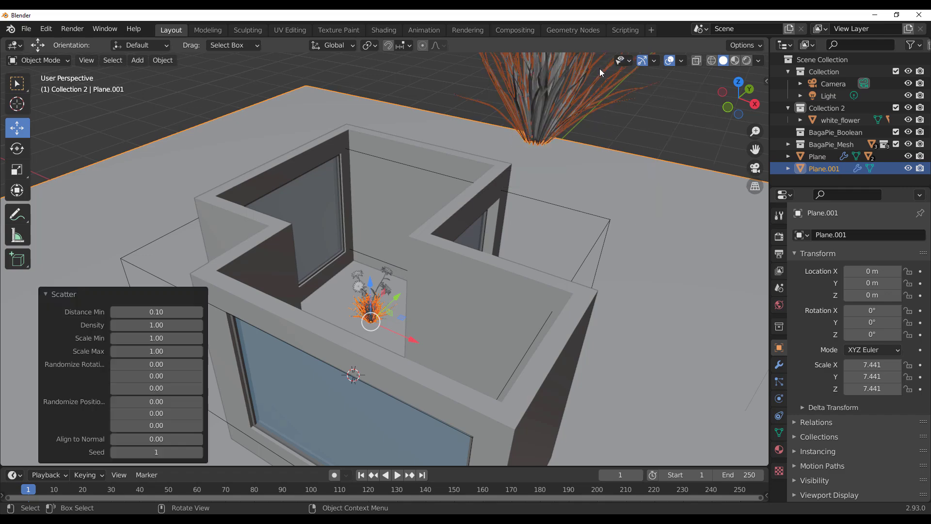
pyautogui.scroll(-5, 559, 216)
pyautogui.moveTo(560, 218); pyautogui.dragTo(463, 237, button='middle')
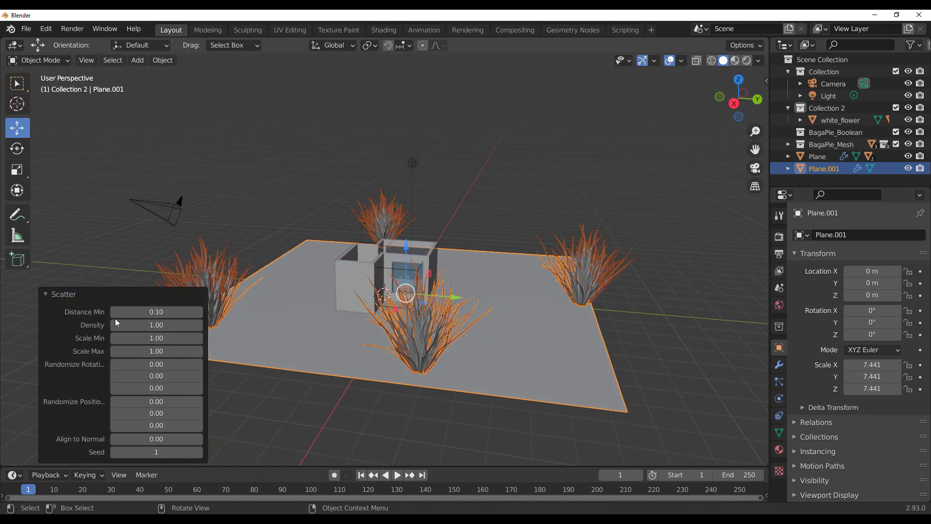
# Set the grass scatter's density to about 115, its maximum scale to 0.1 and its minimum scale to 0.01
pyautogui.moveTo(144, 325); pyautogui.dragTo(262, 323)
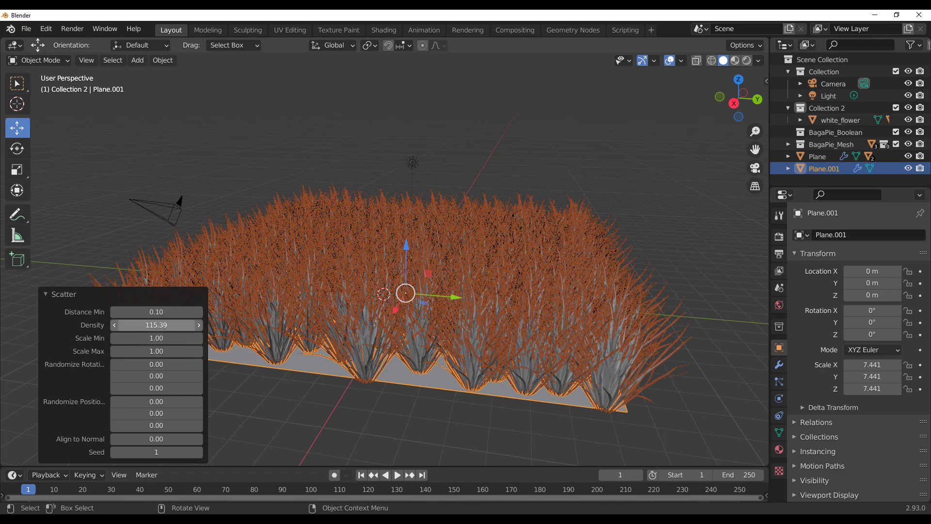
pyautogui.click(142, 351)
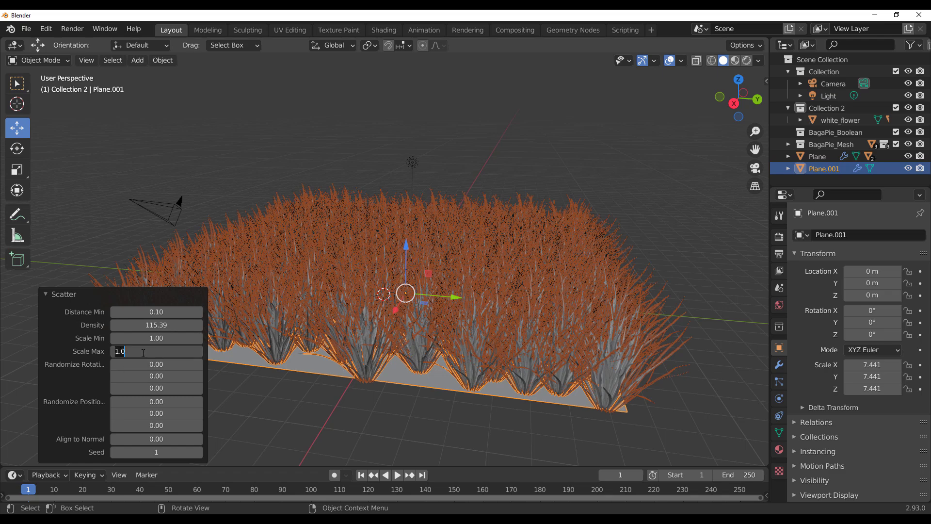
pyautogui.write('0.1')
pyautogui.press('Return')
pyautogui.click(144, 338)
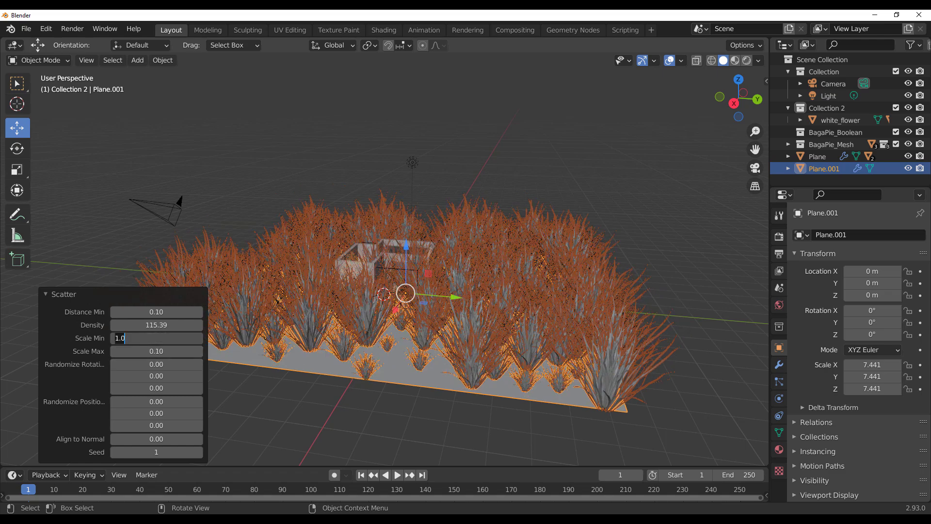
pyautogui.write('0.01')
pyautogui.press('Return')
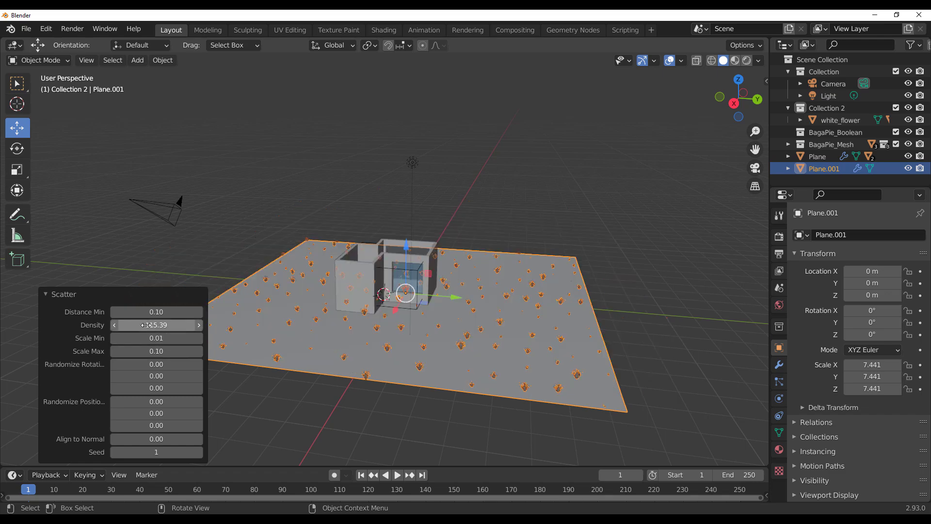
# Raise the grass scatter's density to 8000 and reduce the minimum distance between the plants
pyautogui.moveTo(145, 326); pyautogui.dragTo(196, 326)
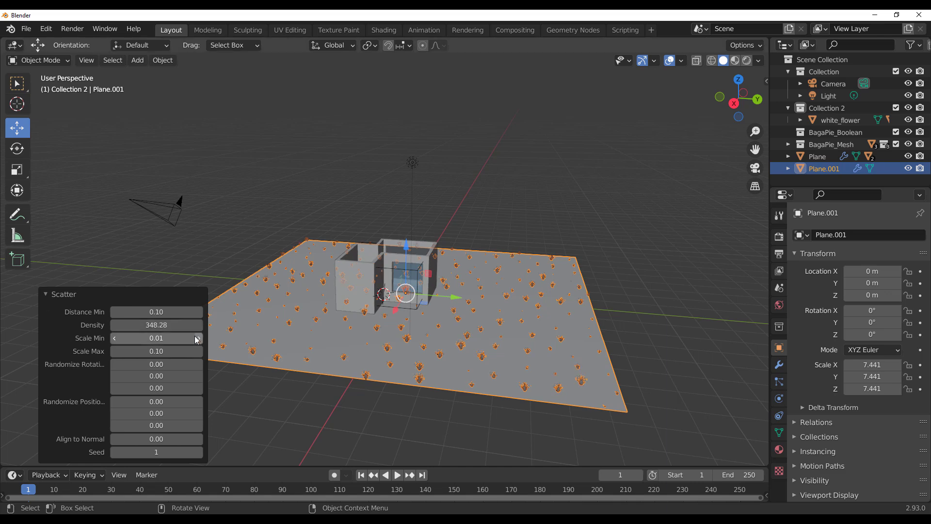
pyautogui.click(161, 325)
pyautogui.hotkey('ctrl', 'a')
pyautogui.write('8')
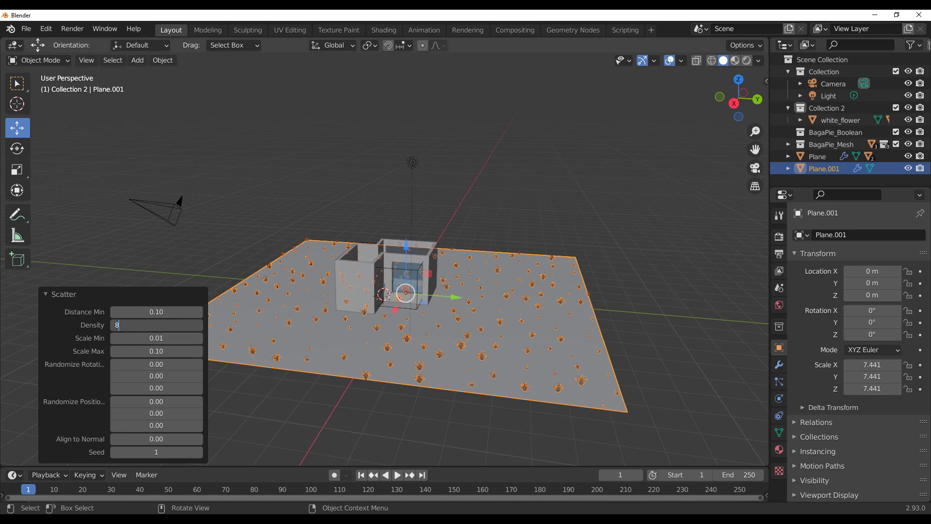
pyautogui.press('Return')
pyautogui.click(156, 325)
pyautogui.press('Home')
pyautogui.write('8')
pyautogui.press('Return')
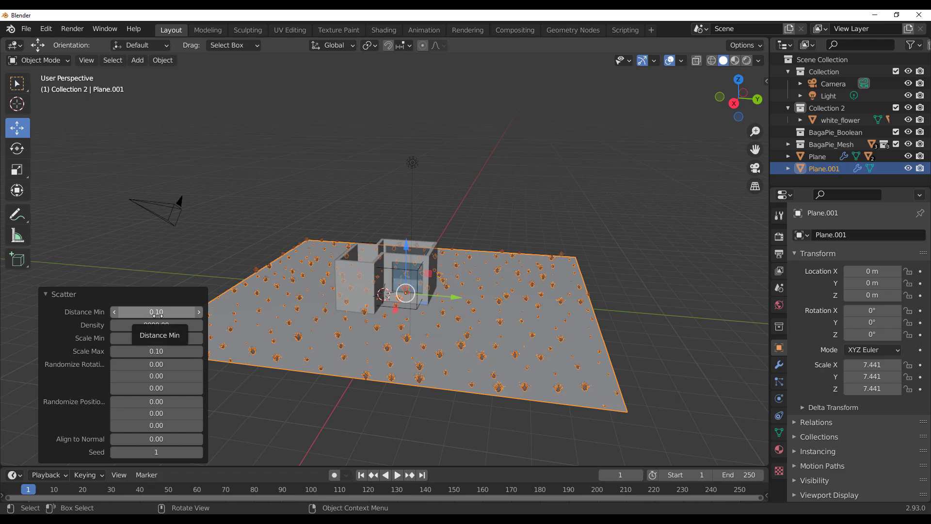
pyautogui.moveTo(158, 315)
pyautogui.mouseDown()
pyautogui.moveTo(238, 316)
pyautogui.moveTo(156, 316)
pyautogui.mouseUp()
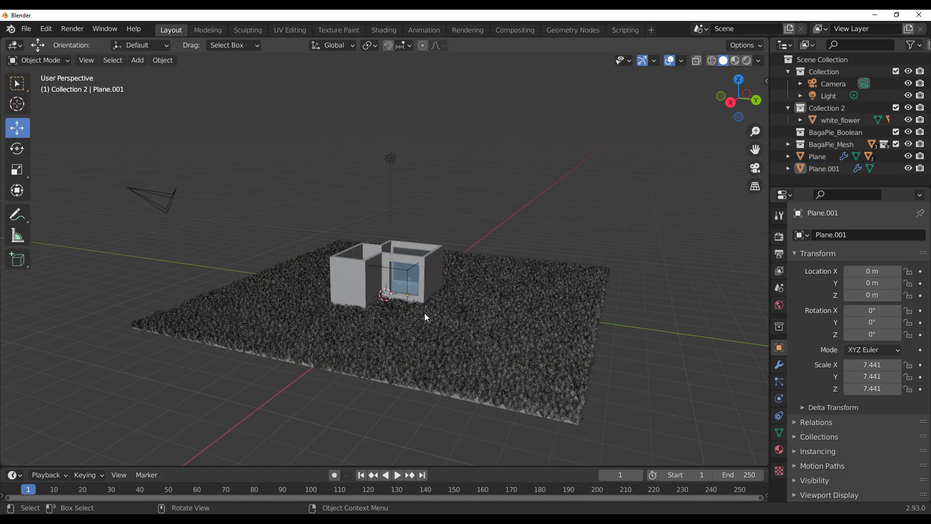
# Select the grass-covered ground plane and set its BagaScatter modifier's minimum distance to 0.1
pyautogui.scroll(6, 424, 312)
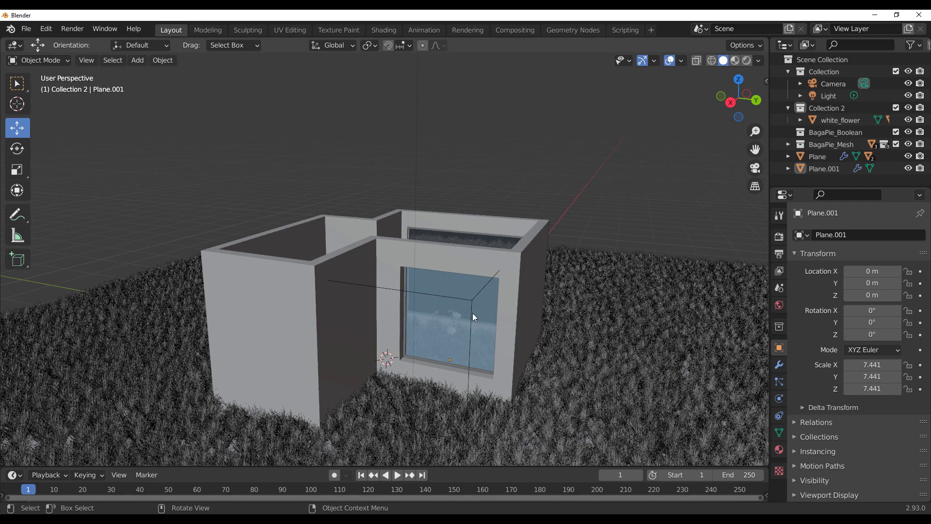
pyautogui.moveTo(472, 314)
pyautogui.mouseDown(button='middle')
pyautogui.moveTo(450, 291)
pyautogui.moveTo(349, 312)
pyautogui.moveTo(400, 323)
pyautogui.moveTo(468, 312)
pyautogui.mouseUp(button='middle')
pyautogui.click(660, 398)
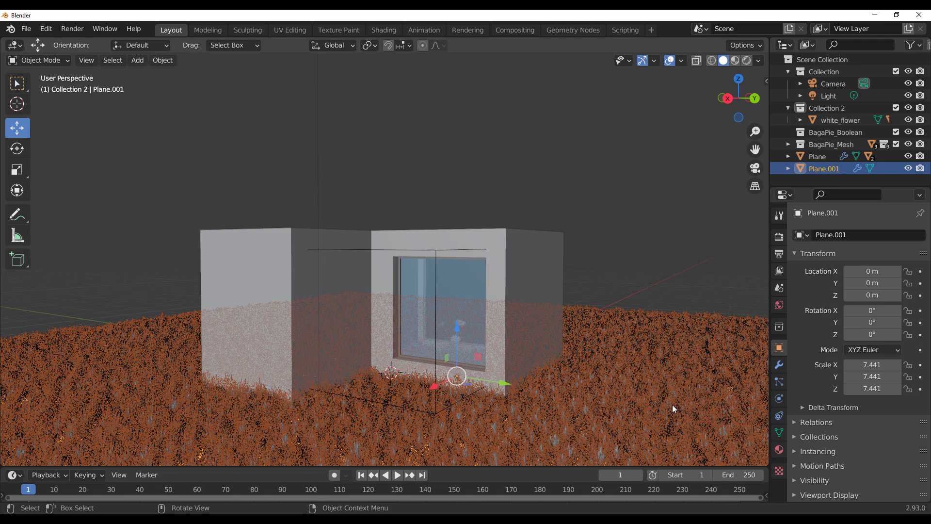
pyautogui.click(781, 366)
pyautogui.click(884, 290)
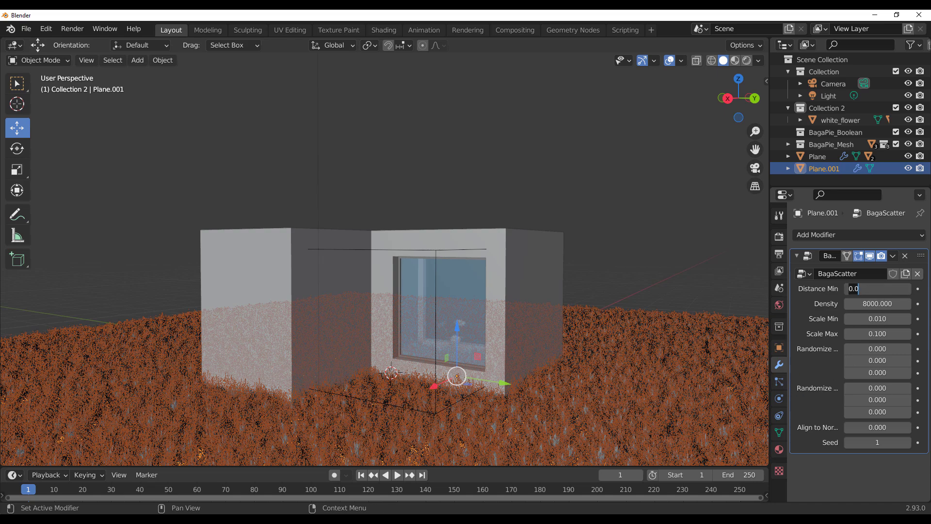
pyautogui.press('BackSpace')
pyautogui.press('Return')
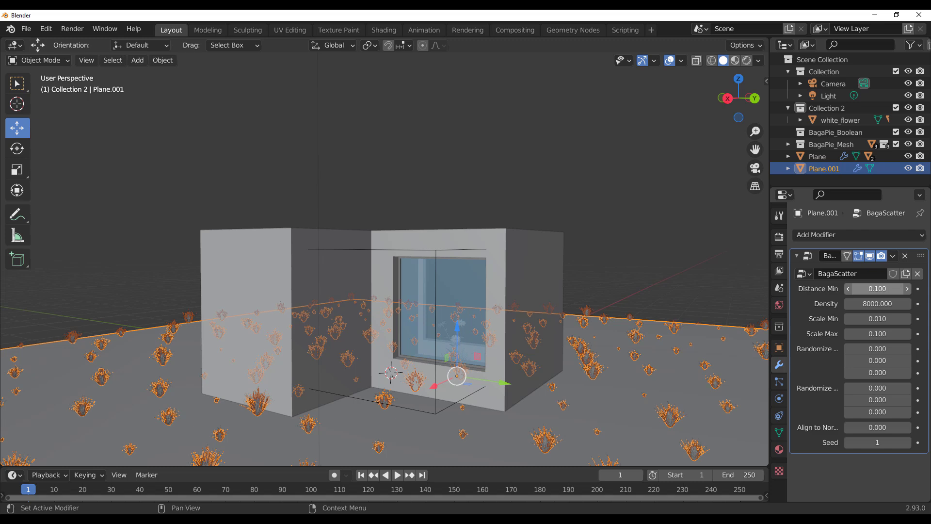
# Set the BagaScatter modifier's minimum distance to 0.01 for a dense grass cover
pyautogui.click(878, 289)
pyautogui.write('0.0')
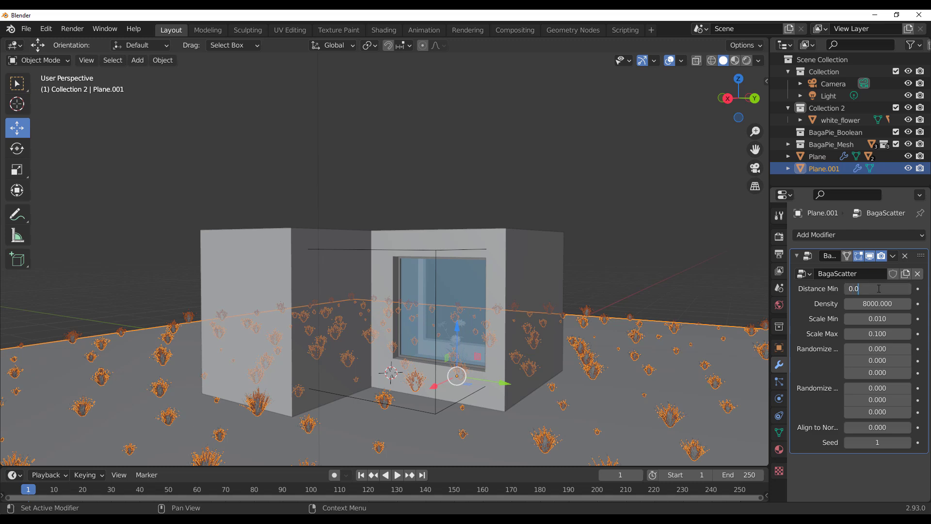
pyautogui.write('1')
pyautogui.press('Return')
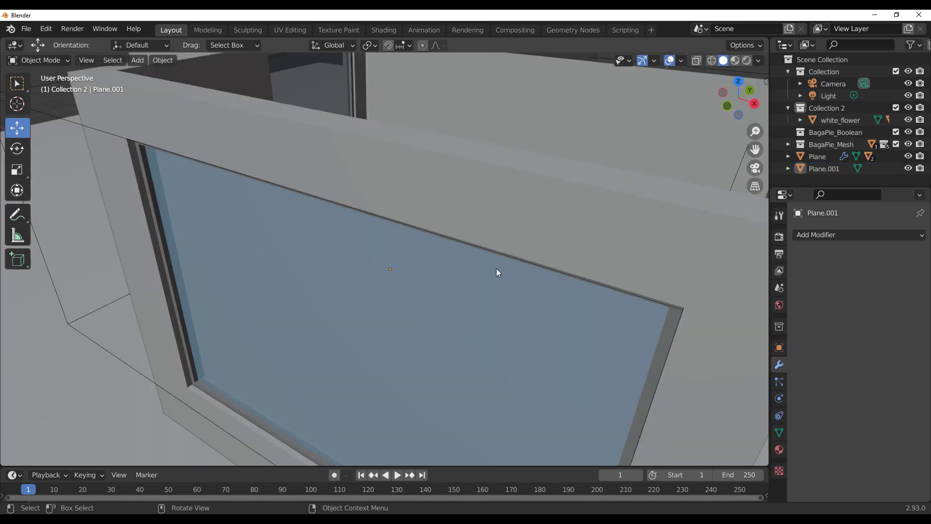
# Scatter the white flower and the long grass together over the ground plane with BagaPie Scatter
pyautogui.scroll(-6, 495, 266)
pyautogui.moveTo(493, 263); pyautogui.dragTo(353, 280, button='middle')
pyautogui.scroll(2, 390, 249)
pyautogui.scroll(4, 371, 246)
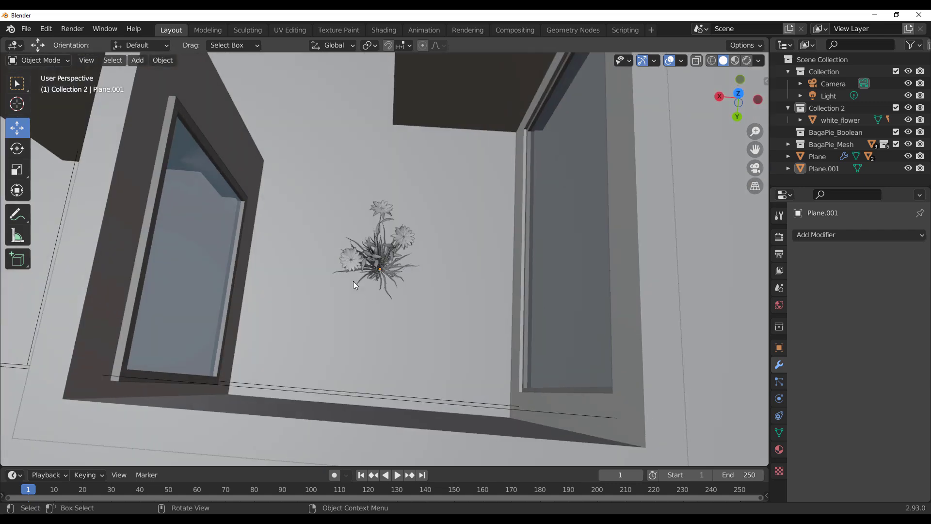
pyautogui.click(405, 231)
pyautogui.moveTo(427, 294); pyautogui.dragTo(412, 202, button='middle')
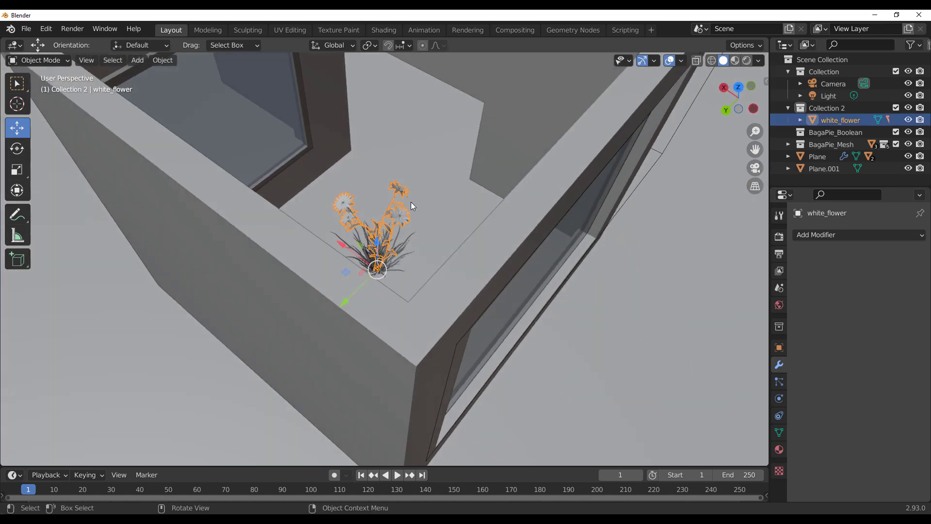
pyautogui.click(406, 246)
pyautogui.scroll(-6, 427, 271)
pyautogui.moveTo(435, 282); pyautogui.dragTo(481, 237, button='middle')
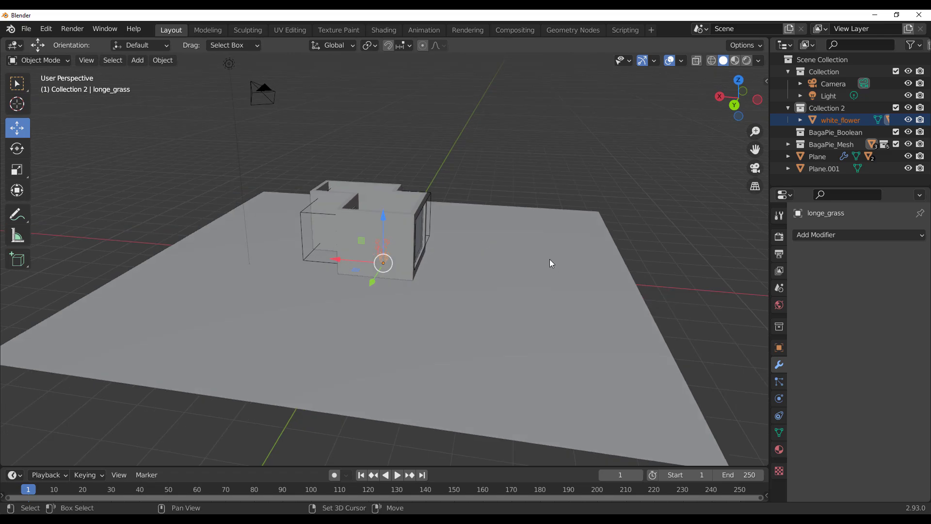
pyautogui.click(541, 245)
pyautogui.press('j')
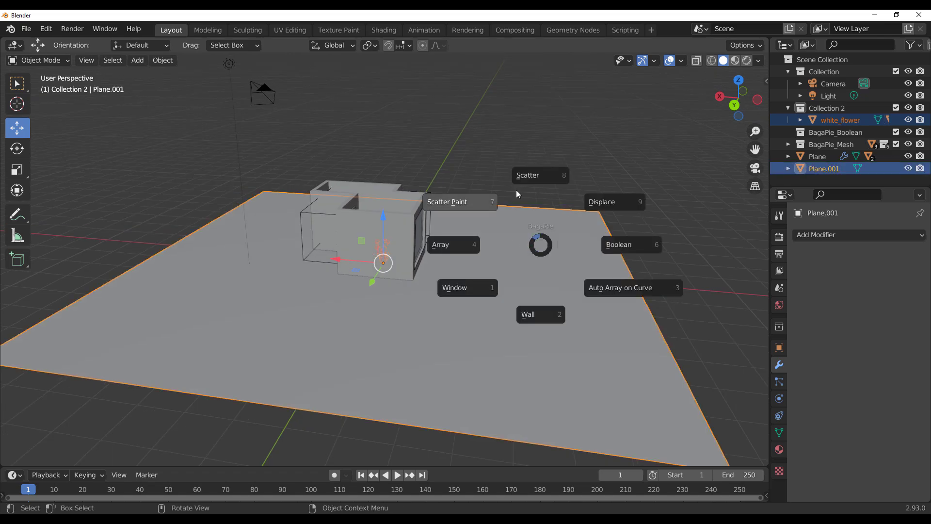
pyautogui.click(536, 322)
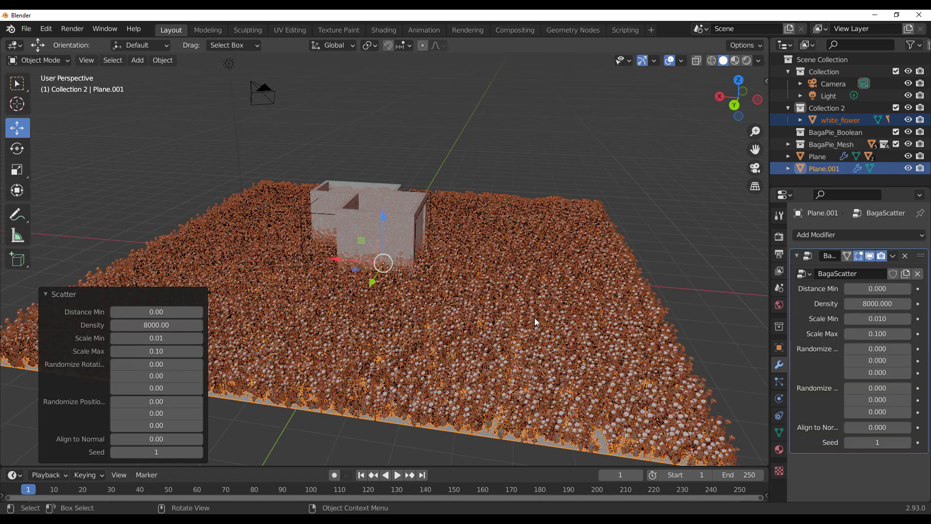
# Set the new flower and grass scatter's minimum distance to 0.1
pyautogui.click(170, 312)
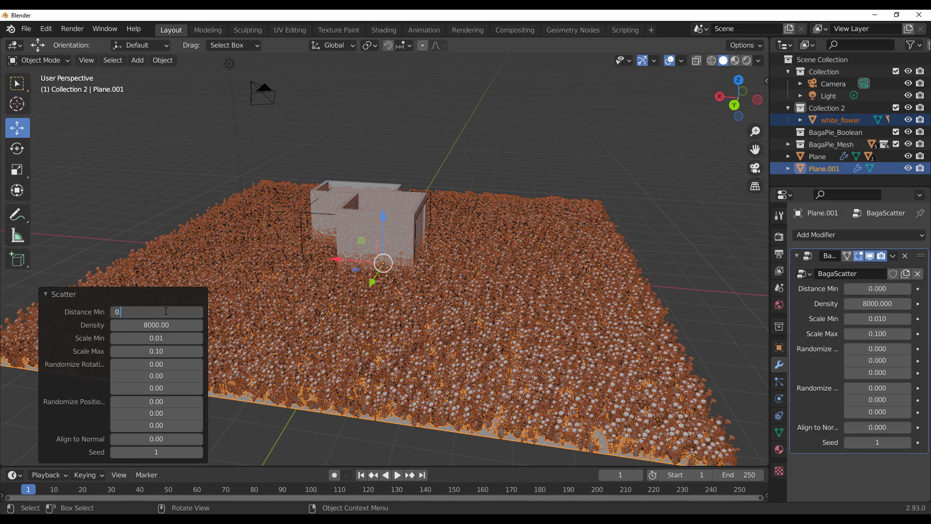
pyautogui.write('1')
pyautogui.press('Return')
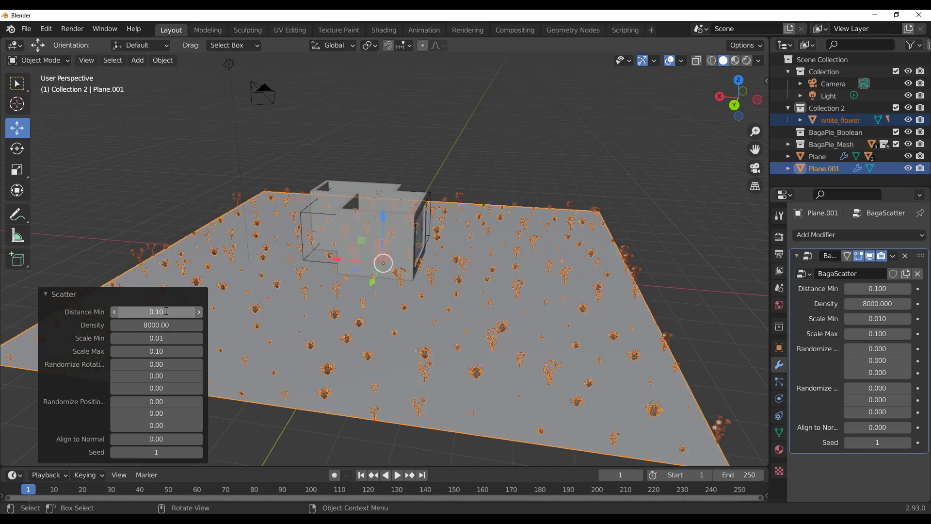
# Randomize the scatter's rotation to 0.99 and -0.15 and position to 0.36 and 0.06, with normal alignment 0.75 and minimum distance 0.05
pyautogui.moveTo(415, 313); pyautogui.dragTo(470, 363, button='middle')
pyautogui.scroll(5, 407, 313)
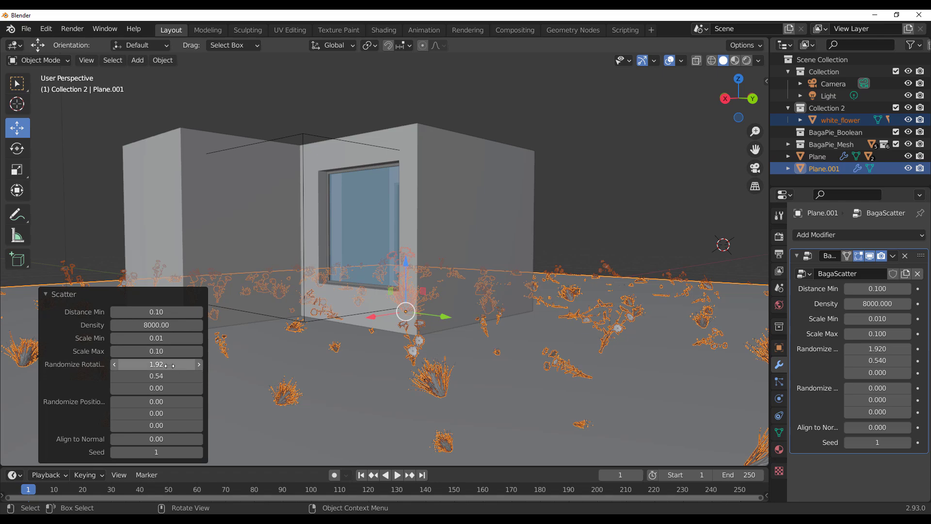
pyautogui.moveTo(164, 364); pyautogui.dragTo(167, 438)
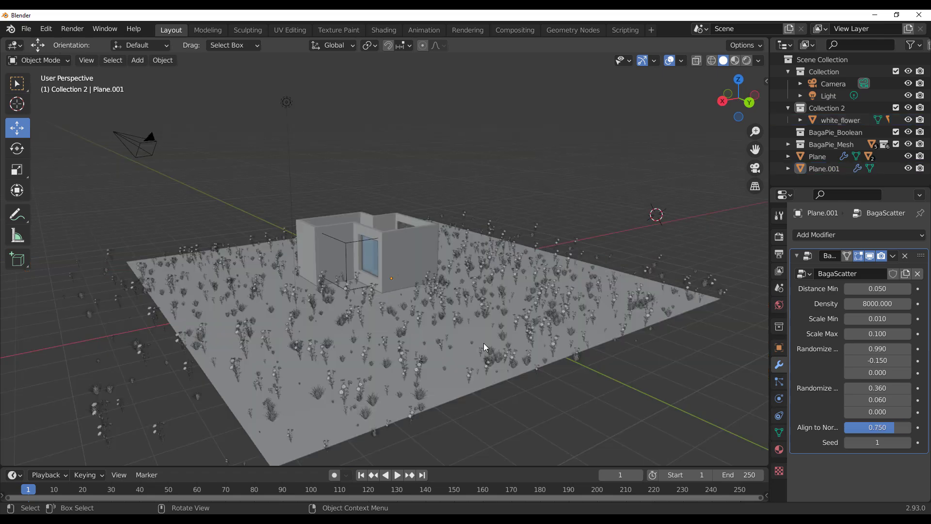
# Select the ground plane and delete its BagaScatter modifier
pyautogui.moveTo(666, 296); pyautogui.dragTo(503, 360, button='middle')
pyautogui.click(483, 332)
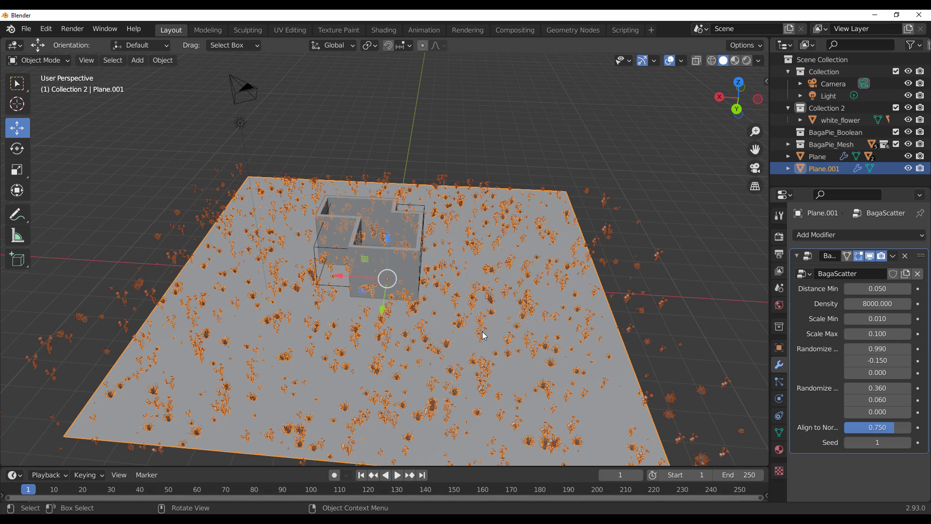
pyautogui.click(905, 256)
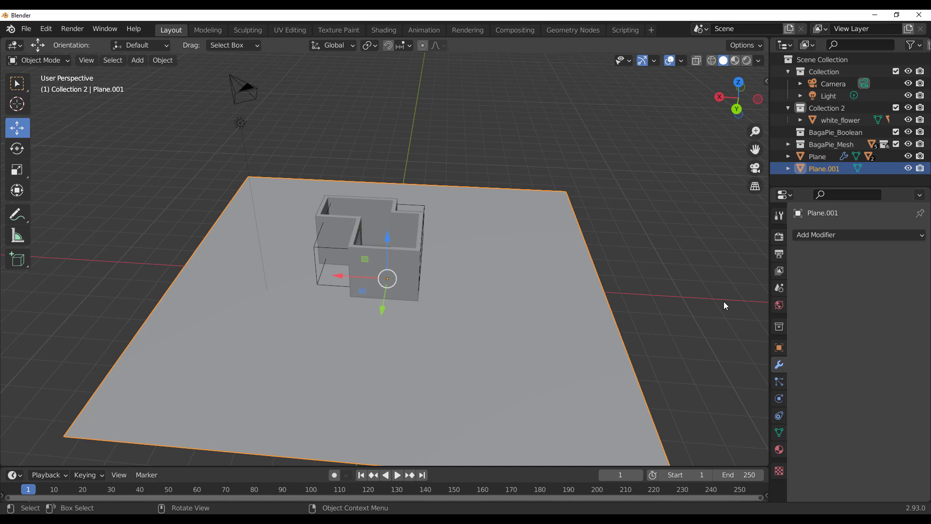
# Add a Subdivision Surface modifier to the ground plane
pyautogui.scroll(5, 400, 380)
pyautogui.moveTo(399, 379); pyautogui.dragTo(389, 343, button='middle')
pyautogui.scroll(-4, 412, 284)
pyautogui.scroll(-4, 412, 285)
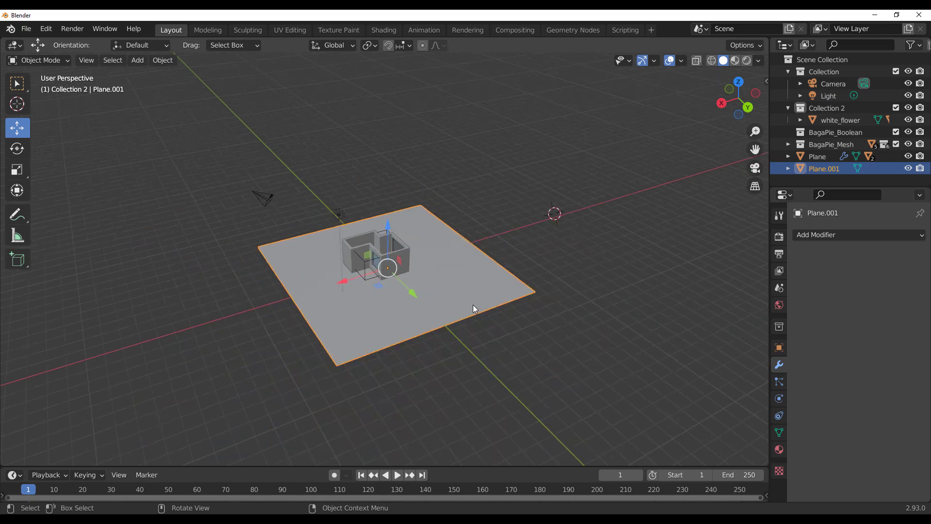
pyautogui.moveTo(473, 305); pyautogui.dragTo(444, 299, button='middle')
pyautogui.scroll(4, 444, 300)
pyautogui.moveTo(546, 330); pyautogui.dragTo(571, 311, button='middle')
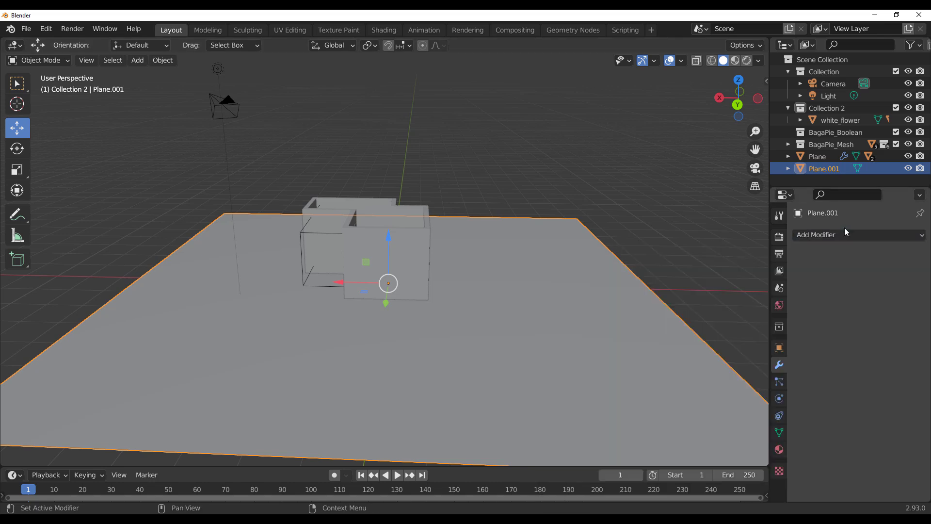
pyautogui.click(822, 235)
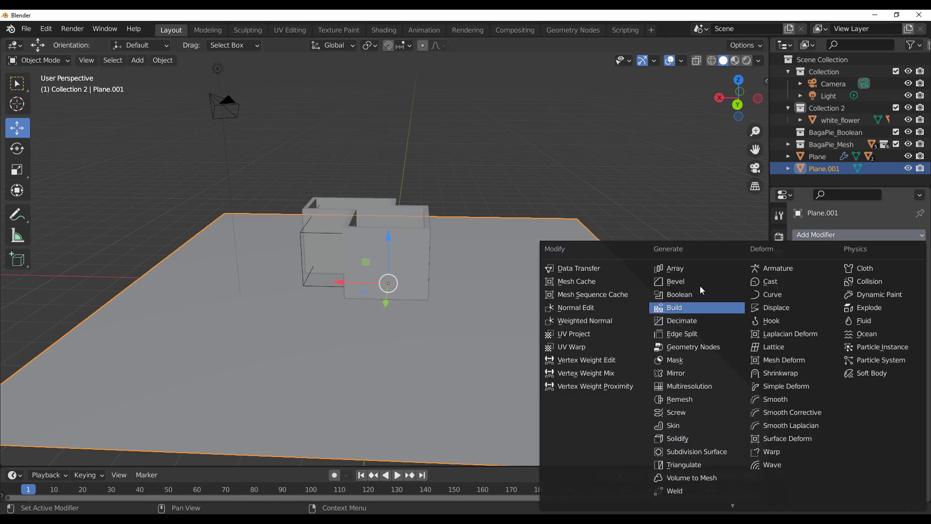
pyautogui.click(695, 452)
pyautogui.moveTo(537, 296); pyautogui.dragTo(606, 311, button='middle')
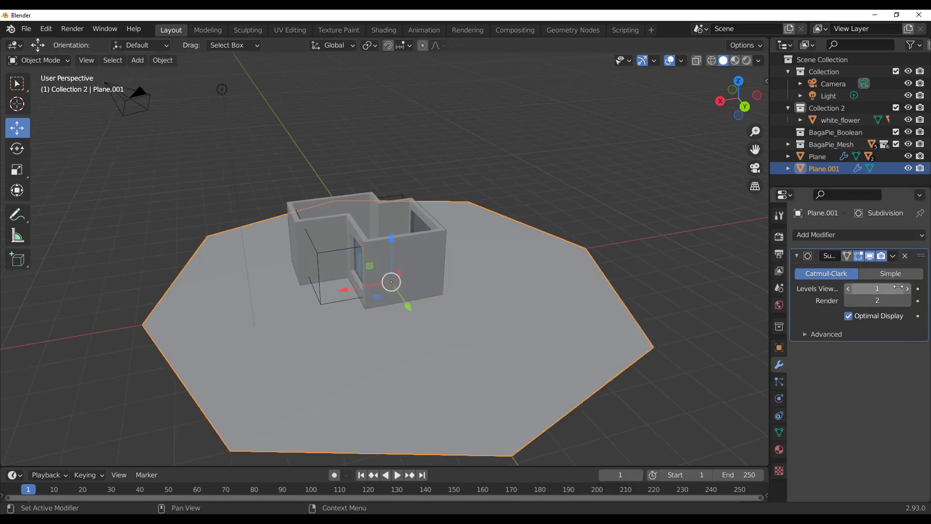
# Set the ground plane's subdivision to 6 viewport levels and the Simple type
pyautogui.moveTo(899, 287); pyautogui.dragTo(918, 286)
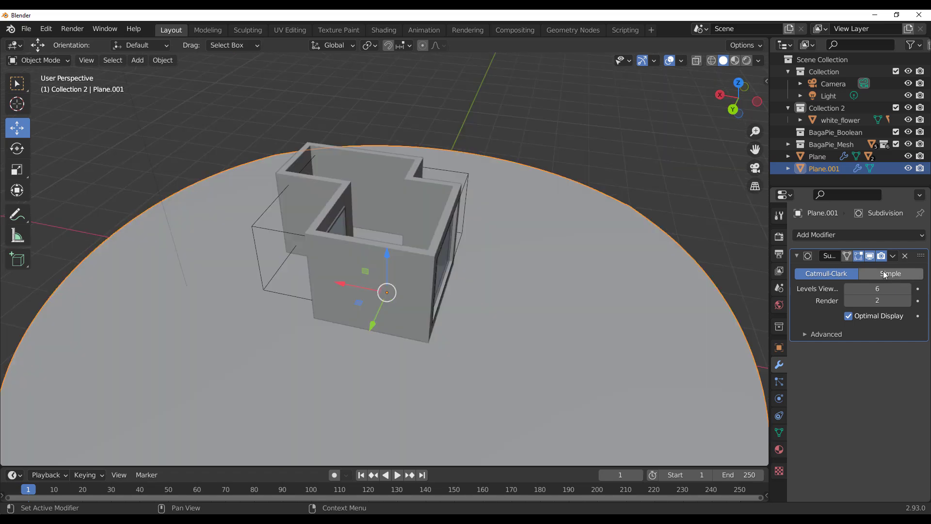
pyautogui.click(886, 273)
pyautogui.scroll(-4, 533, 345)
pyautogui.moveTo(347, 335); pyautogui.dragTo(456, 357, button='middle')
pyautogui.scroll(5, 365, 303)
pyautogui.moveTo(366, 303); pyautogui.dragTo(532, 300, button='middle')
pyautogui.scroll(-4, 465, 307)
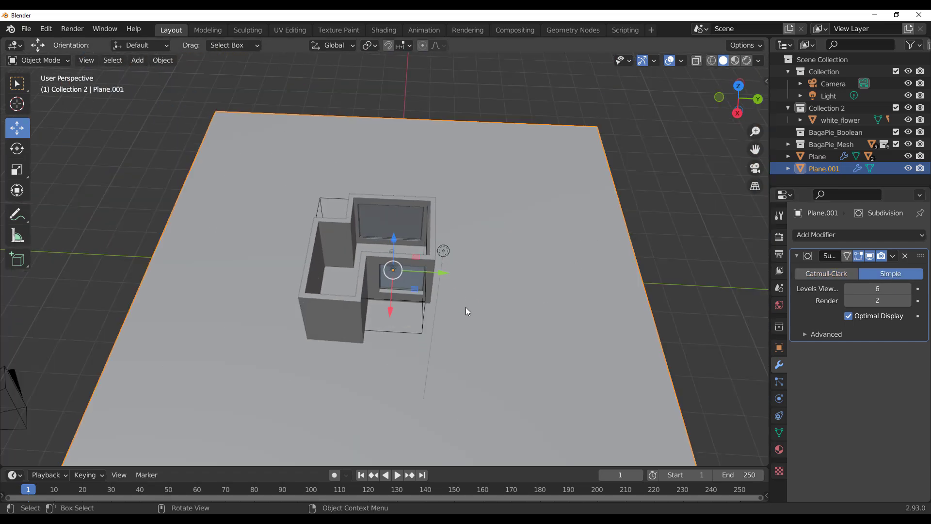
# Apply the Subdivision modifier to the ground plane
pyautogui.scroll(5, 415, 325)
pyautogui.moveTo(466, 307); pyautogui.dragTo(332, 340, button='middle')
pyautogui.click(893, 256)
pyautogui.click(827, 270)
# Select the long grass inside the building plus the ground plane and start BagaPie Scatter Paint on them
pyautogui.scroll(4, 421, 350)
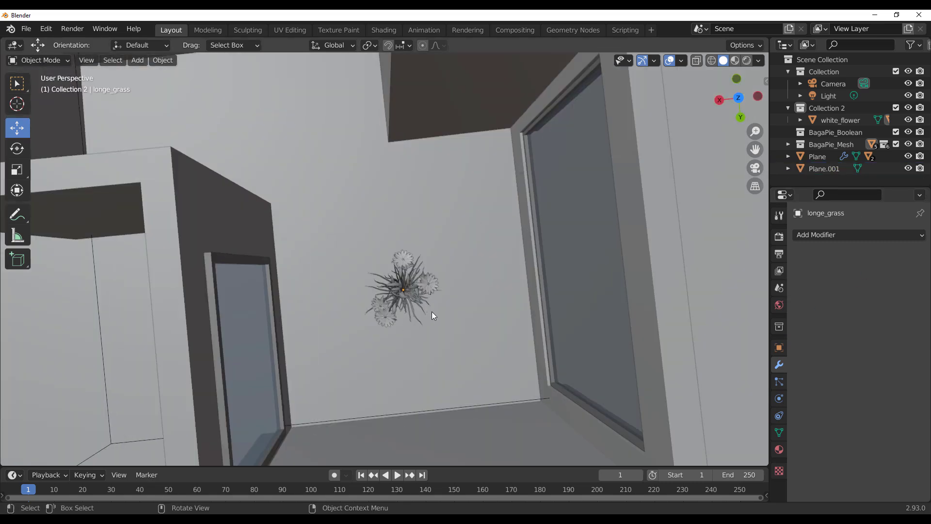
pyautogui.click(419, 305)
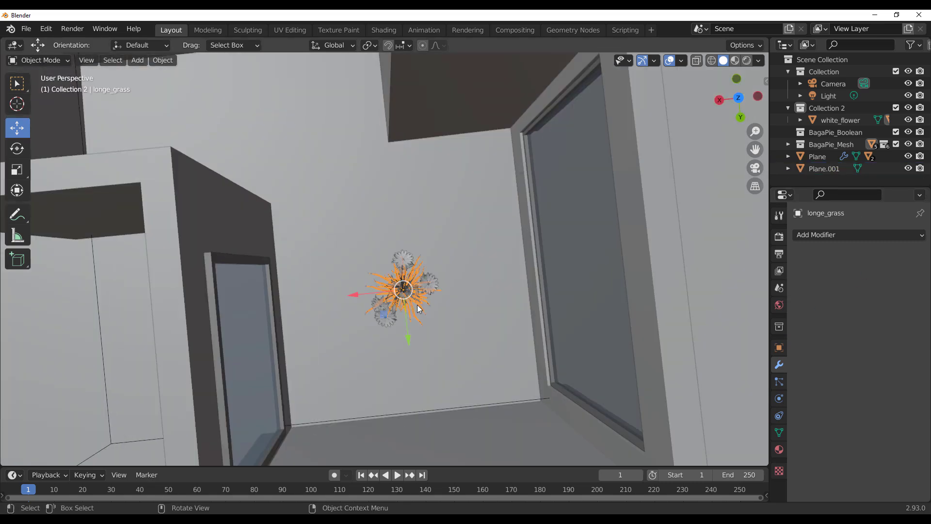
pyautogui.scroll(-5, 424, 339)
pyautogui.scroll(-4, 424, 344)
pyautogui.moveTo(424, 343); pyautogui.dragTo(426, 274, button='middle')
pyautogui.click(508, 298)
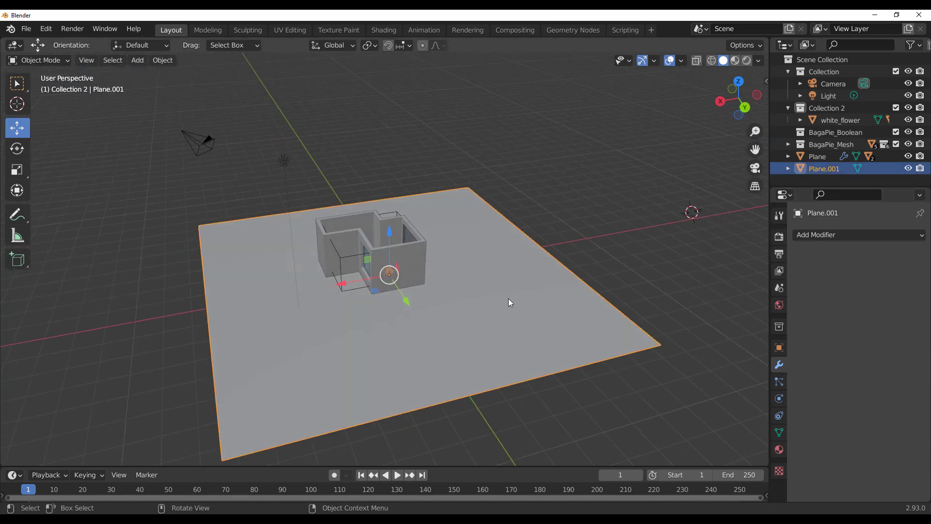
pyautogui.press('j')
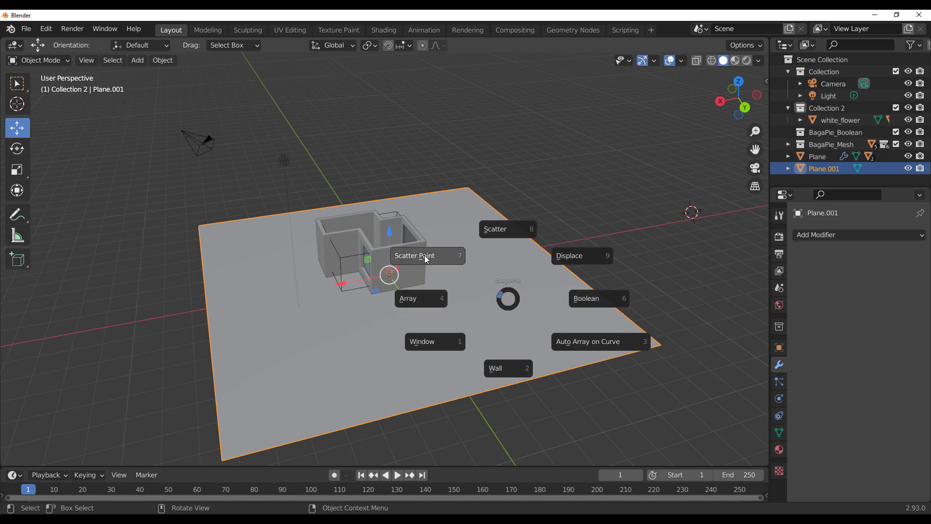
pyautogui.click(424, 258)
# Paint full weight in a broad band along the ground plane's open side in front of the building to place grass there
pyautogui.scroll(-6, 517, 285)
pyautogui.moveTo(388, 277)
pyautogui.mouseDown(button='middle')
pyautogui.moveTo(476, 283)
pyautogui.moveTo(452, 295)
pyautogui.mouseUp(button='middle')
pyautogui.scroll(5, 510, 277)
pyautogui.scroll(6, 510, 278)
pyautogui.keyDown('shift'); pyautogui.moveTo(583, 310); pyautogui.dragTo(441, 257, button='middle'); pyautogui.keyUp('shift')
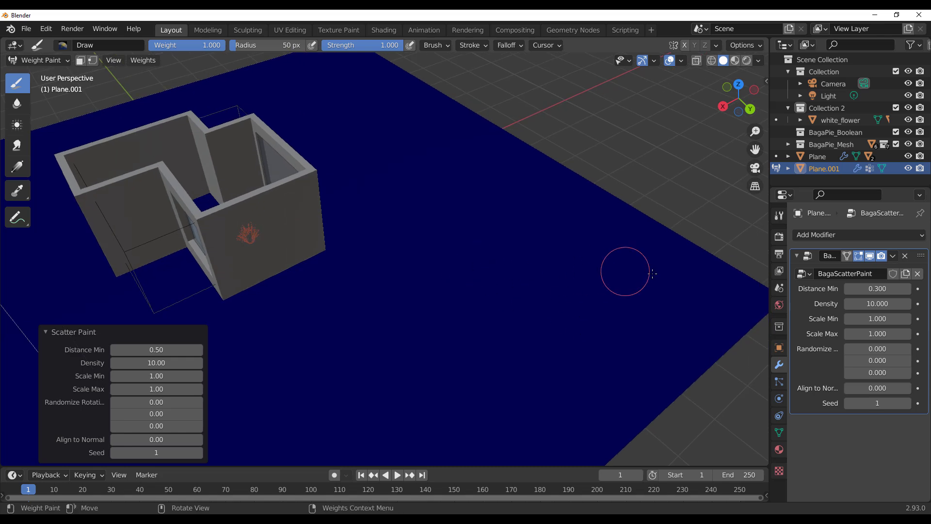
pyautogui.moveTo(679, 272)
pyautogui.mouseDown()
pyautogui.moveTo(473, 359)
pyautogui.moveTo(689, 287)
pyautogui.moveTo(485, 368)
pyautogui.moveTo(621, 296)
pyautogui.moveTo(568, 329)
pyautogui.mouseUp()
pyautogui.scroll(-3, 486, 300)
pyautogui.moveTo(487, 301); pyautogui.dragTo(591, 238, button='middle')
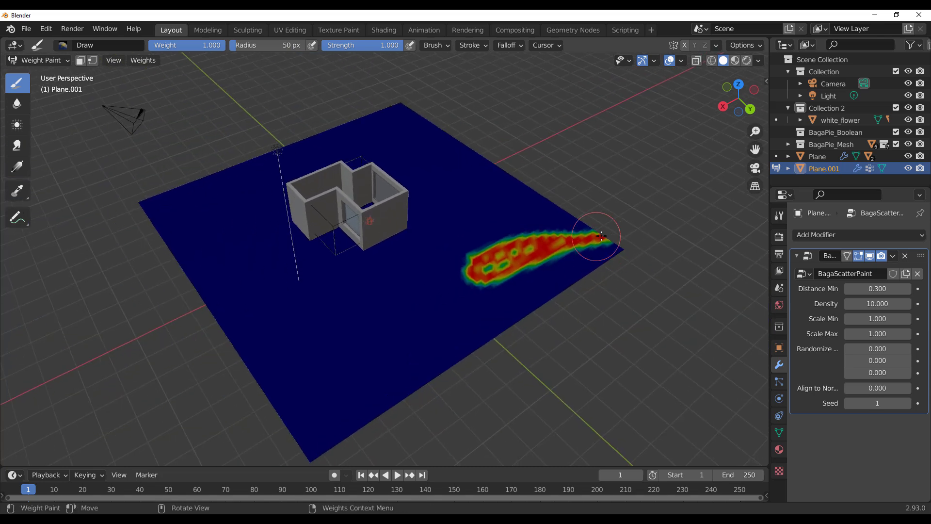
pyautogui.moveTo(591, 237)
pyautogui.mouseDown()
pyautogui.moveTo(392, 354)
pyautogui.moveTo(640, 225)
pyautogui.moveTo(452, 341)
pyautogui.moveTo(448, 323)
pyautogui.moveTo(364, 380)
pyautogui.moveTo(430, 348)
pyautogui.moveTo(320, 426)
pyautogui.moveTo(427, 369)
pyautogui.moveTo(339, 388)
pyautogui.moveTo(617, 169)
pyautogui.moveTo(466, 228)
pyautogui.moveTo(378, 330)
pyautogui.moveTo(286, 383)
pyautogui.moveTo(337, 366)
pyautogui.moveTo(362, 344)
pyautogui.mouseUp()
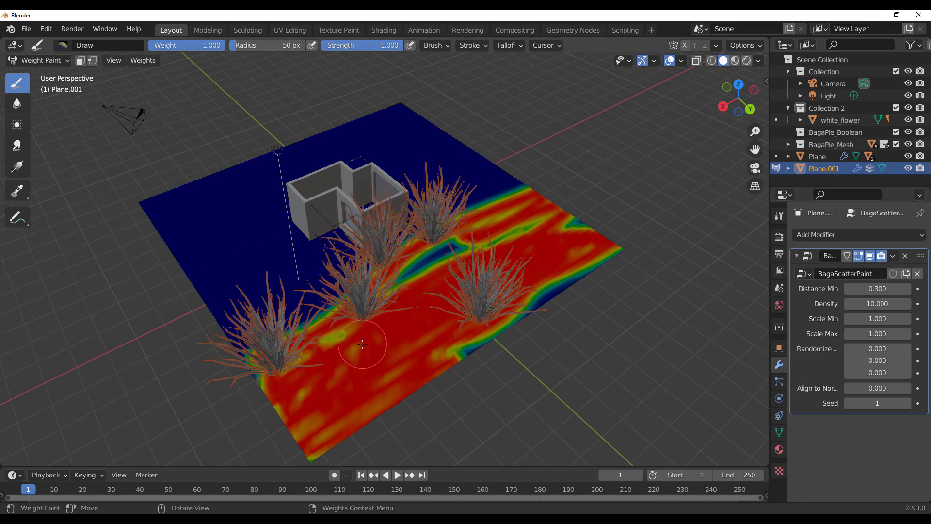
# Set the BagaScatterPaint modifier's minimum distance to 0.01 and its density to about 30
pyautogui.click(884, 289)
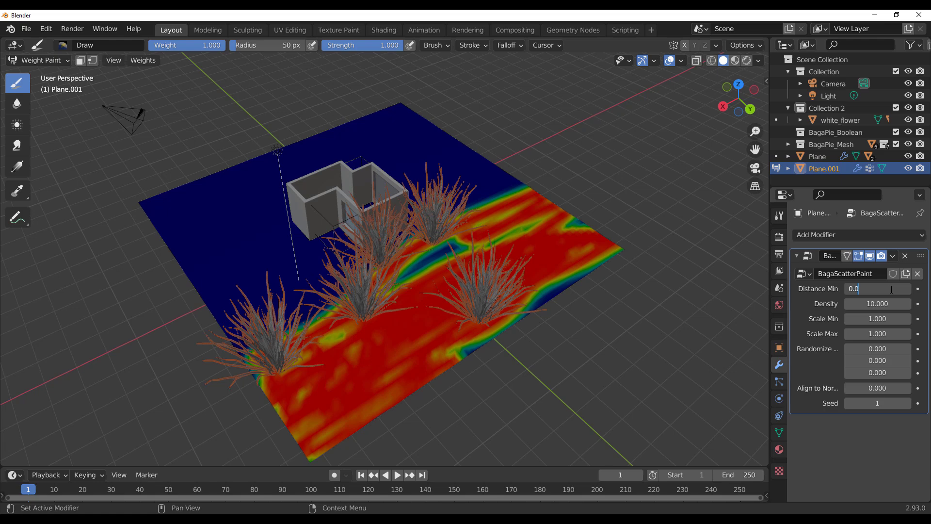
pyautogui.press('Return')
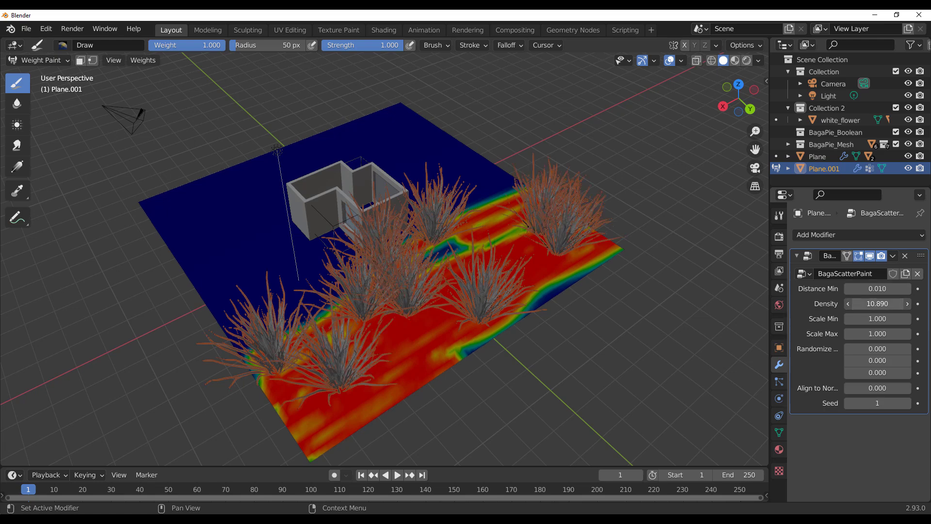
pyautogui.moveTo(878, 304); pyautogui.dragTo(907, 304)
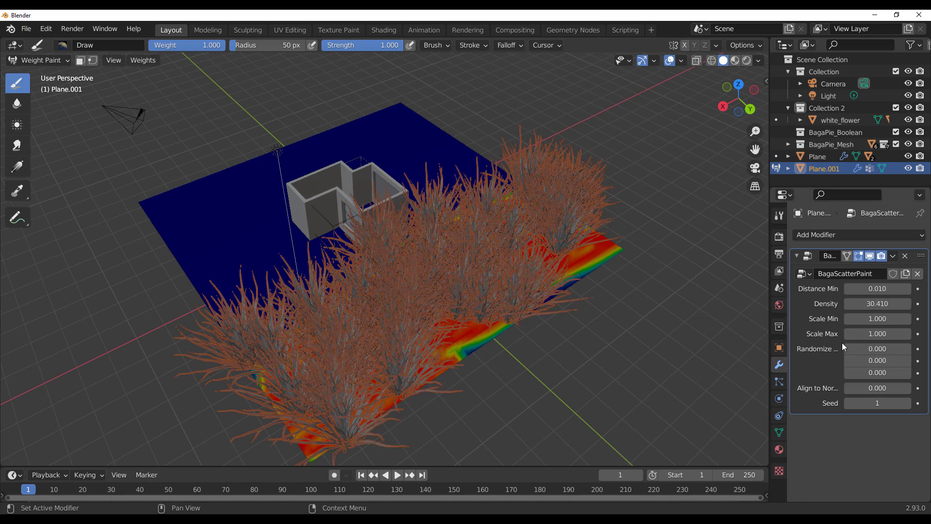
# Shrink the painted grass by setting the maximum scale to 0.1 and the minimum scale to 0.01
pyautogui.moveTo(883, 335); pyautogui.dragTo(863, 318)
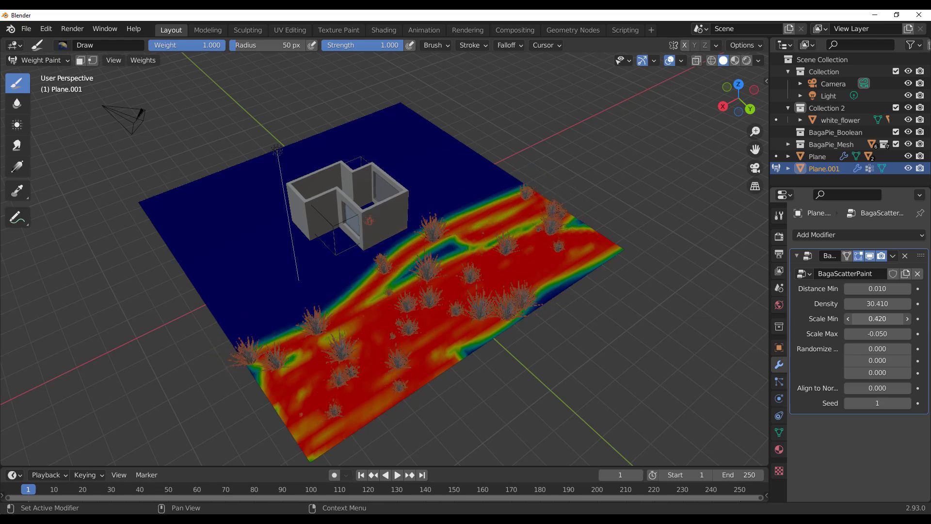
pyautogui.doubleClick(885, 334)
pyautogui.press('Return')
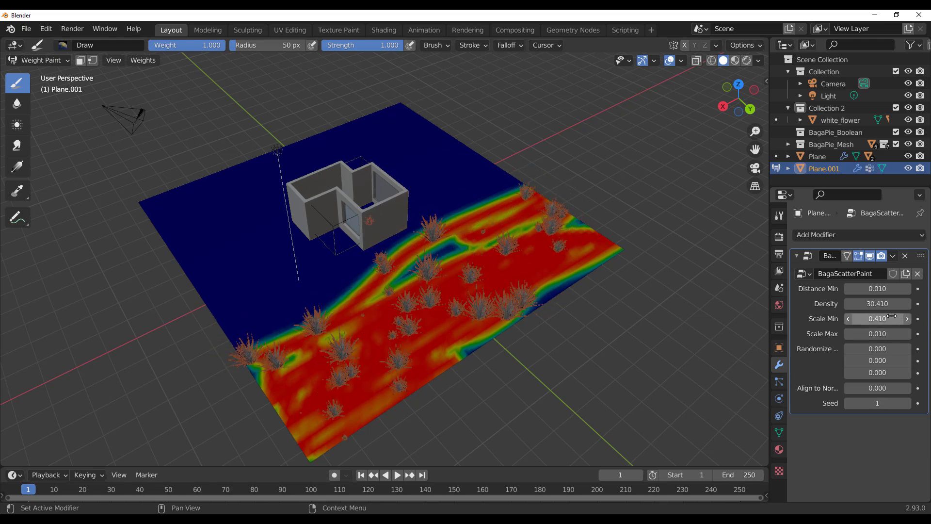
pyautogui.click(885, 319)
pyautogui.doubleClick(891, 335)
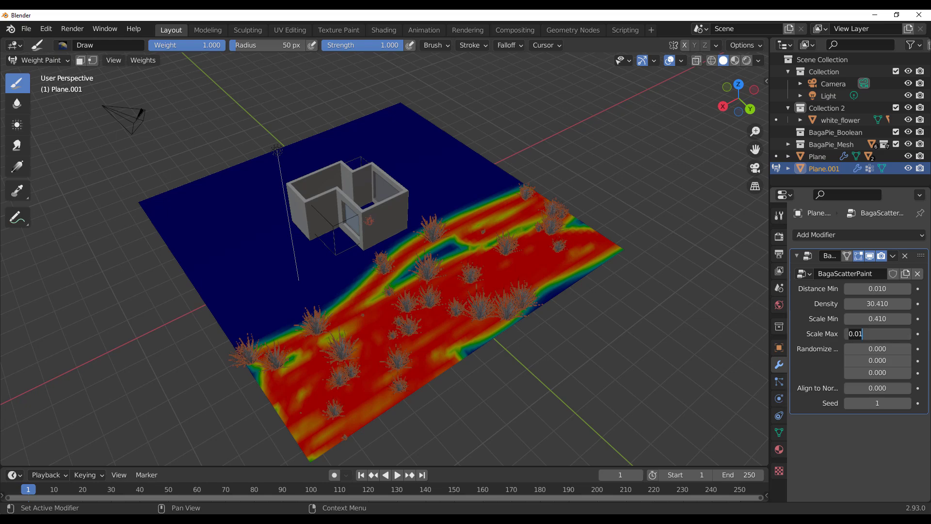
pyautogui.press('Return')
pyautogui.click(887, 318)
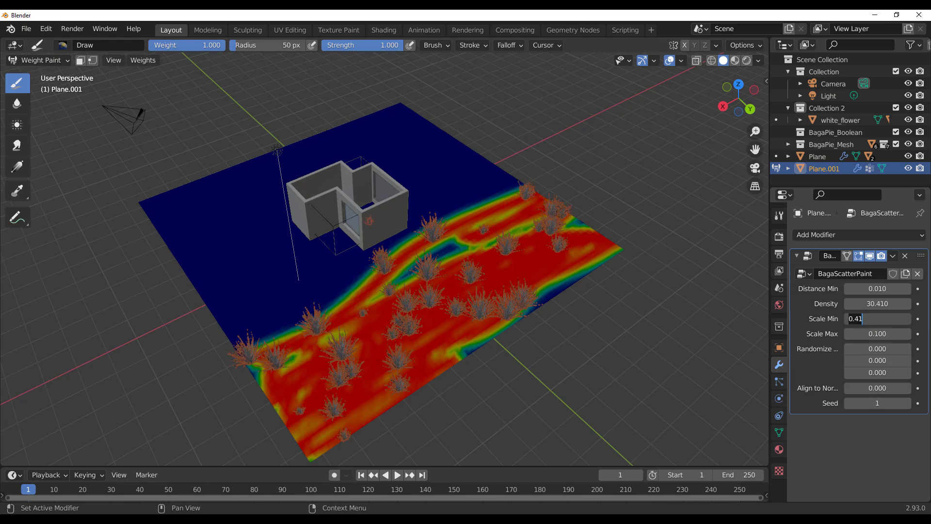
pyautogui.write('1')
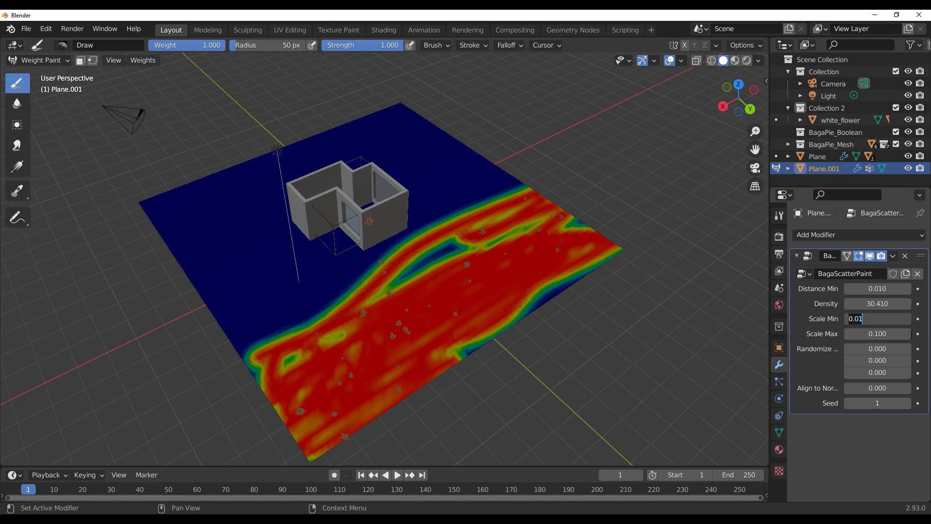
pyautogui.press('Return')
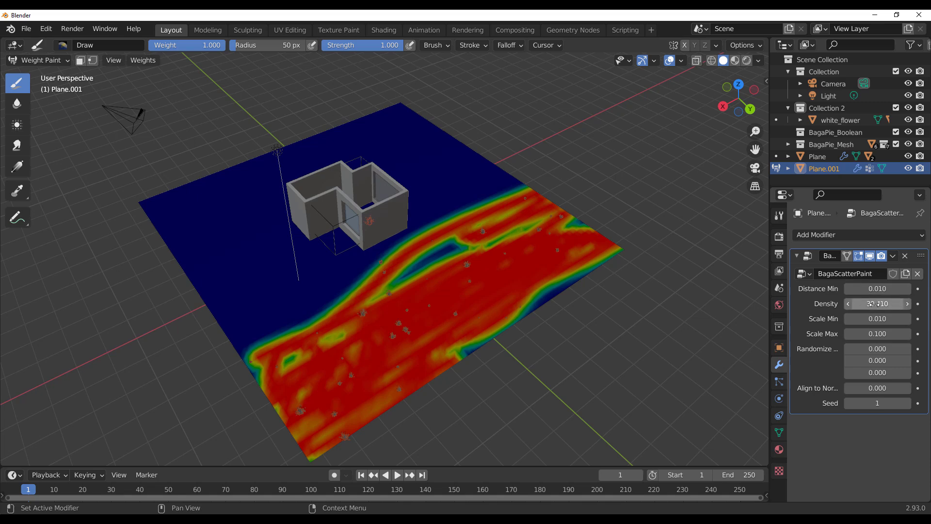
# Raise the painted grass scatter's density to about 200.8 and lower its minimum distance to 0
pyautogui.moveTo(873, 305)
pyautogui.mouseDown()
pyautogui.moveTo(912, 304)
pyautogui.moveTo(895, 288)
pyautogui.moveTo(873, 288)
pyautogui.mouseUp()
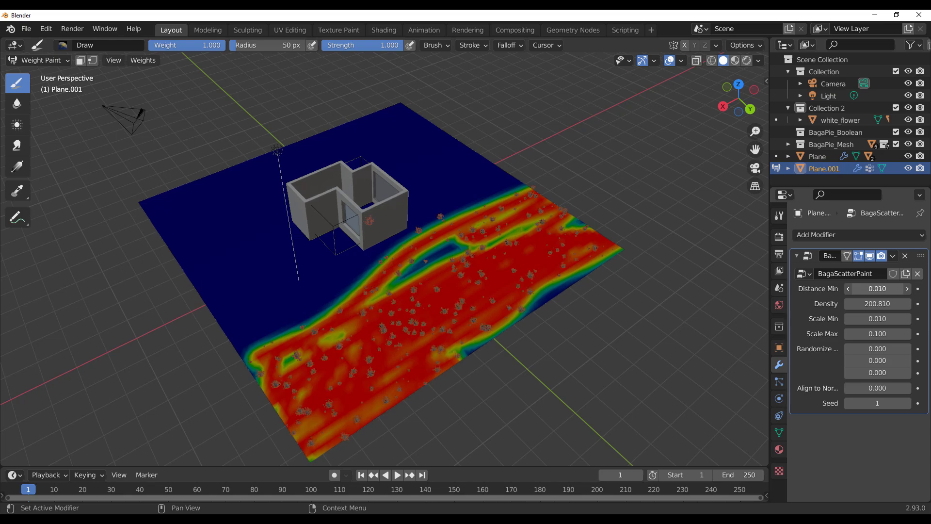
pyautogui.moveTo(236, 379); pyautogui.dragTo(325, 359, button='middle')
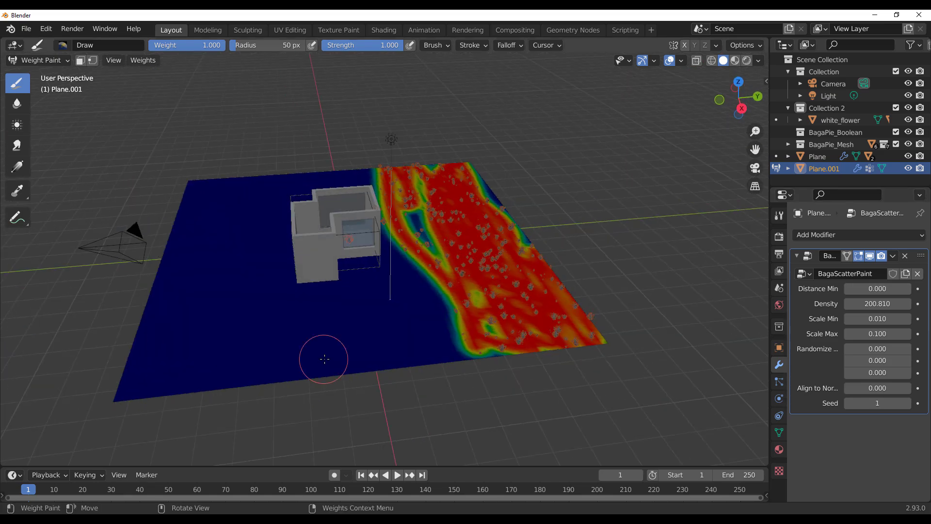
# Paint full weight across the ground plane's near edge and raise the painted grass density to 2003.24
pyautogui.moveTo(489, 341); pyautogui.dragTo(94, 374)
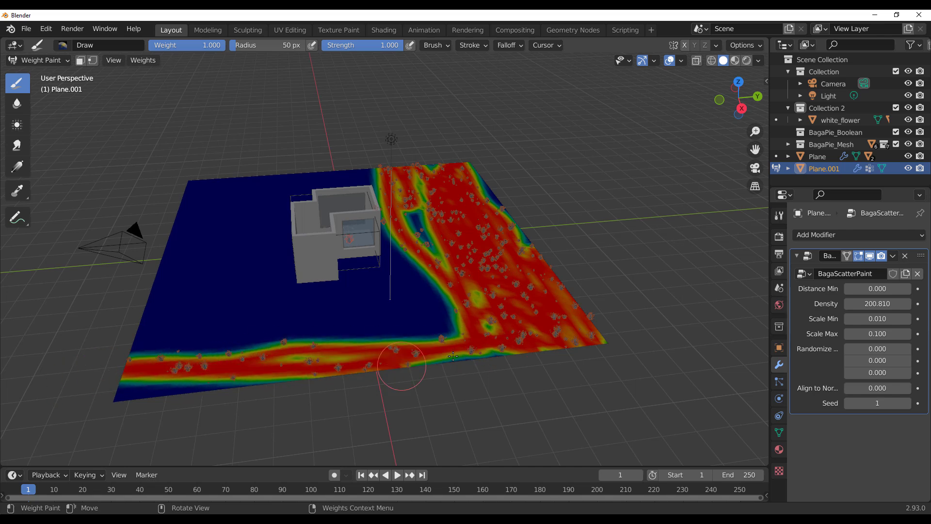
pyautogui.moveTo(247, 404)
pyautogui.mouseDown()
pyautogui.moveTo(235, 374)
pyautogui.moveTo(343, 333)
pyautogui.moveTo(453, 351)
pyautogui.moveTo(519, 341)
pyautogui.moveTo(376, 375)
pyautogui.moveTo(418, 315)
pyautogui.moveTo(116, 381)
pyautogui.moveTo(133, 397)
pyautogui.moveTo(149, 360)
pyautogui.moveTo(435, 297)
pyautogui.moveTo(485, 310)
pyautogui.moveTo(172, 341)
pyautogui.moveTo(185, 345)
pyautogui.mouseUp()
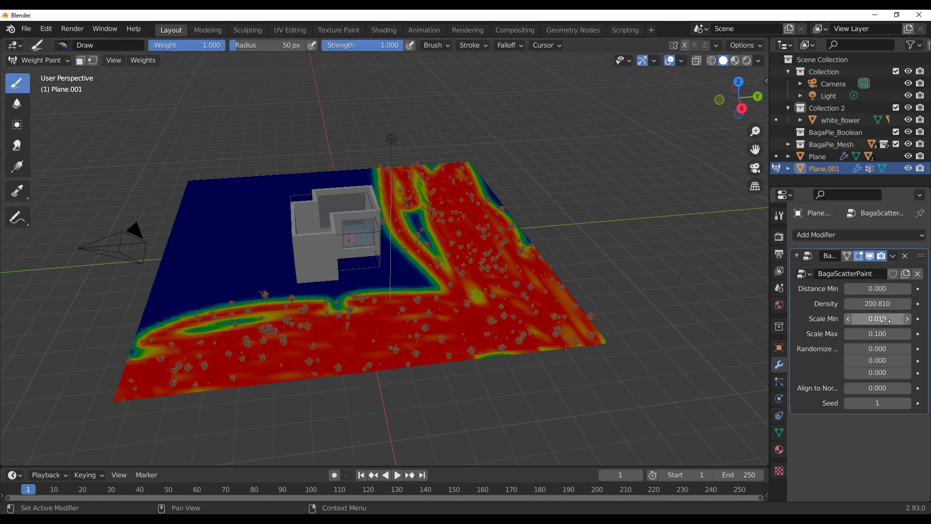
pyautogui.moveTo(854, 305); pyautogui.dragTo(864, 307)
pyautogui.click(864, 306)
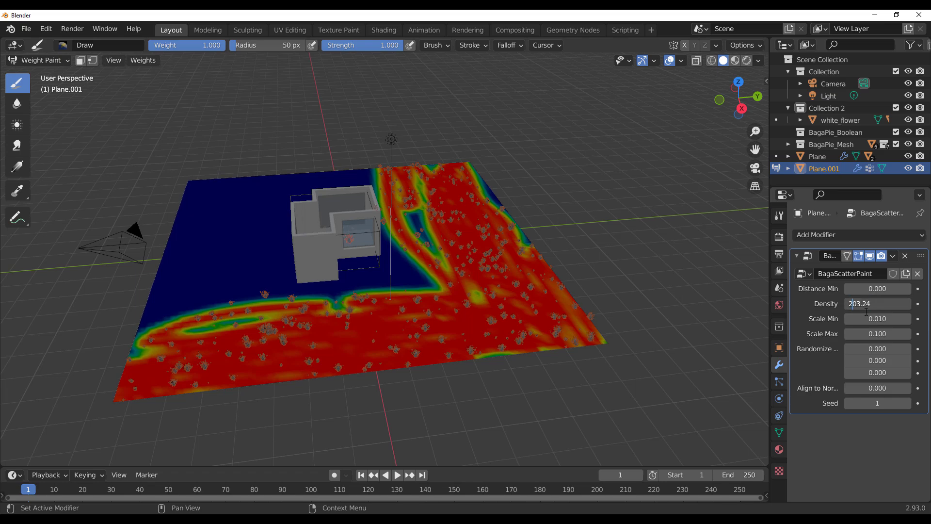
pyautogui.write('0')
pyautogui.press('Return')
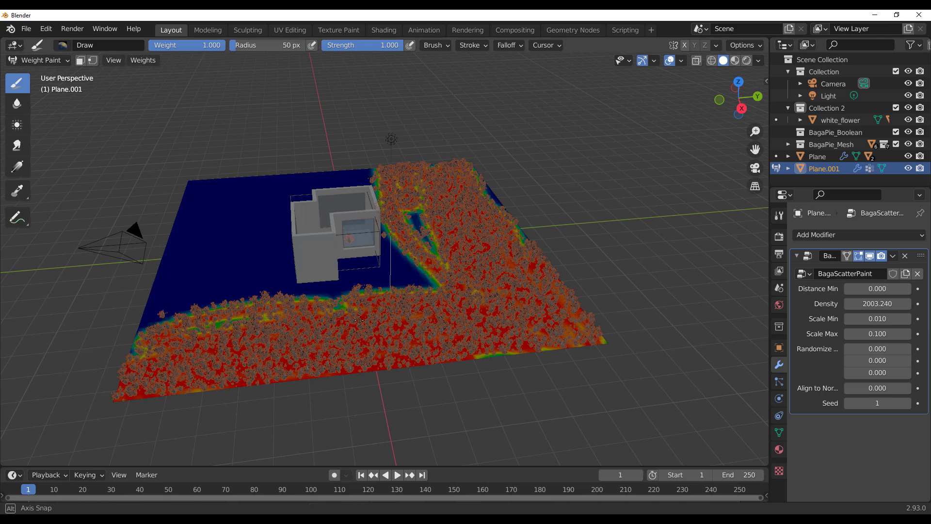
# Return the ground plane from Weight Paint to Object Mode and view the painted grass around the building
pyautogui.moveTo(349, 321)
pyautogui.mouseDown(button='middle')
pyautogui.moveTo(514, 320)
pyautogui.moveTo(472, 316)
pyautogui.moveTo(571, 275)
pyautogui.mouseUp(button='middle')
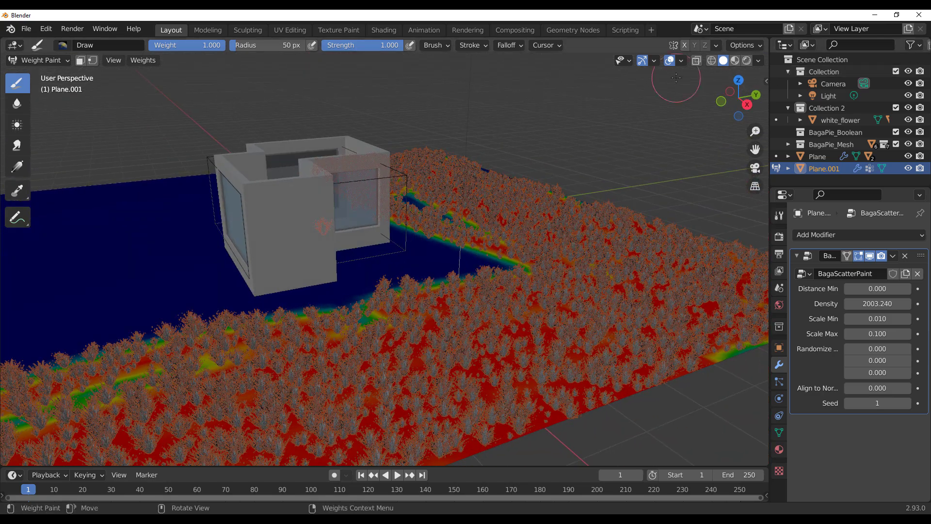
pyautogui.hotkey('ctrl', 'Tab')
pyautogui.moveTo(318, 193); pyautogui.dragTo(621, 115, button='middle')
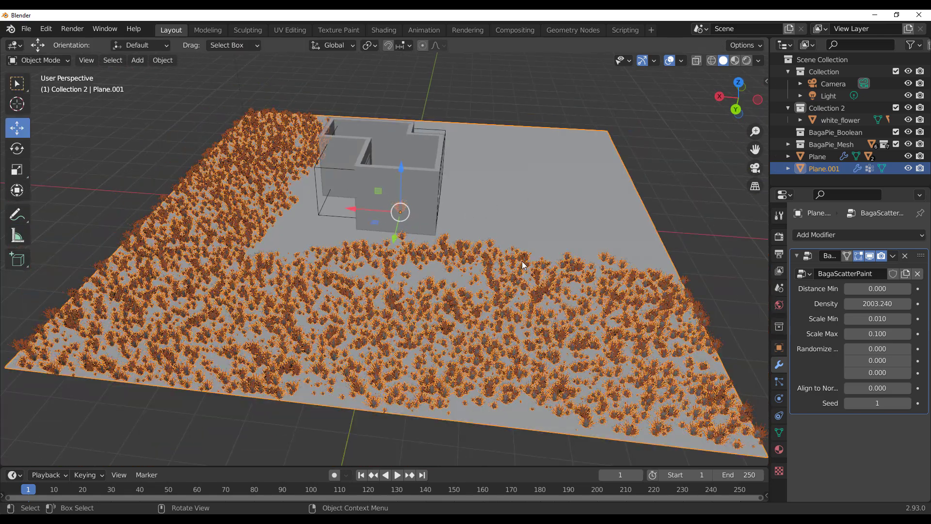
pyautogui.moveTo(695, 171); pyautogui.dragTo(743, 252)
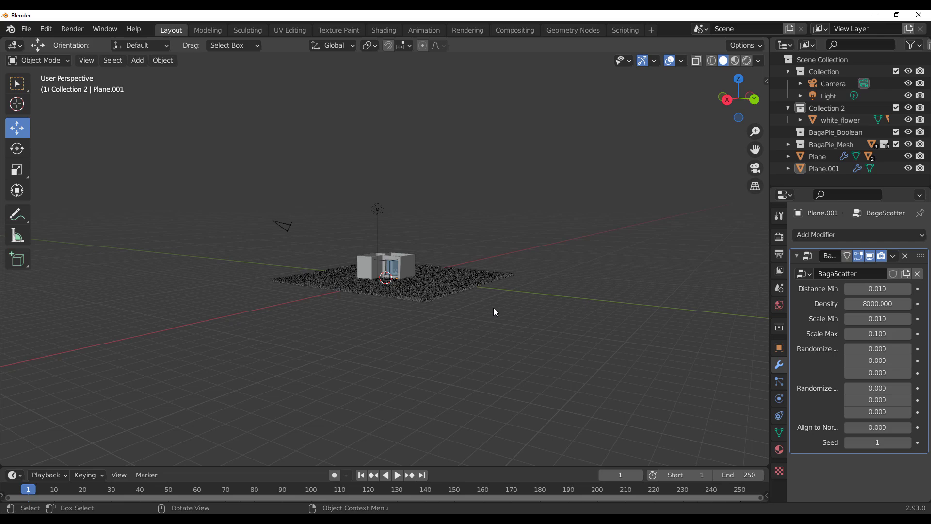
# Set the BagaScatter modifier's minimum distance to 0.1 to thin out the grass on the ground plane
pyautogui.scroll(5, 493, 307)
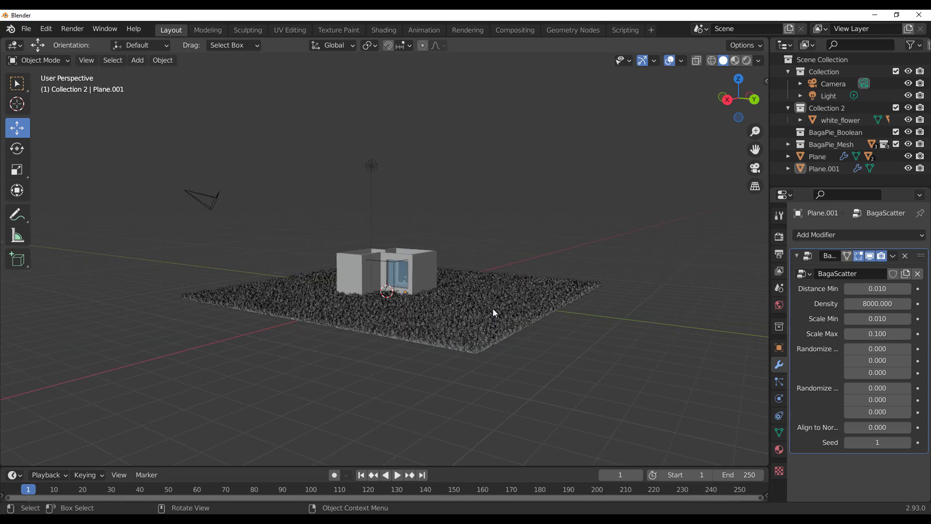
pyautogui.moveTo(492, 326); pyautogui.dragTo(828, 302, button='middle')
pyautogui.click(879, 290)
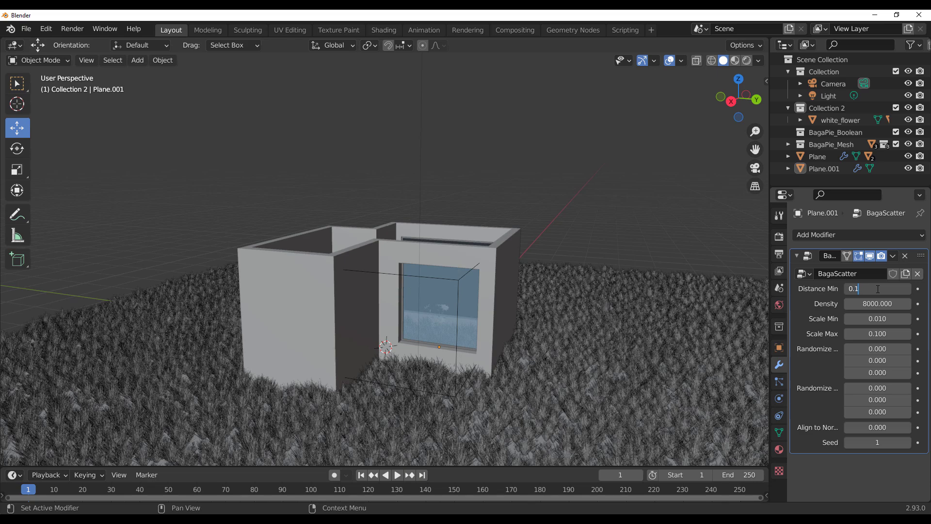
pyautogui.press('Return')
pyautogui.scroll(-3, 604, 253)
pyautogui.moveTo(555, 296); pyautogui.dragTo(475, 332, button='middle')
pyautogui.scroll(-6, 526, 287)
# Place the 3D cursor in the empty area beside the ground plane and add a 2 m cube there
pyautogui.keyDown('shift'); pyautogui.rightClick(577, 263); pyautogui.keyUp('shift')
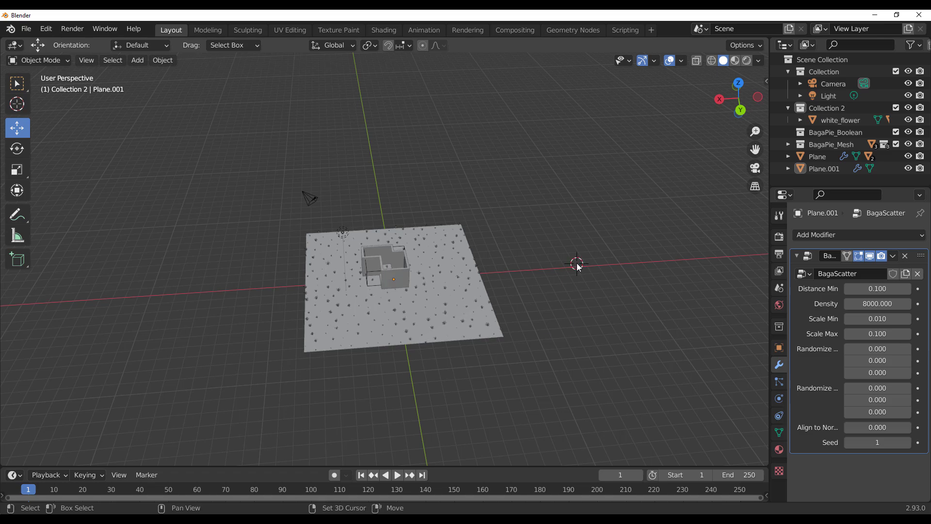
pyautogui.hotkey('shift', 'a')
pyautogui.moveTo(582, 267)
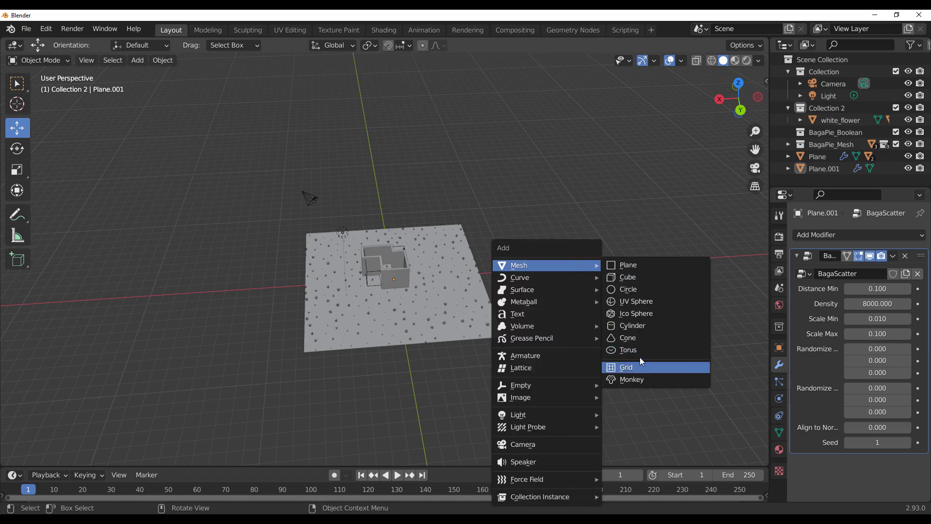
pyautogui.click(636, 277)
pyautogui.moveTo(635, 293); pyautogui.dragTo(411, 293, button='middle')
pyautogui.moveTo(518, 361); pyautogui.dragTo(481, 396, button='middle')
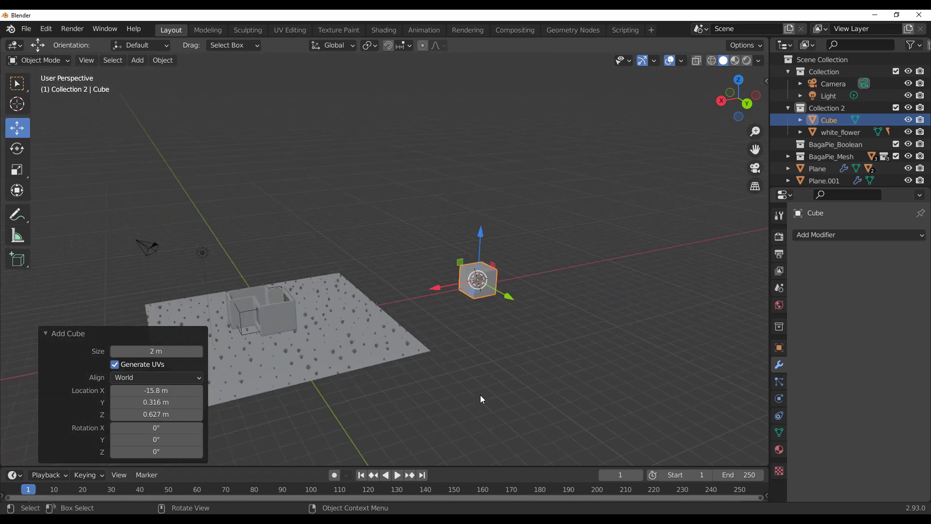
# Scale the cube down to about 0.328 and place a duplicate about 1.1 m away along Y
pyautogui.press('s')
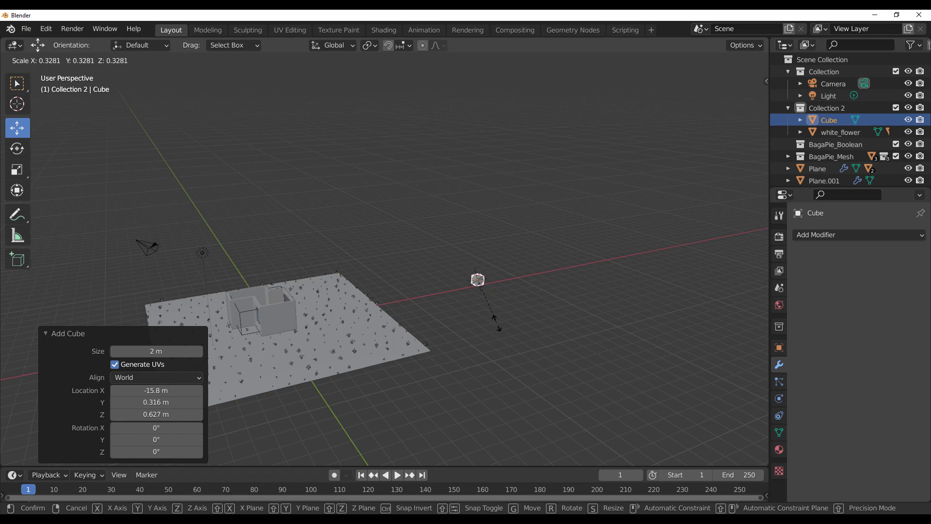
pyautogui.click(498, 325)
pyautogui.scroll(3, 499, 286)
pyautogui.moveTo(554, 344); pyautogui.dragTo(610, 322, button='middle')
pyautogui.scroll(4, 483, 322)
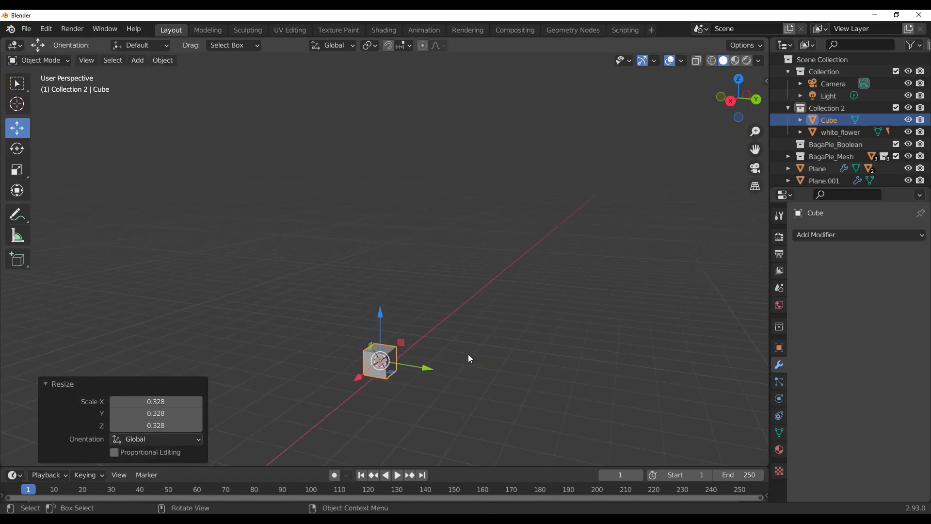
pyautogui.hotkey('shift', 'd')
pyautogui.click(513, 358)
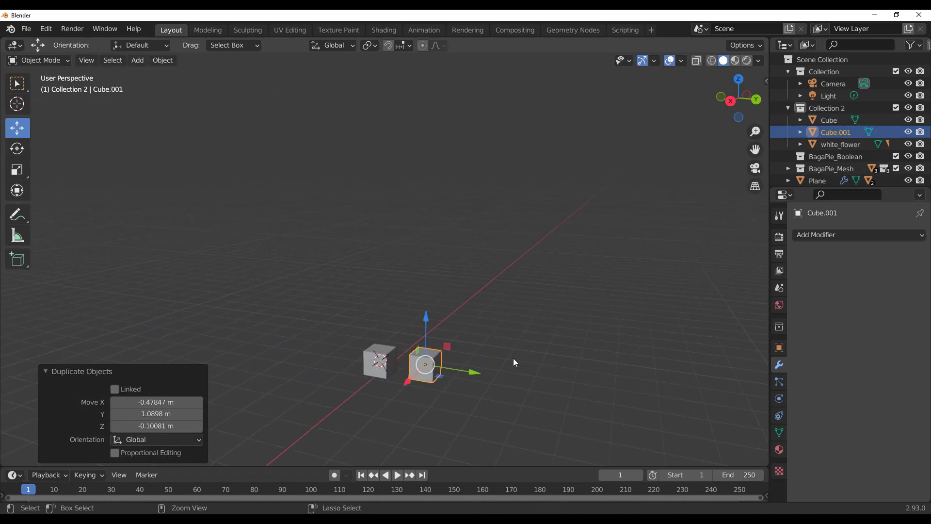
# Bevel the duplicate cube's edges with four segments and a width of about 0.637 m, and shrink its mesh slightly
pyautogui.press('Tab')
pyautogui.hotkey('ctrl', 'b')
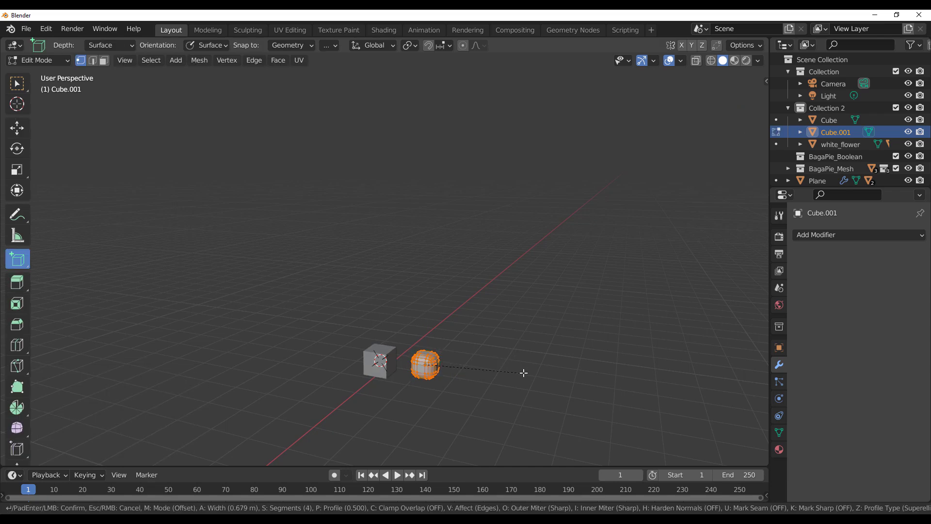
pyautogui.click(523, 373)
pyautogui.press('s')
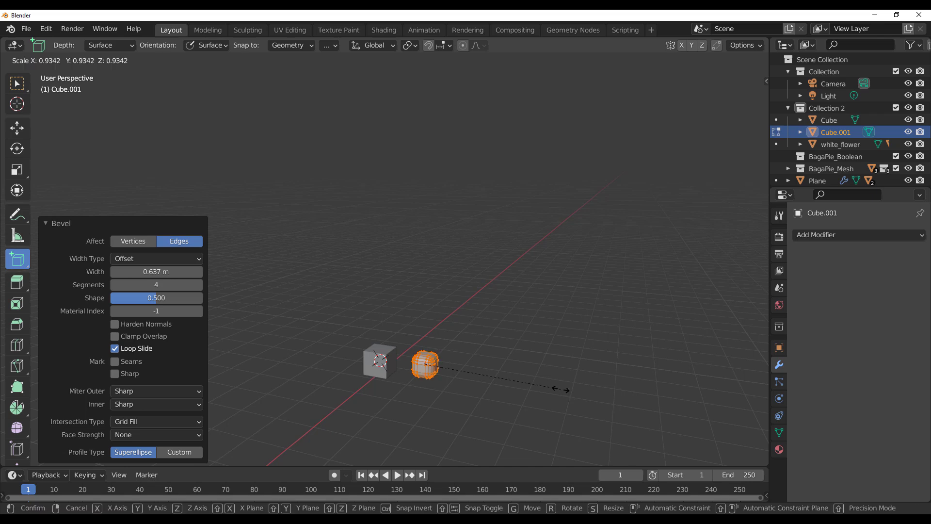
pyautogui.click(480, 383)
pyautogui.press('Tab')
pyautogui.click(522, 254)
# Apply Shade Smooth to the beveled cube
pyautogui.scroll(1, 464, 383)
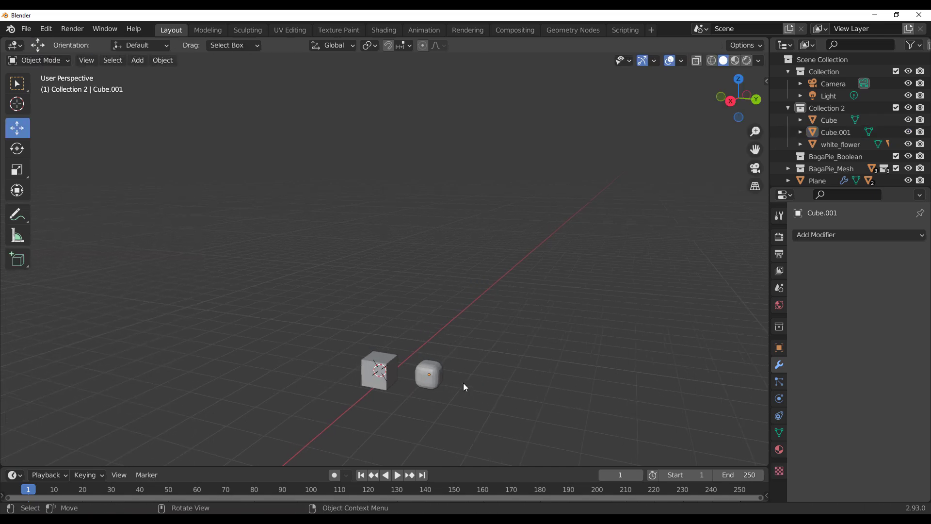
pyautogui.keyDown('shift'); pyautogui.moveTo(534, 295); pyautogui.dragTo(538, 287, button='middle'); pyautogui.keyUp('shift')
pyautogui.click(441, 366)
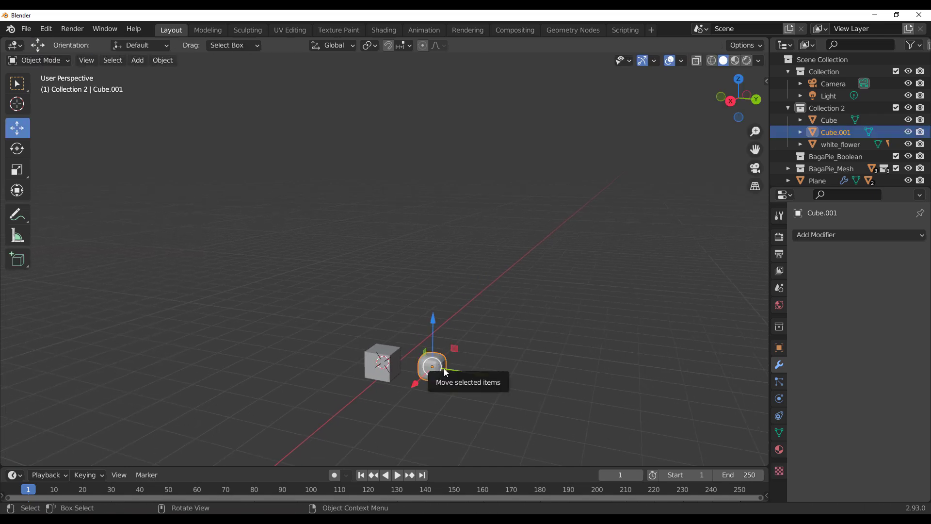
pyautogui.press('KP_Decimal')
pyautogui.scroll(-3, 458, 371)
pyautogui.rightClick(421, 208)
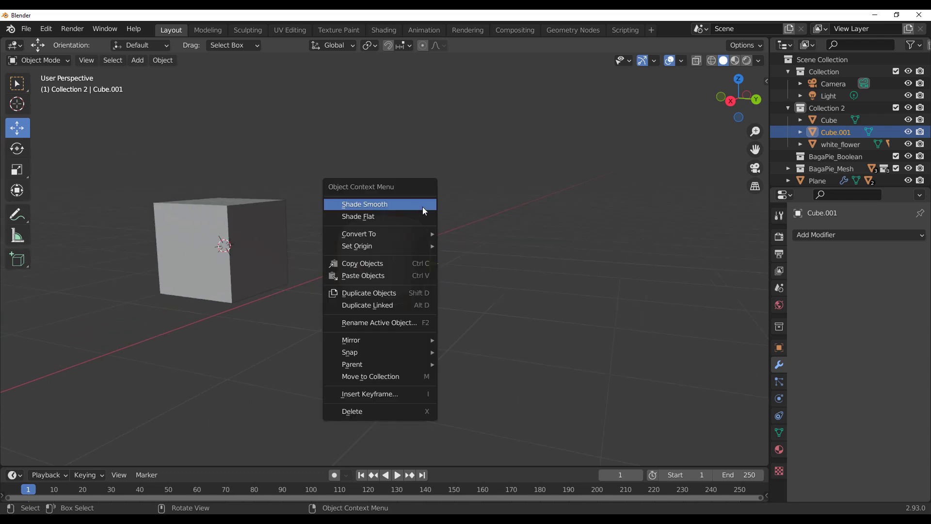
pyautogui.click(410, 205)
pyautogui.scroll(-2, 476, 298)
pyautogui.keyDown('shift'); pyautogui.moveTo(418, 334); pyautogui.dragTo(525, 362, button='middle'); pyautogui.keyUp('shift')
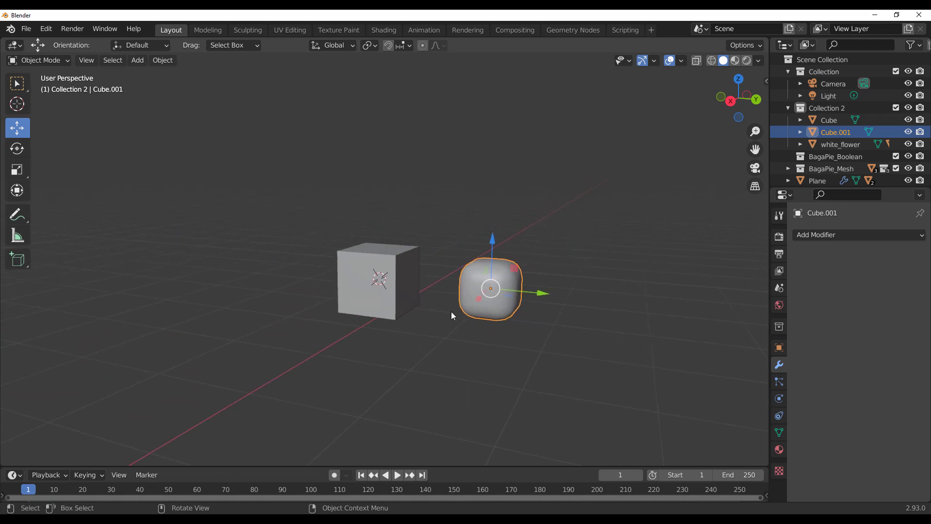
# Create a BagaPie Array from the sharp cube and the rounded cube together
pyautogui.keyDown('shift'); pyautogui.click(399, 263); pyautogui.keyUp('shift')
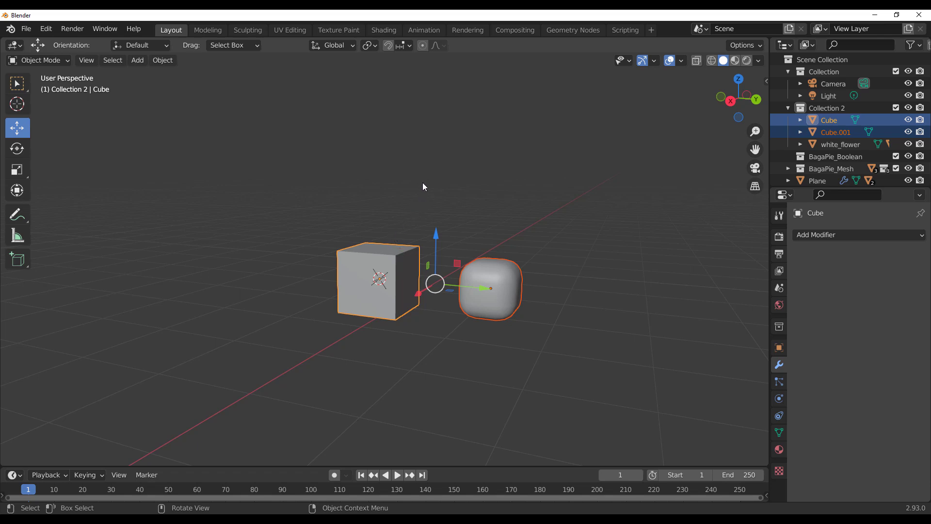
pyautogui.press('j')
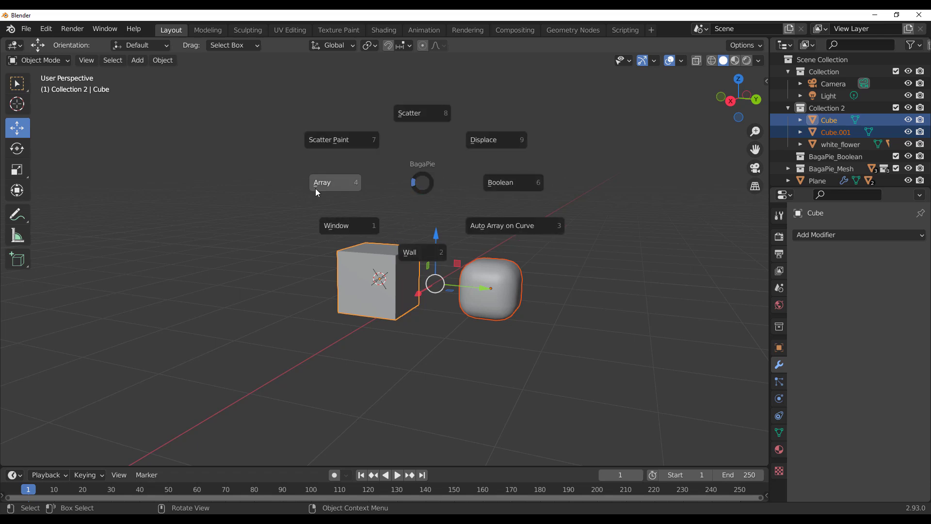
pyautogui.click(344, 186)
pyautogui.scroll(-7, 456, 214)
pyautogui.moveTo(412, 272); pyautogui.dragTo(581, 299, button='middle')
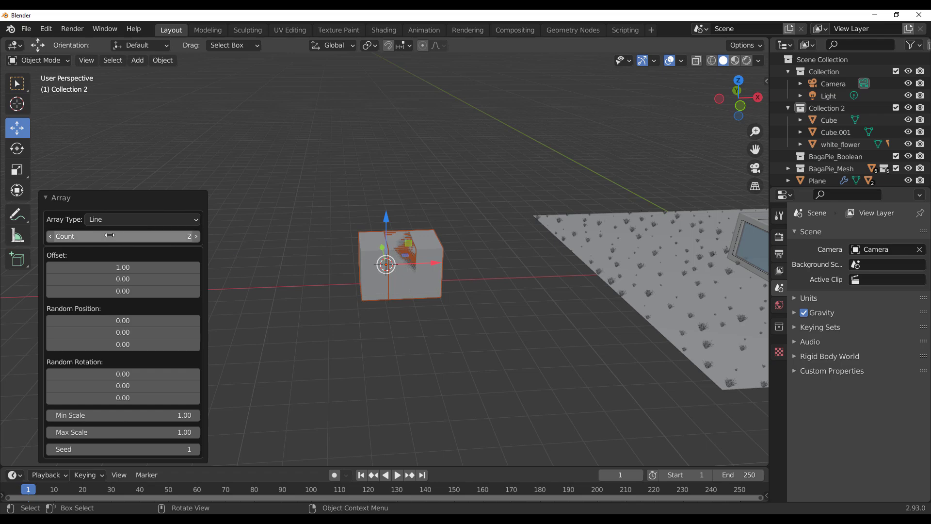
# Try different counts on the line array, ending with a count of 28
pyautogui.moveTo(96, 235); pyautogui.dragTo(176, 250)
pyautogui.scroll(-6, 214, 257)
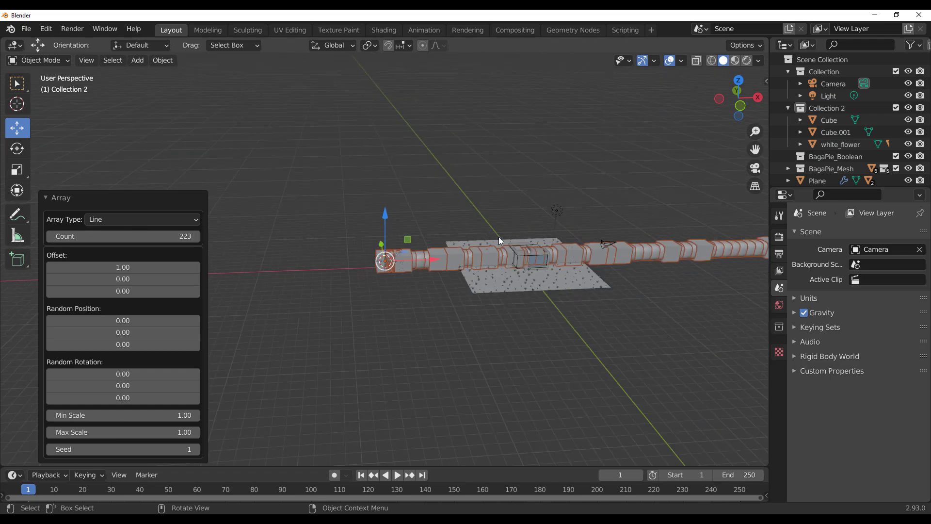
pyautogui.moveTo(148, 236); pyautogui.dragTo(140, 234)
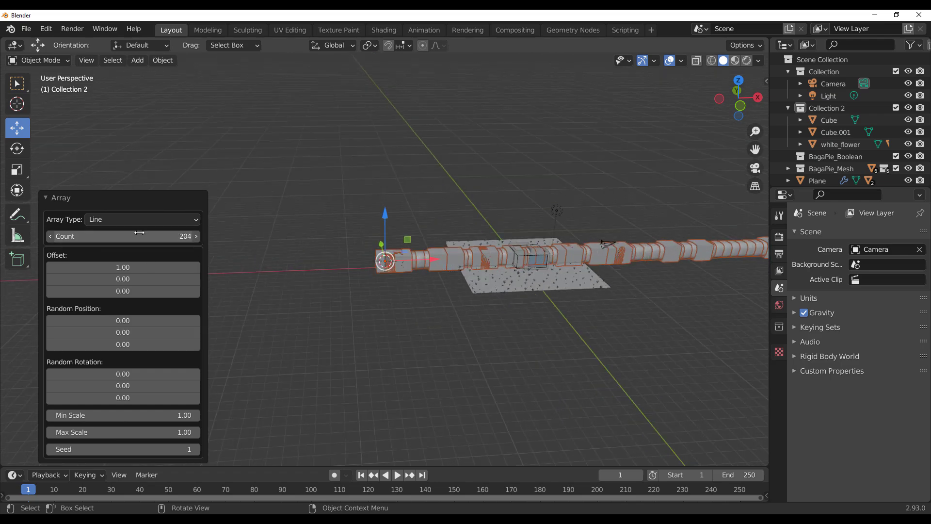
pyautogui.moveTo(53, 233); pyautogui.dragTo(121, 233)
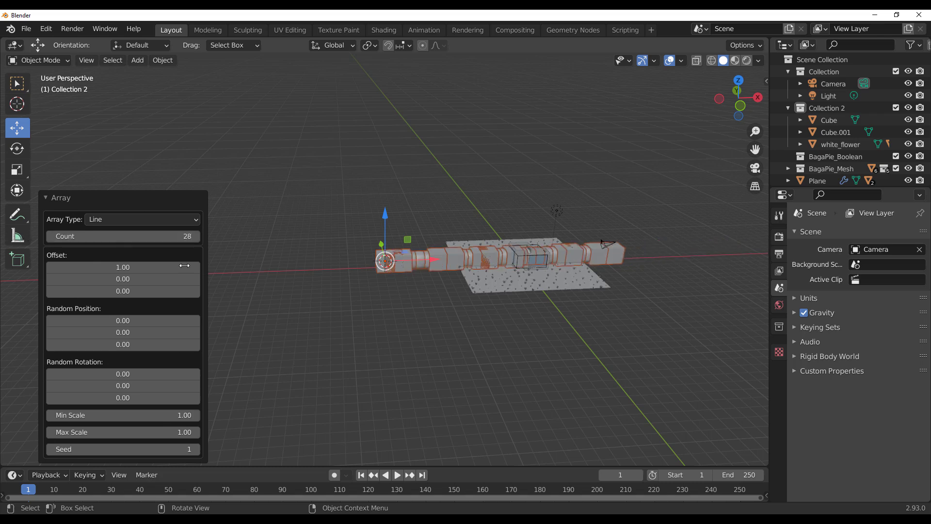
# Try the Grid array type, and change the array type to Circle
pyautogui.click(132, 219)
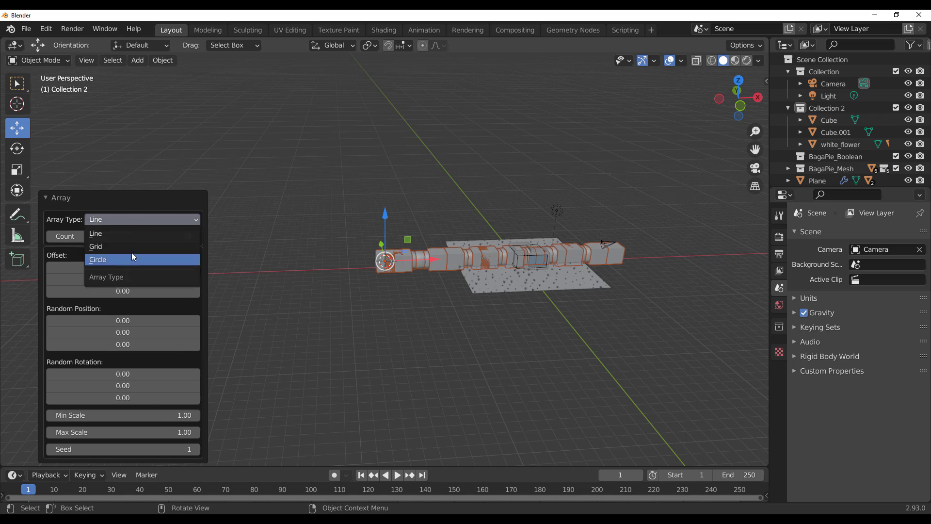
pyautogui.click(132, 246)
pyautogui.click(138, 221)
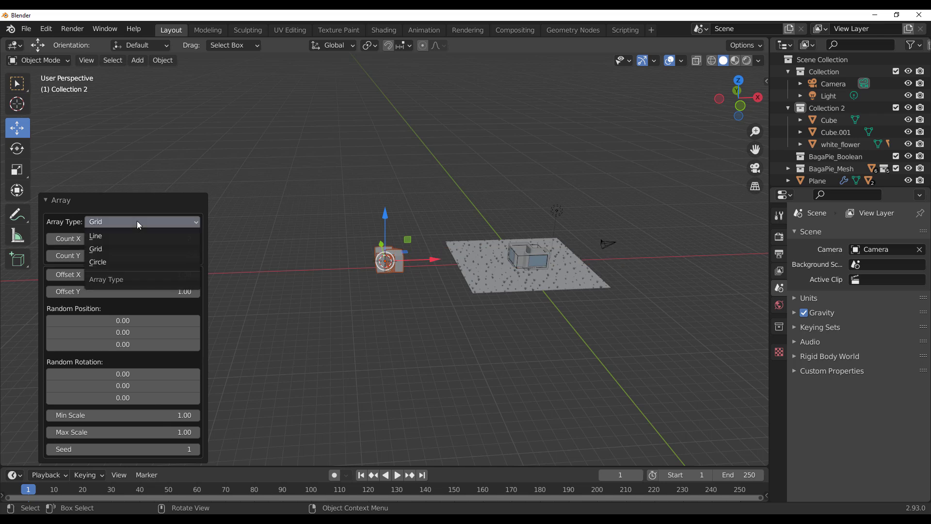
pyautogui.click(135, 263)
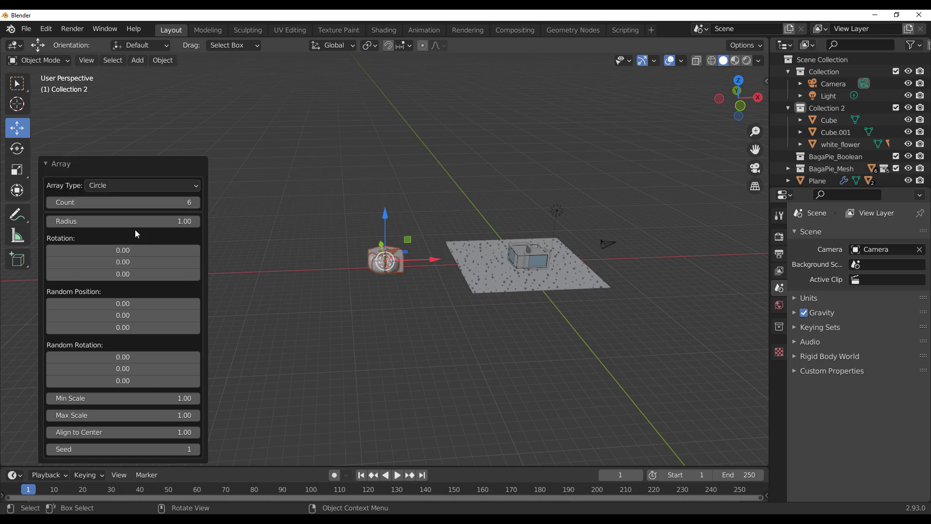
# Widen the circle array to a radius of about 20.98 and set its count to 69
pyautogui.moveTo(97, 222); pyautogui.dragTo(452, 232)
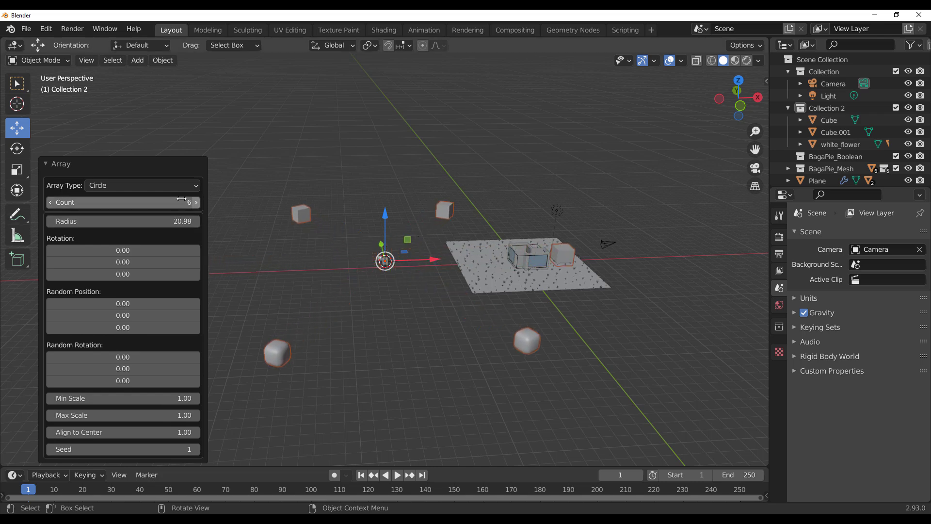
pyautogui.moveTo(112, 200); pyautogui.dragTo(149, 204)
pyautogui.moveTo(426, 250); pyautogui.dragTo(462, 258, button='middle')
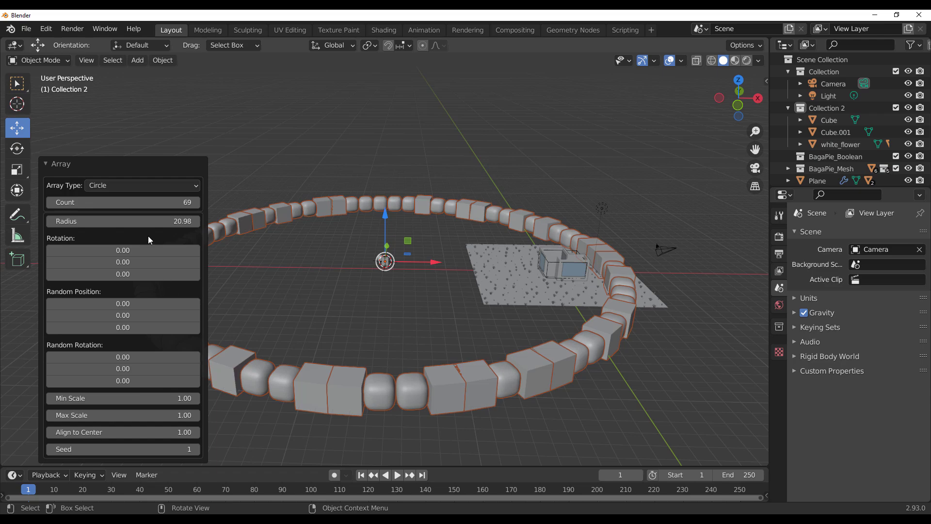
# Reduce the circle array's radius to about 6.46 and its count to 18
pyautogui.moveTo(156, 221); pyautogui.dragTo(825, 238)
pyautogui.moveTo(151, 202); pyautogui.dragTo(126, 202)
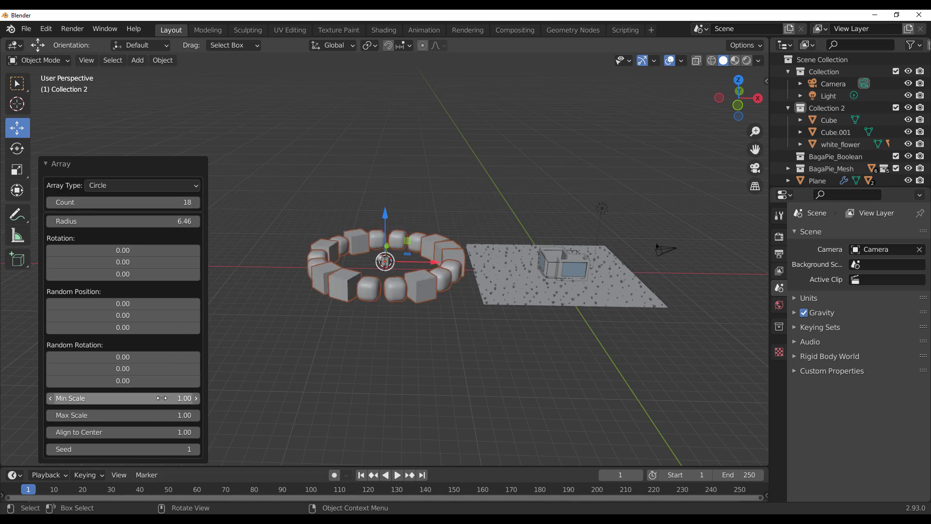
# Set the circle array's minimum scale to 0.37 and maximum scale to 0.22, and raise its count to 66
pyautogui.moveTo(162, 397); pyautogui.dragTo(118, 414)
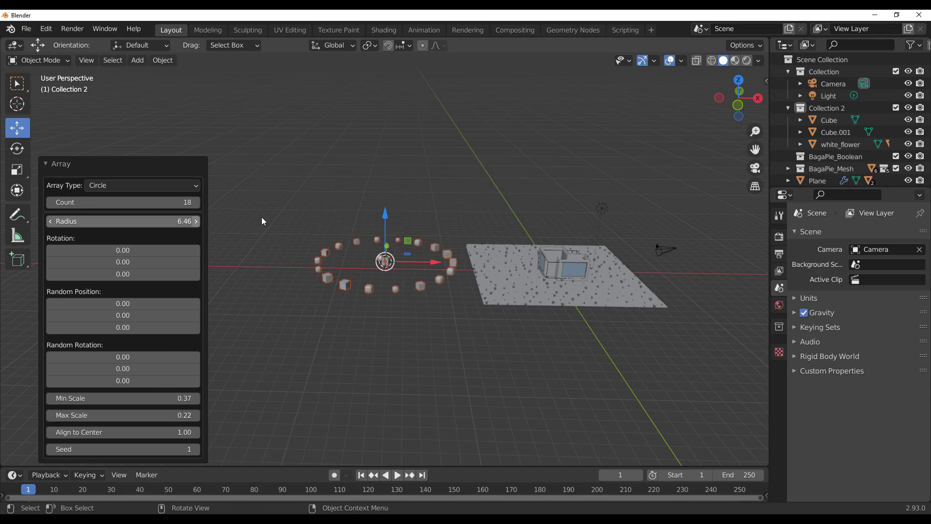
pyautogui.scroll(5, 408, 215)
pyautogui.moveTo(122, 203)
pyautogui.mouseDown()
pyautogui.moveTo(133, 204)
pyautogui.moveTo(117, 206)
pyautogui.mouseUp()
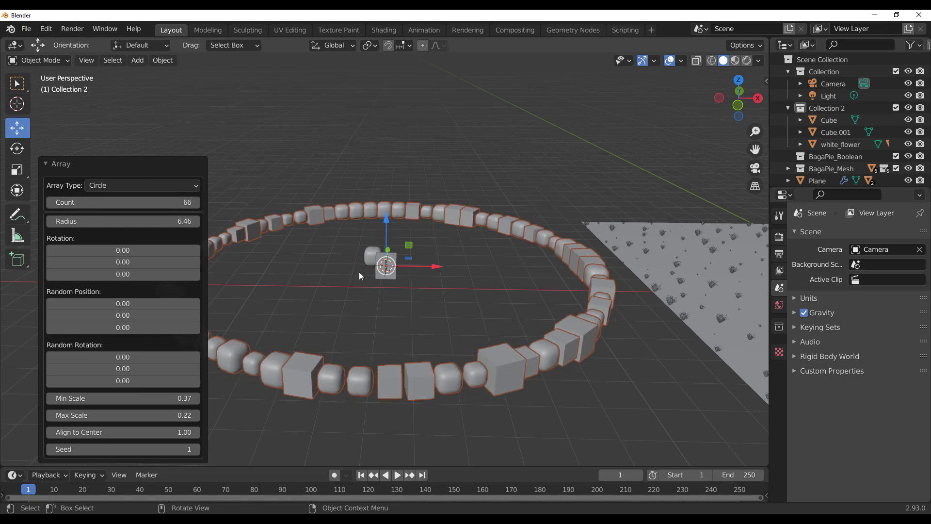
# Select the circle array of cubes and move it about 15.88 m along X so it surrounds the walled building
pyautogui.moveTo(631, 213); pyautogui.dragTo(433, 357, button='middle')
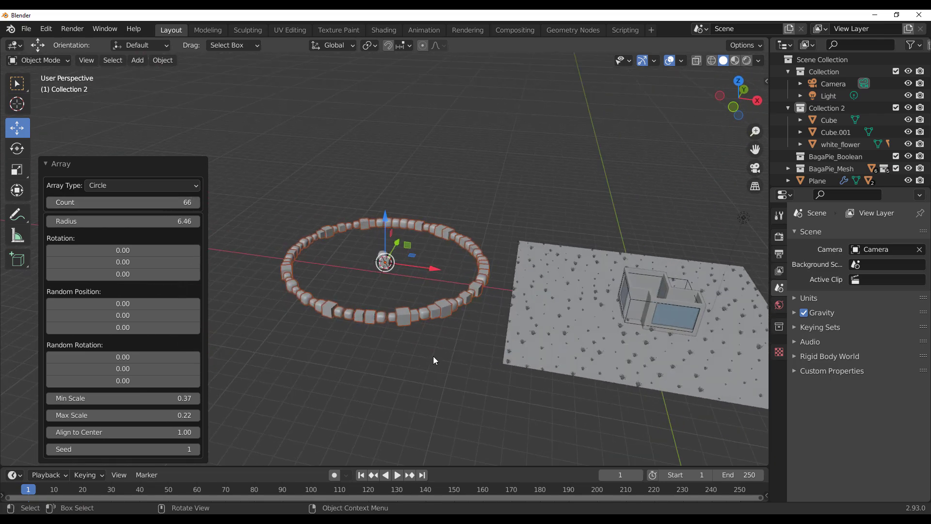
pyautogui.click(446, 418)
pyautogui.click(427, 316)
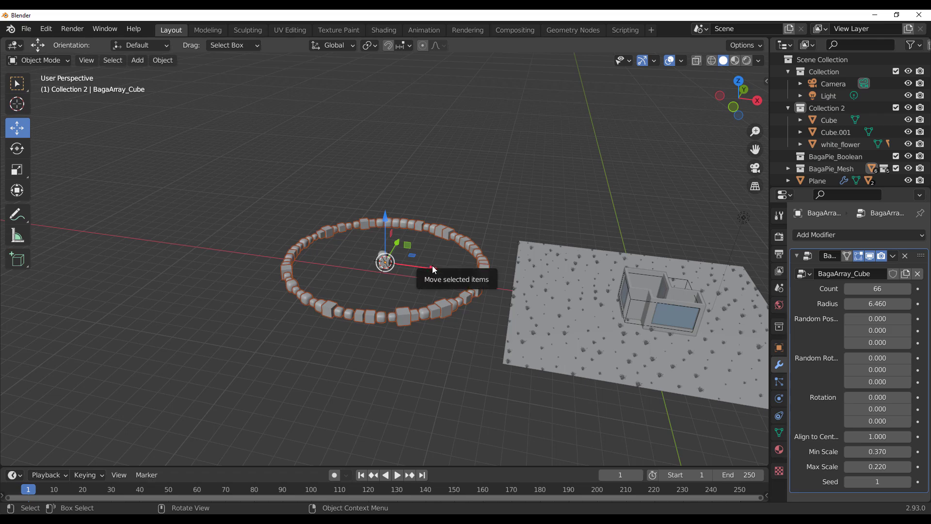
pyautogui.moveTo(439, 271); pyautogui.dragTo(689, 315)
pyautogui.scroll(-3, 682, 336)
# Lower the circle array about 0.34 m along Z towards the grass-covered plane
pyautogui.moveTo(682, 337); pyautogui.dragTo(493, 304, button='middle')
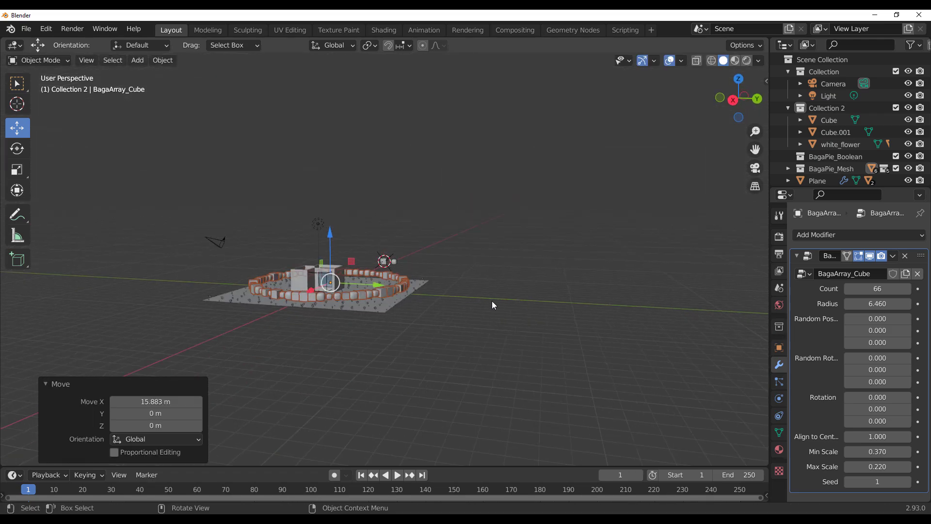
pyautogui.scroll(4, 368, 335)
pyautogui.keyDown('shift'); pyautogui.moveTo(388, 326); pyautogui.dragTo(514, 251, button='middle'); pyautogui.keyUp('shift')
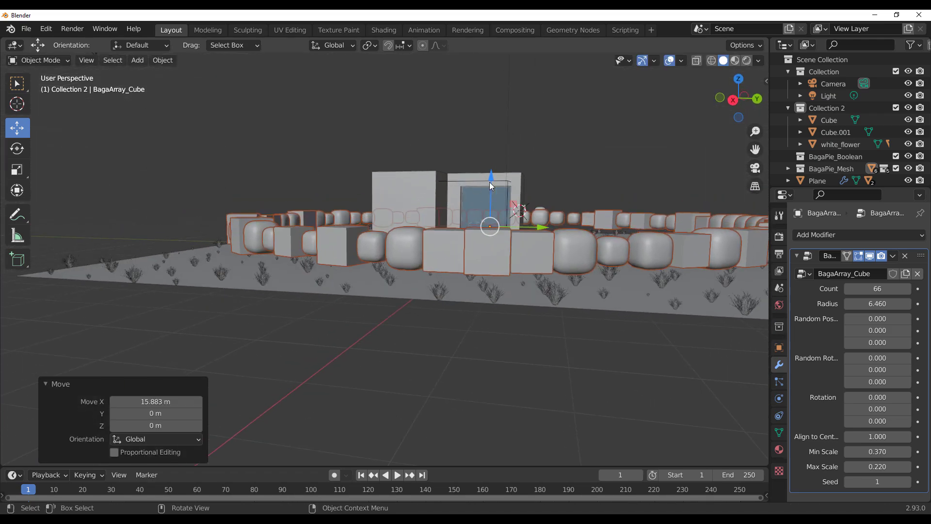
pyautogui.moveTo(491, 190); pyautogui.dragTo(493, 199)
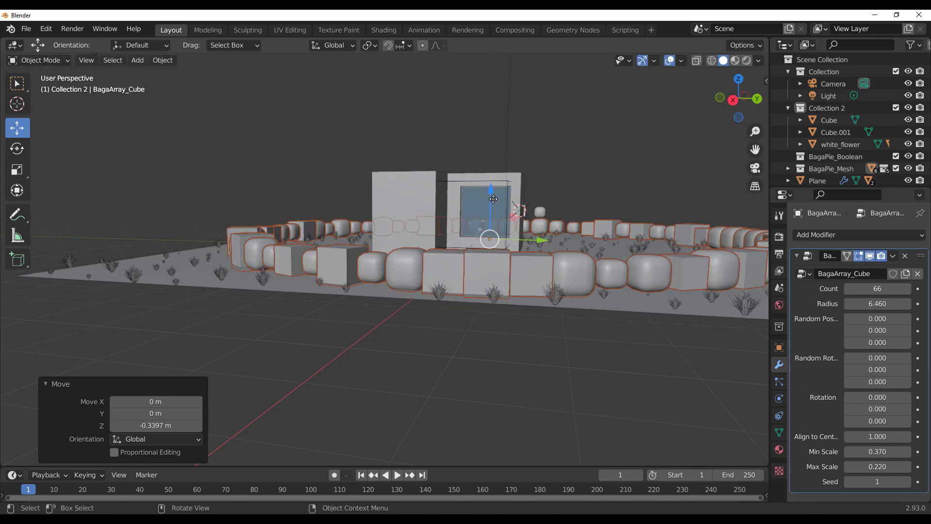
# Examine the ring of cubes around the building on the scattered plane from several angles and distances
pyautogui.scroll(-3, 519, 226)
pyautogui.moveTo(519, 227); pyautogui.dragTo(505, 270, button='middle')
pyautogui.scroll(4, 598, 290)
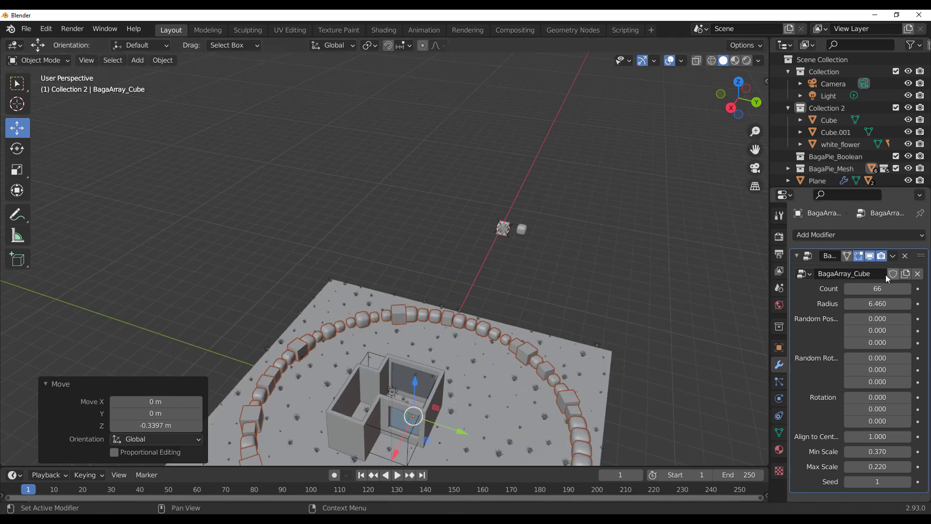
pyautogui.scroll(-3, 568, 307)
pyautogui.moveTo(568, 308); pyautogui.dragTo(590, 283, button='middle')
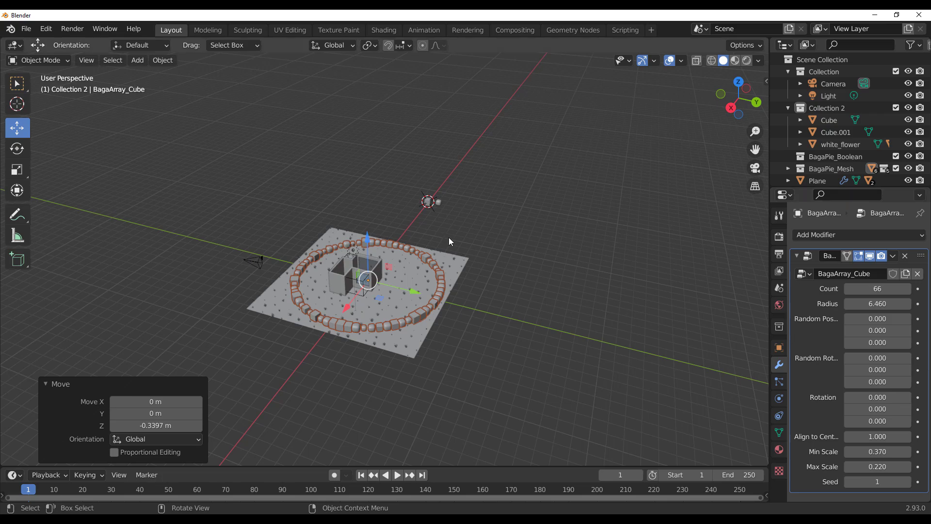
pyautogui.scroll(6, 450, 237)
pyautogui.keyDown('shift'); pyautogui.moveTo(479, 266); pyautogui.dragTo(441, 310, button='middle'); pyautogui.keyUp('shift')
pyautogui.scroll(-6, 421, 313)
pyautogui.moveTo(389, 242); pyautogui.dragTo(411, 233, button='middle')
pyautogui.scroll(4, 411, 233)
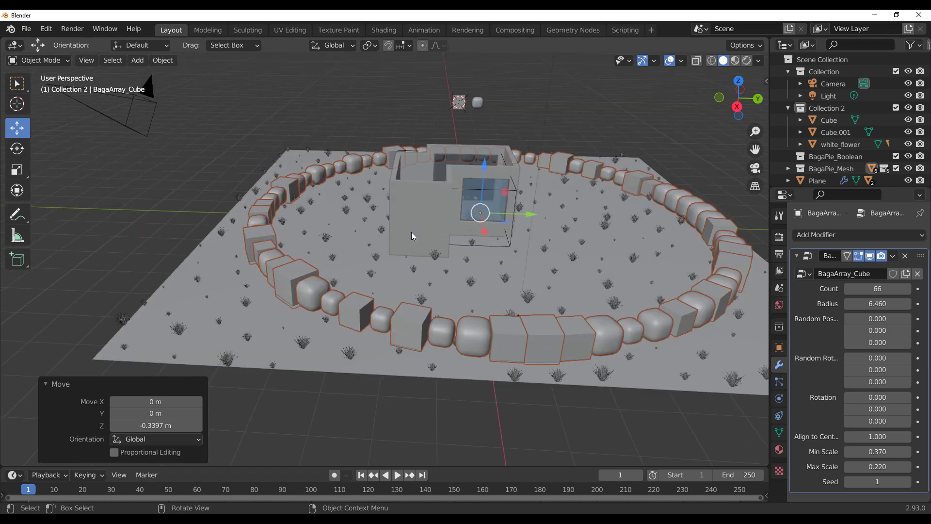
pyautogui.keyDown('shift'); pyautogui.moveTo(513, 246); pyautogui.dragTo(427, 265, button='middle'); pyautogui.keyUp('shift')
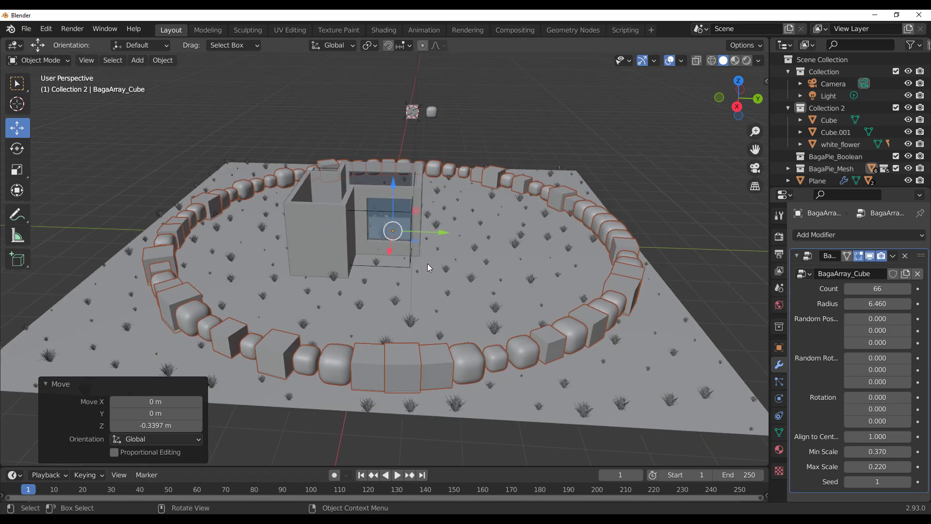
pyautogui.keyDown('shift'); pyautogui.moveTo(428, 268); pyautogui.dragTo(439, 228, button='middle'); pyautogui.keyUp('shift')
pyautogui.scroll(-4, 439, 230)
pyautogui.moveTo(478, 255)
pyautogui.mouseDown(button='middle')
pyautogui.moveTo(456, 242)
pyautogui.moveTo(467, 265)
pyautogui.mouseUp(button='middle')
pyautogui.scroll(4, 433, 280)
pyautogui.keyDown('shift'); pyautogui.moveTo(363, 285); pyautogui.dragTo(436, 286, button='middle'); pyautogui.keyUp('shift')
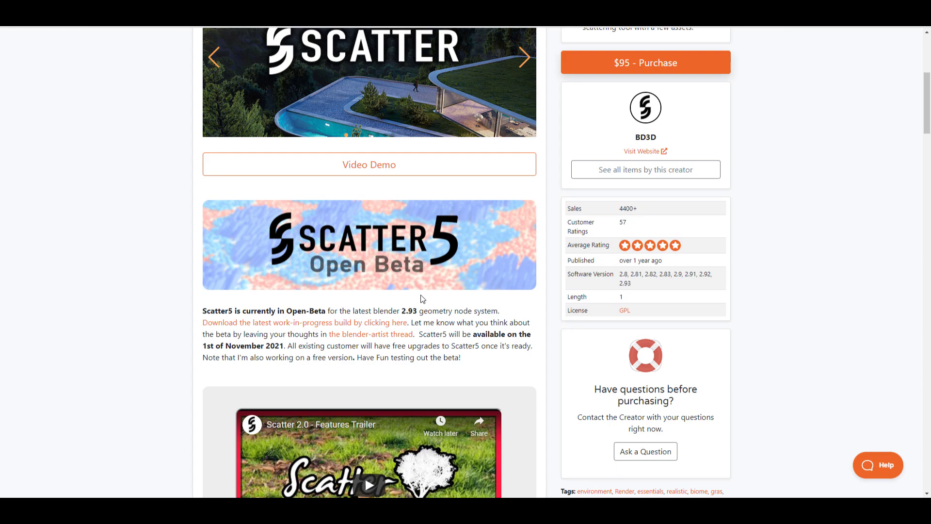
# Switch to Blender Market in the browser and look over the Scatter 4.0 product page
pyautogui.scroll(2, 402, 295)
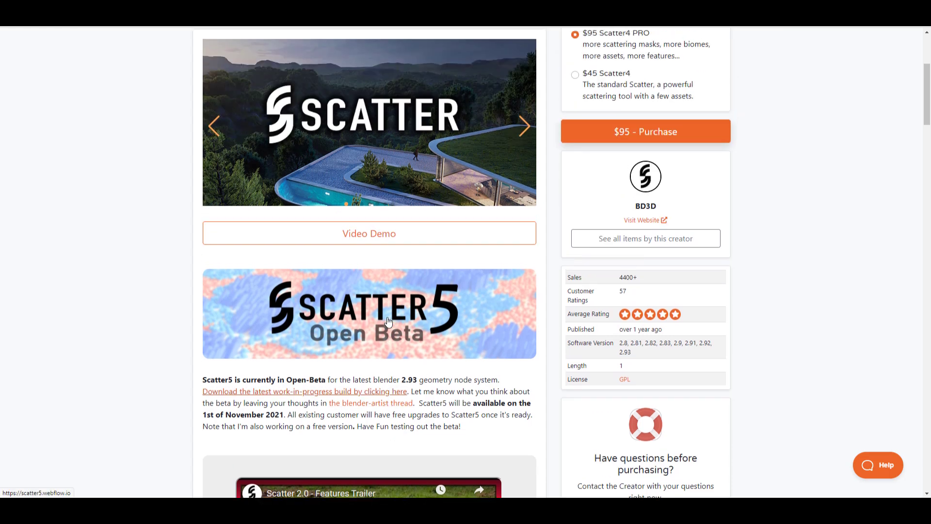
pyautogui.scroll(-4, 422, 273)
pyautogui.scroll(6, 423, 273)
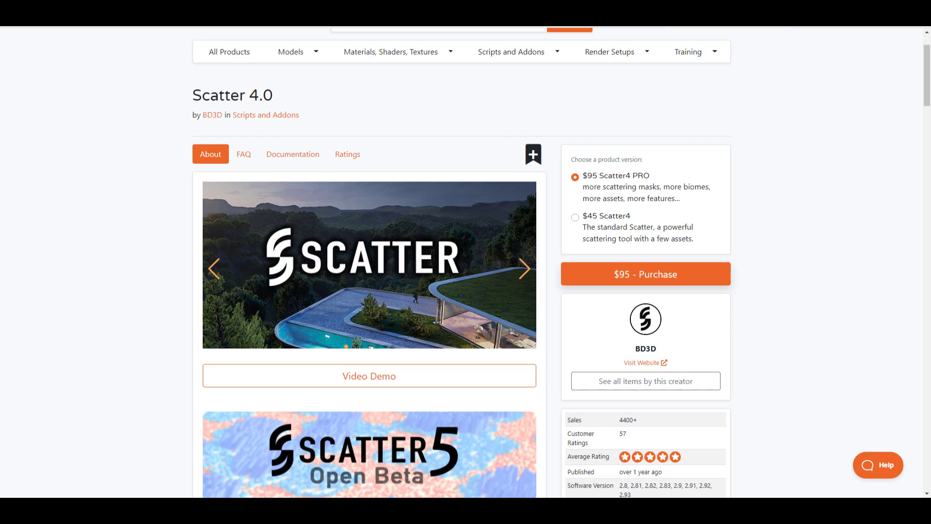
# Open the Botaniq tree and grass library page and review its animation, vine drawing and asset scattering features
pyautogui.hotkey('ctrl', 'Tab')
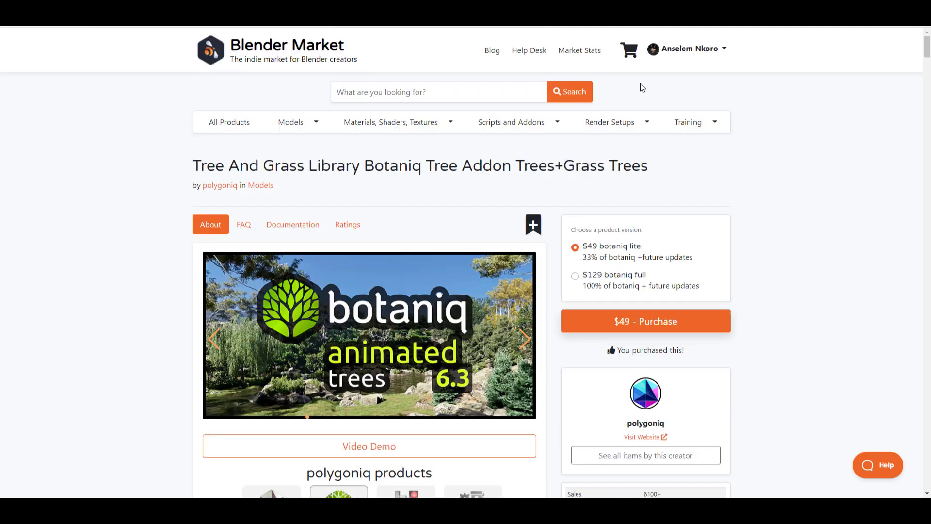
pyautogui.scroll(-9, 478, 212)
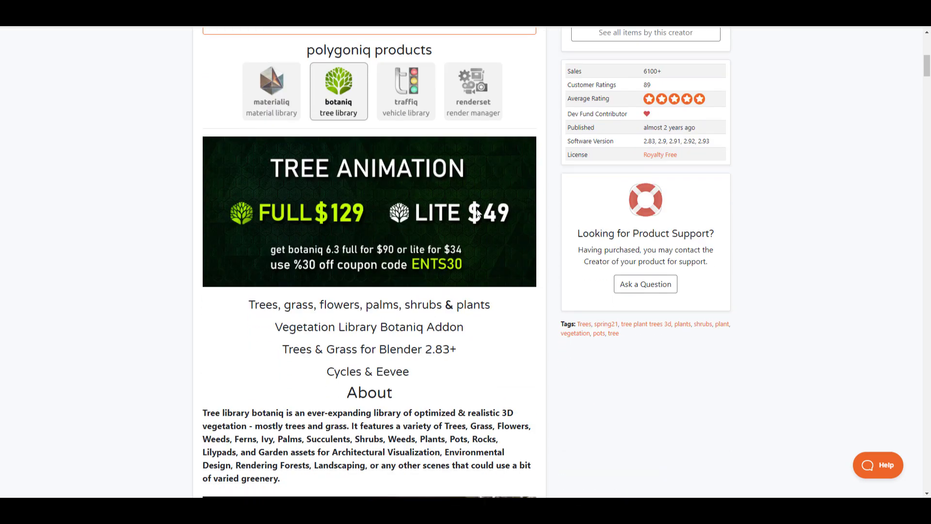
pyautogui.scroll(-1, 478, 213)
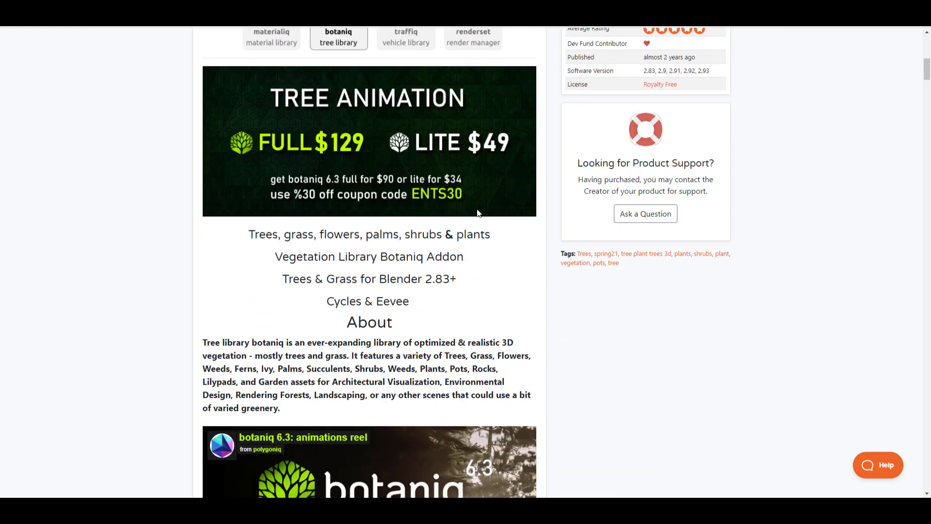
pyautogui.scroll(-17, 484, 214)
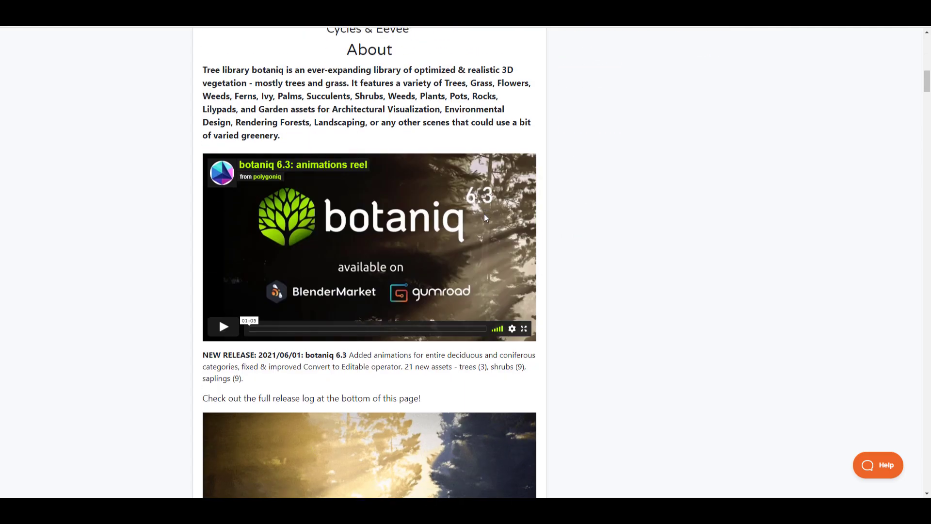
pyautogui.scroll(2, 573, 203)
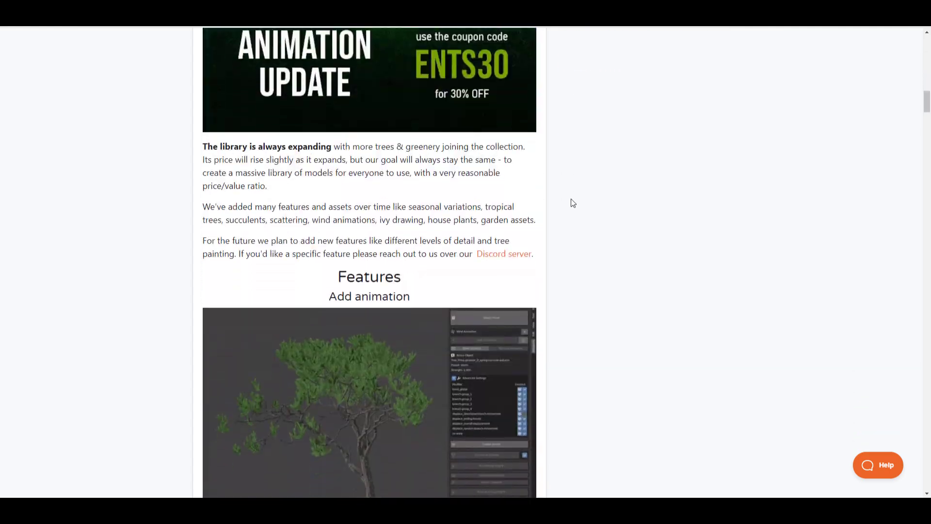
pyautogui.scroll(-2, 573, 203)
pyautogui.scroll(-7, 573, 203)
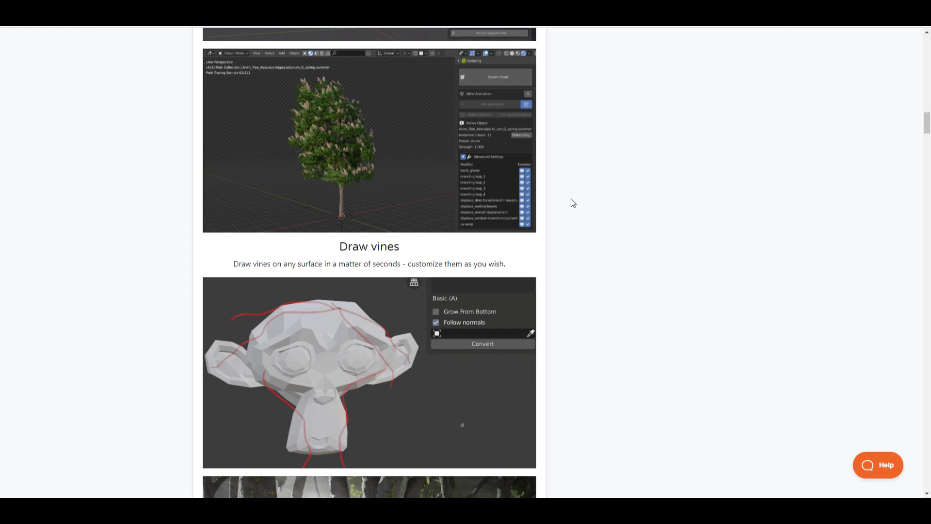
pyautogui.scroll(-12, 573, 203)
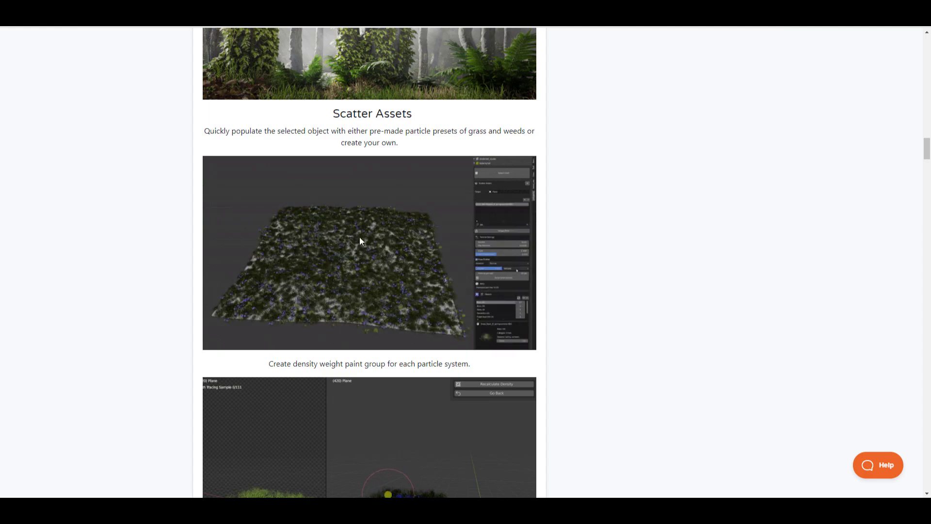
pyautogui.scroll(-6, 366, 271)
pyautogui.scroll(8, 494, 348)
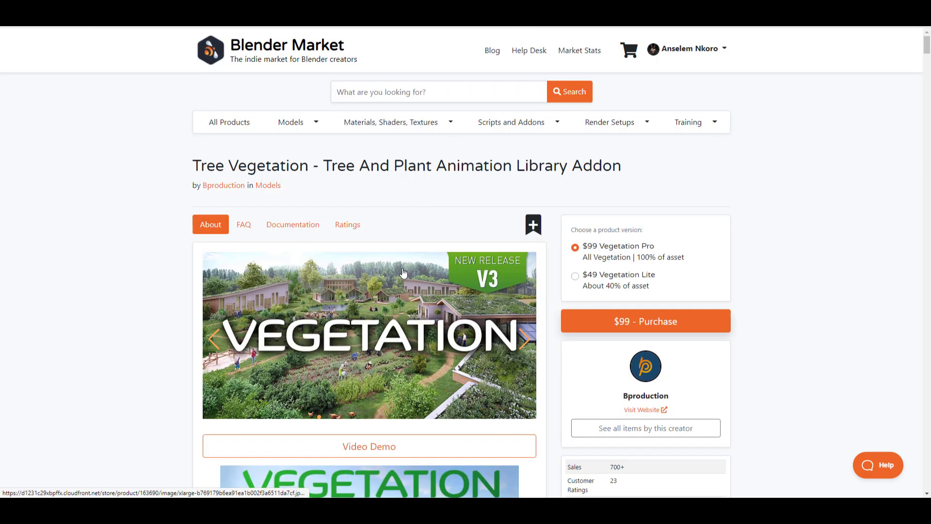
# Review the product pages of the Tree Vegetation and Alpha Trees add-ons
pyautogui.scroll(-12, 403, 273)
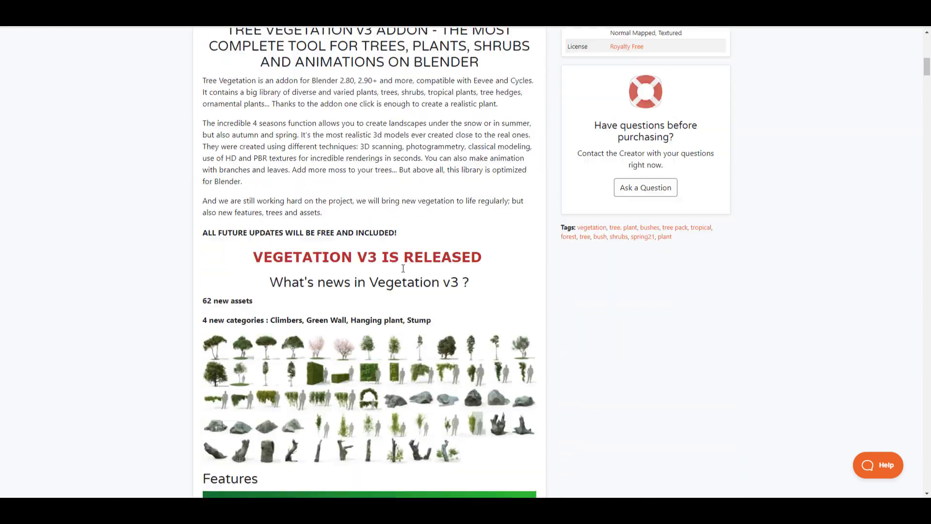
pyautogui.scroll(6, 403, 268)
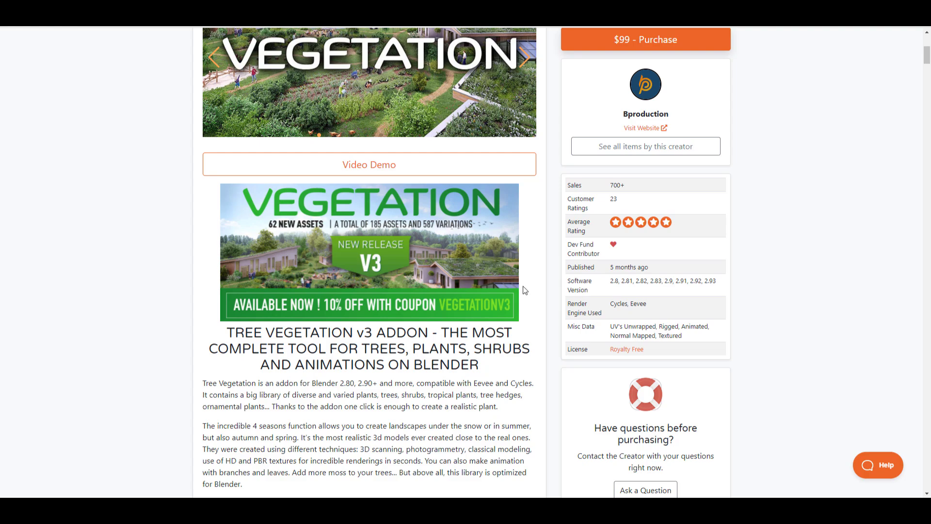
pyautogui.scroll(3, 525, 290)
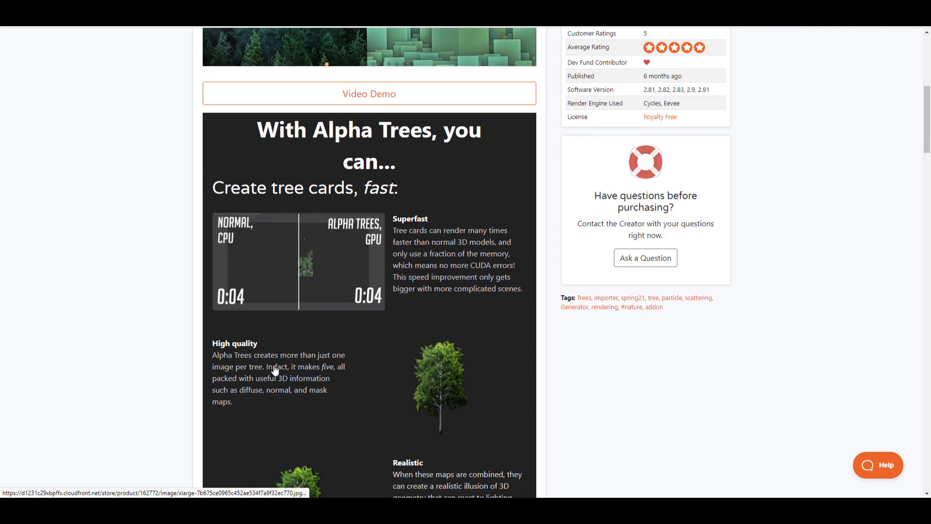
pyautogui.scroll(-2, 333, 287)
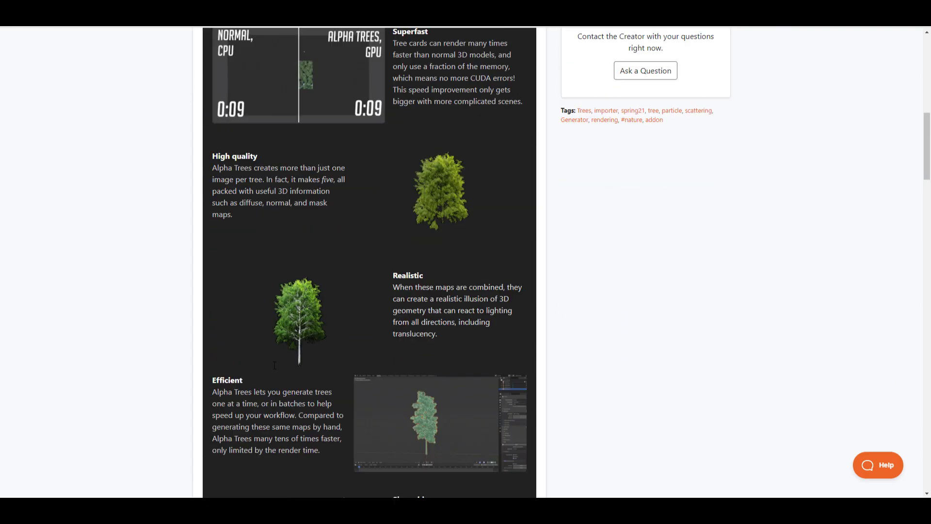
pyautogui.scroll(2, 333, 287)
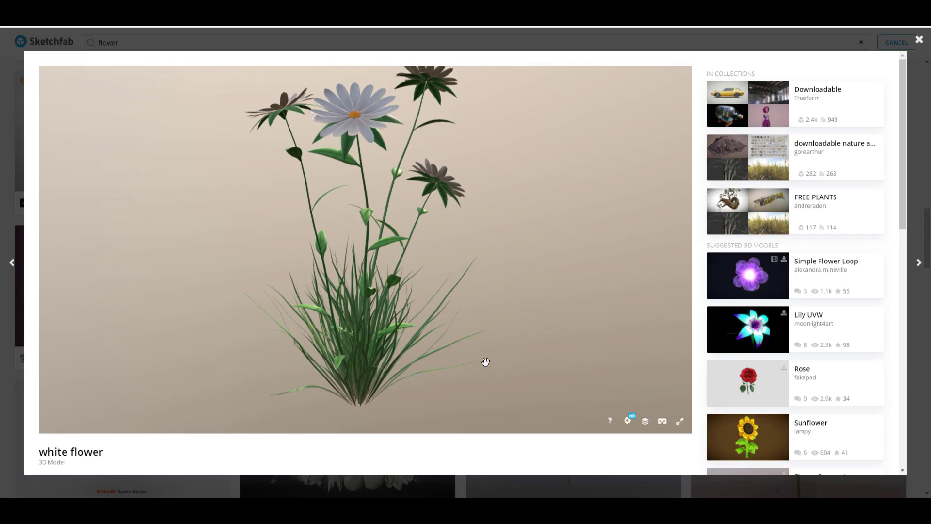
# Inspect the white flower model in Sketchfab's 3D viewer by rotating and zooming it
pyautogui.moveTo(485, 362); pyautogui.dragTo(428, 360)
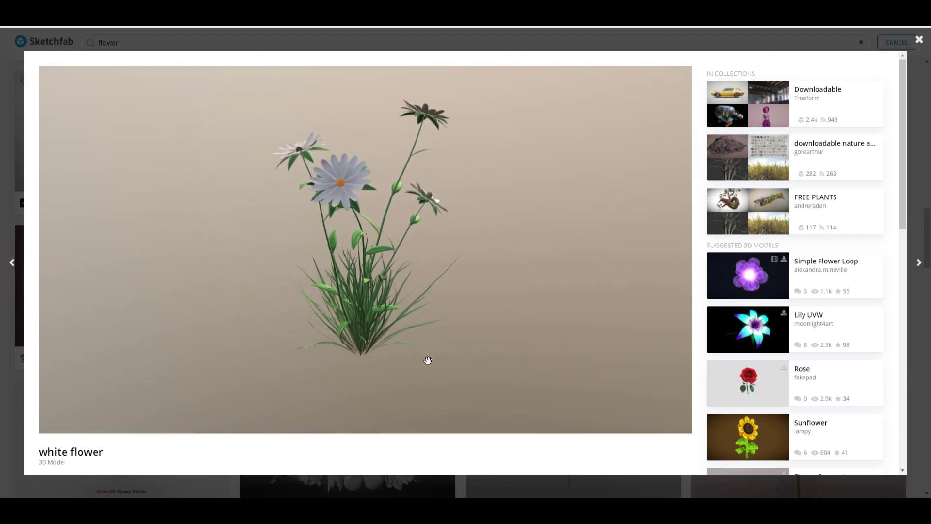
pyautogui.scroll(2, 428, 360)
pyautogui.scroll(-7, 355, 454)
pyautogui.scroll(4, 358, 455)
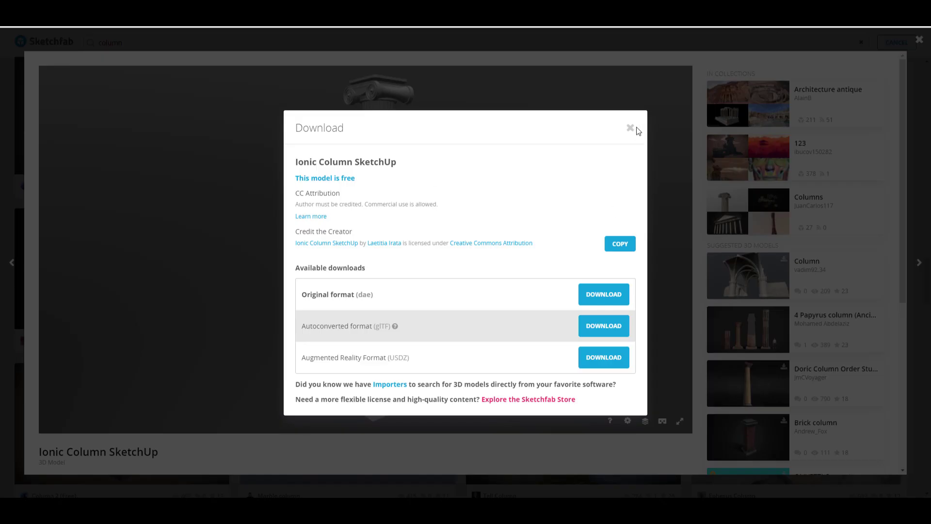
# Close the Ionic Column SketchUp download dialog and model view, and return to the start of the column search results
pyautogui.click(631, 128)
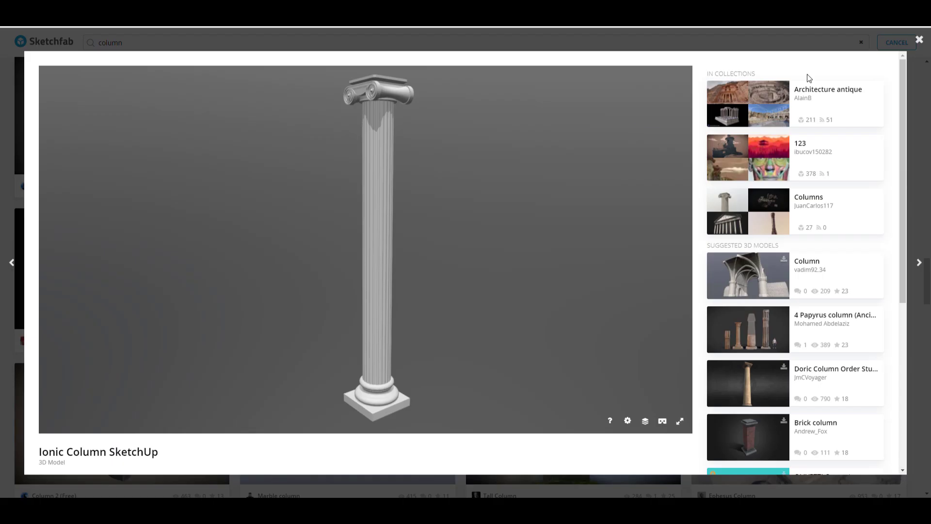
pyautogui.click(920, 40)
pyautogui.scroll(15, 432, 334)
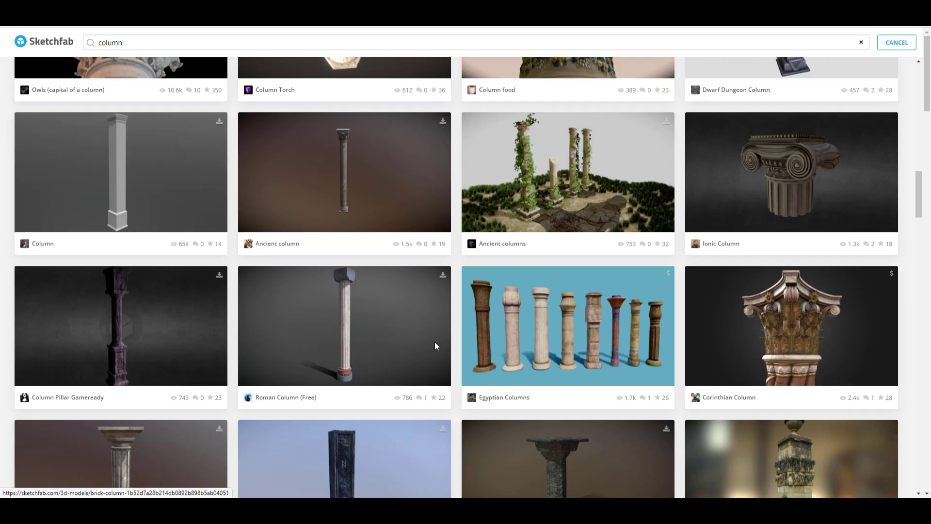
pyautogui.scroll(8, 433, 372)
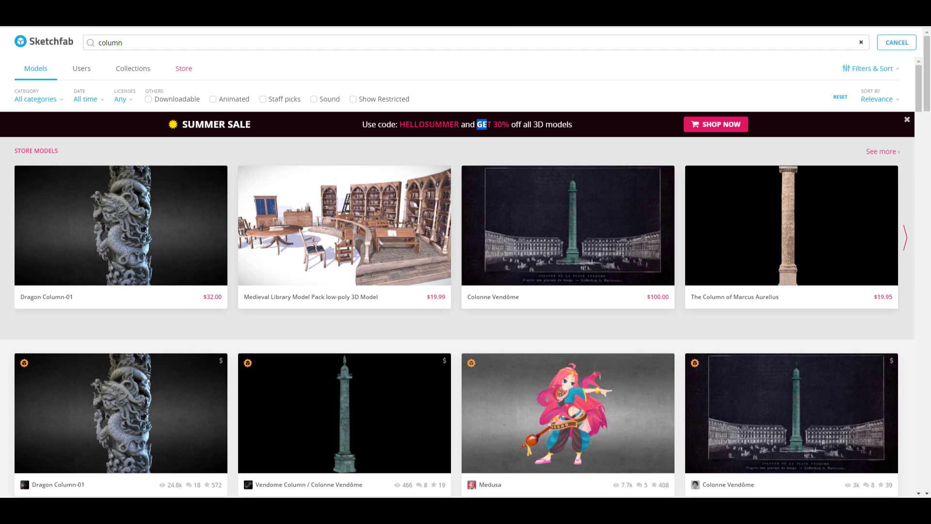
# Highlight the summer sale's discount text and the HELLOSUMMER code in the Sketchfab banner
pyautogui.moveTo(486, 125); pyautogui.dragTo(510, 125)
pyautogui.moveTo(399, 125); pyautogui.dragTo(487, 135)
pyautogui.click(675, 165)
# Browse the paid 3D models offered in the Sketchfab store
pyautogui.scroll(-10, 677, 160)
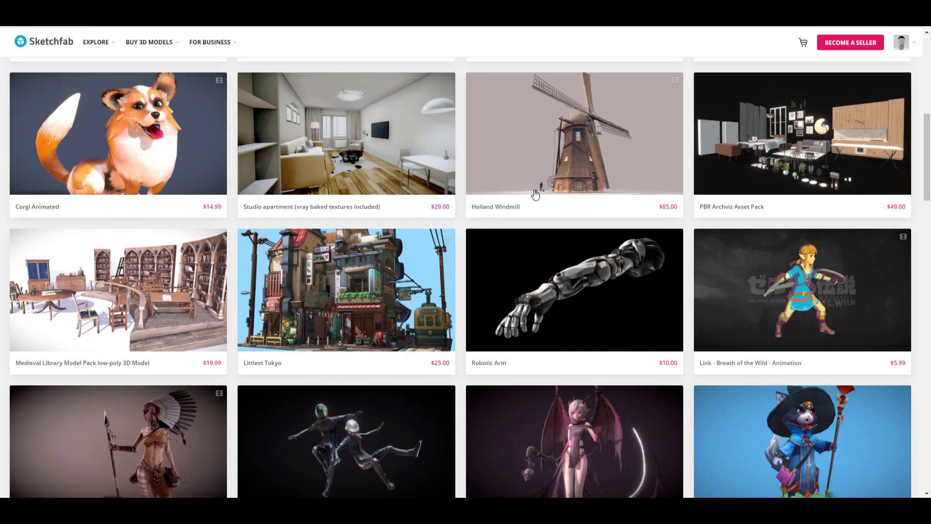
pyautogui.scroll(-8, 504, 223)
pyautogui.scroll(8, 493, 227)
pyautogui.scroll(-8, 492, 235)
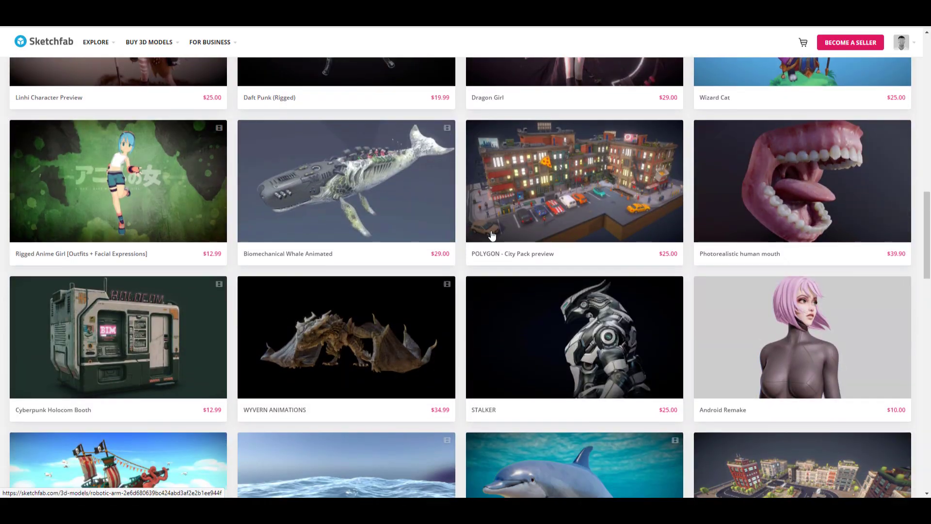
# Switch to Blender and draw two windows on the building's outer wall: a low wide one near the corner and a larger one at the far end
pyautogui.moveTo(262, 201); pyautogui.dragTo(364, 291)
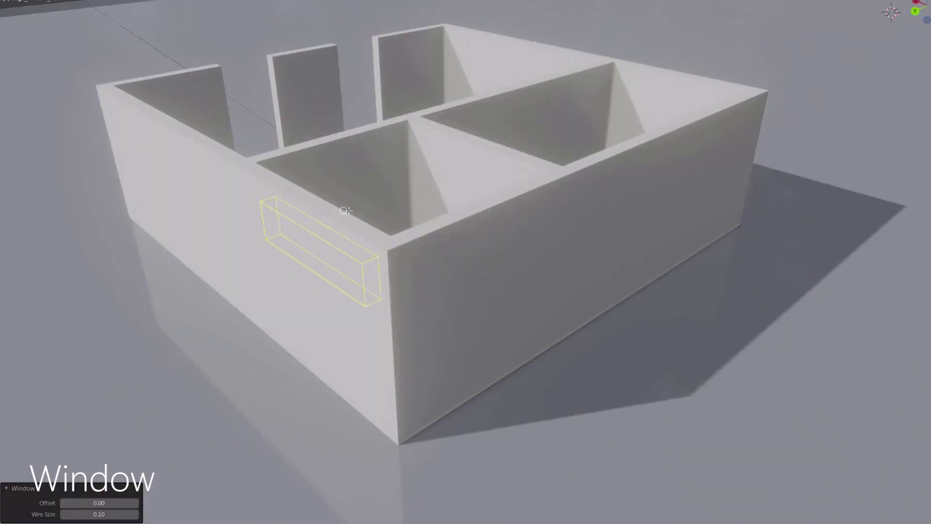
pyautogui.click(378, 298)
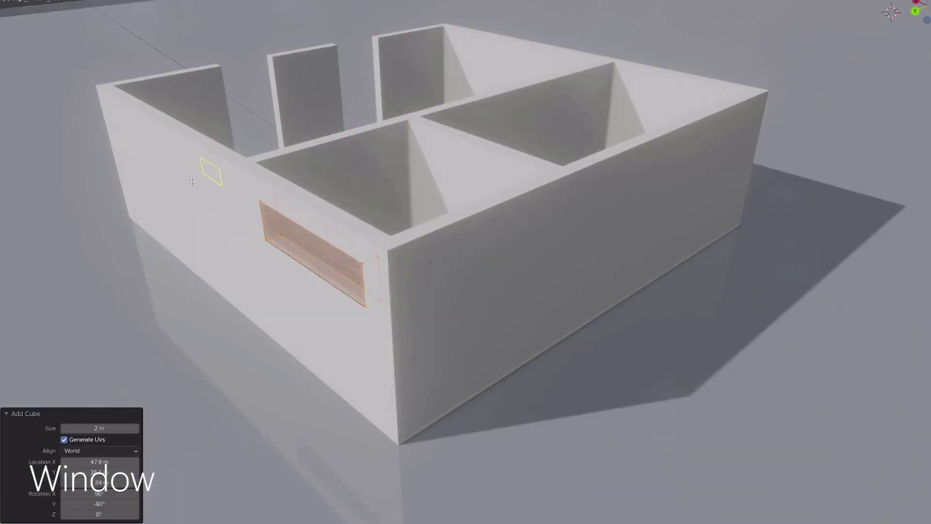
pyautogui.moveTo(191, 182); pyautogui.dragTo(145, 215)
pyautogui.click(160, 209)
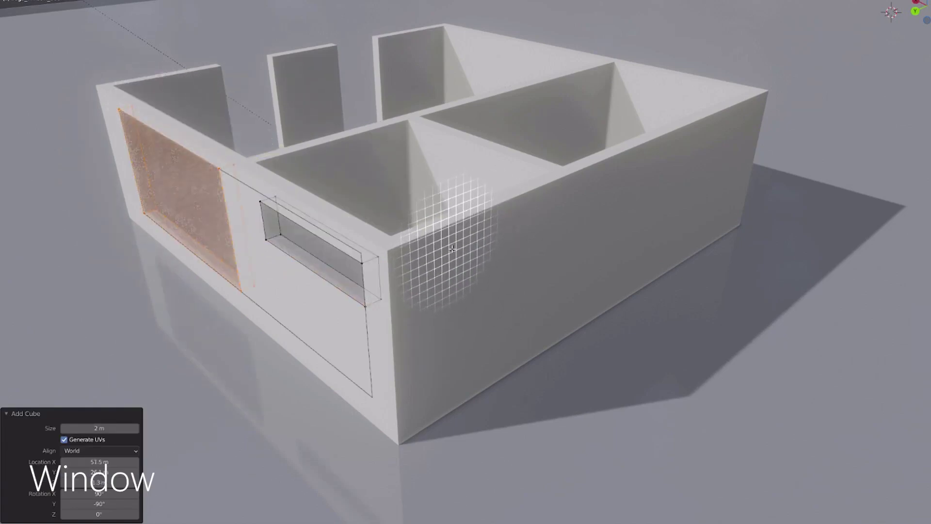
# Draw a tall window near the corner of the adjacent long wall and place two evenly spaced copies along the Y axis
pyautogui.moveTo(449, 247); pyautogui.dragTo(507, 342)
pyautogui.click(487, 215)
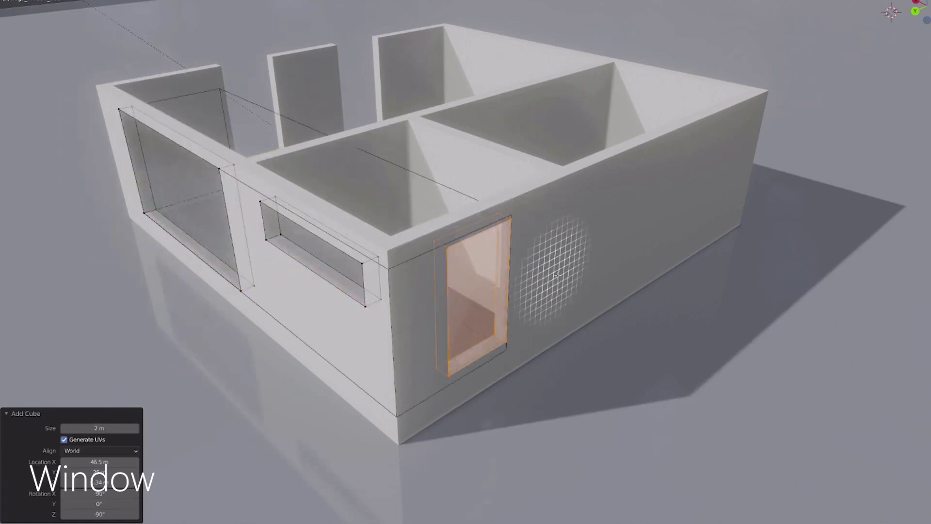
pyautogui.hotkey('shift', 'd')
pyautogui.press('y')
pyautogui.click(681, 210)
pyautogui.hotkey('shift', 'r')
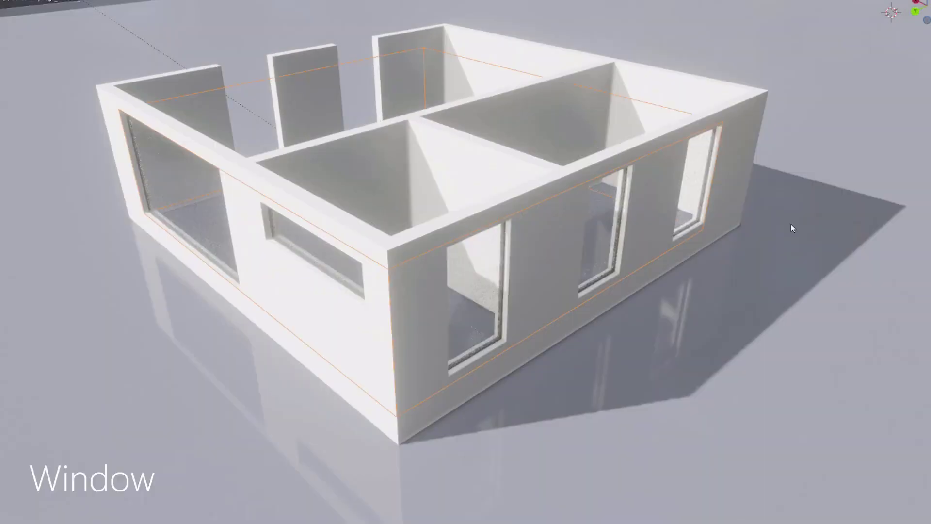
pyautogui.moveTo(792, 224); pyautogui.dragTo(707, 202, button='middle')
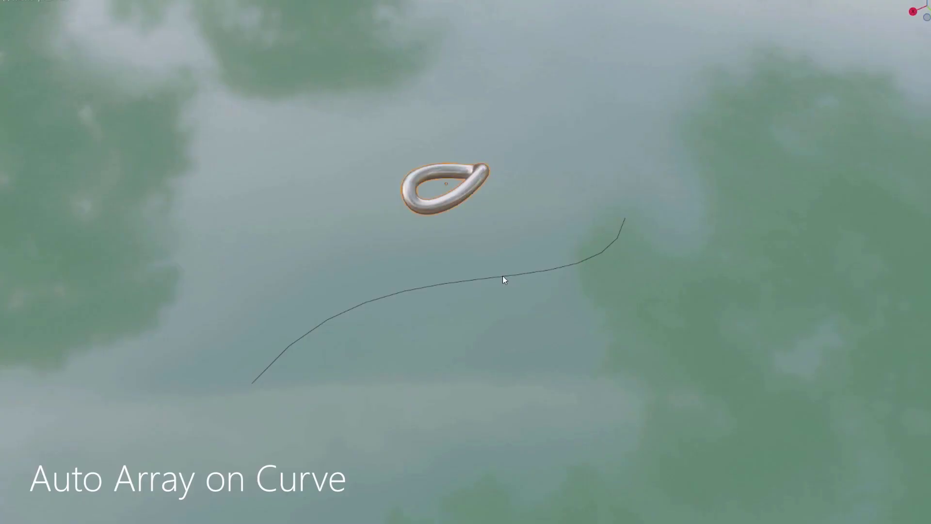
# Array the chain link along the curved line with Auto Array on Curve
pyautogui.keyDown('shift'); pyautogui.click(502, 275); pyautogui.keyUp('shift')
pyautogui.press('q')
pyautogui.click(601, 260)
# Edit the chain's curve and rotate its lower end point to bend the chain into a downward arc
pyautogui.keyDown('shift'); pyautogui.click(406, 291); pyautogui.keyUp('shift')
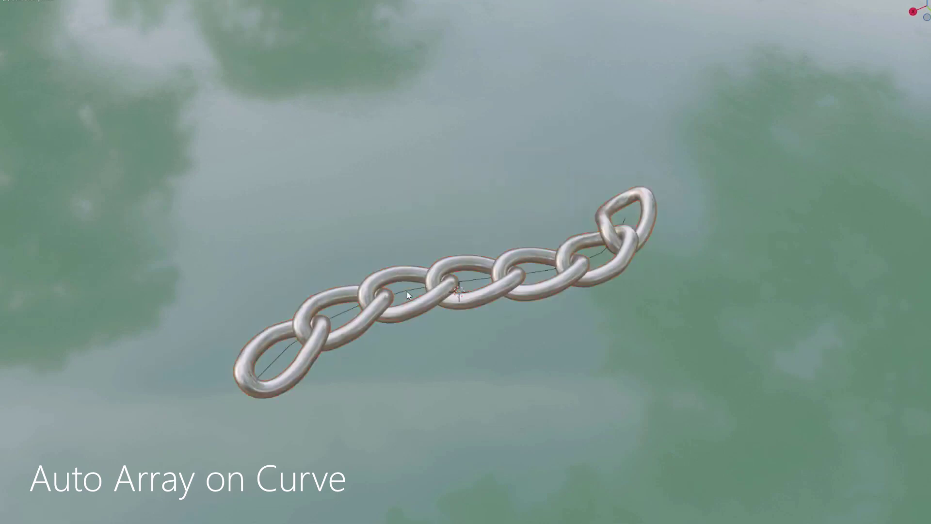
pyautogui.click(407, 292)
pyautogui.press('Tab')
pyautogui.press('r')
pyautogui.click(330, 405)
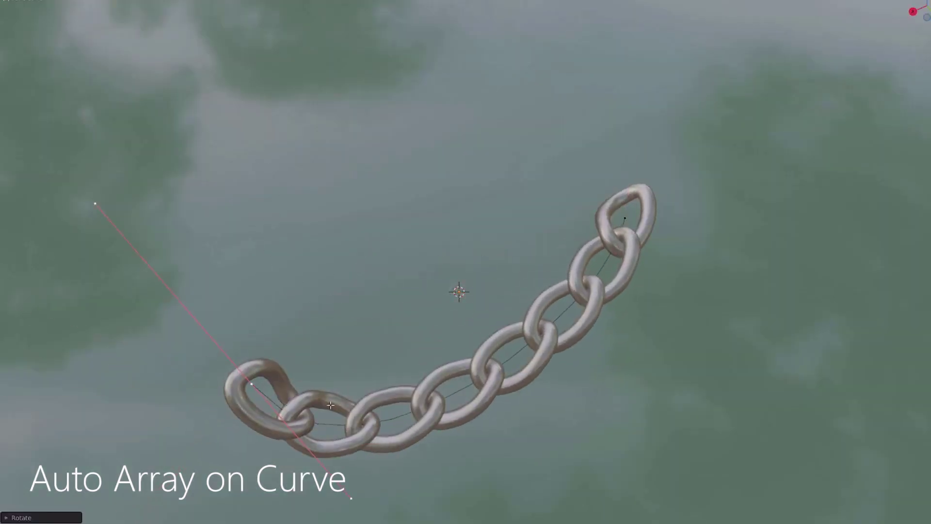
# Extrude the curve's end point around into a large loop of chain, and scale and move the last point
pyautogui.scroll(-3, 277, 371)
pyautogui.press('e')
pyautogui.click(208, 191)
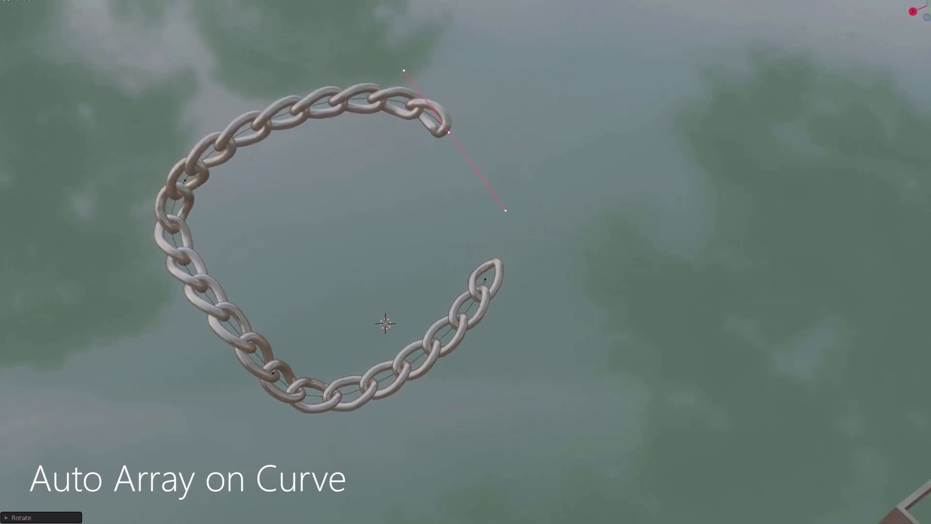
pyautogui.press('s')
pyautogui.click(619, 179)
pyautogui.press('g')
pyautogui.click(585, 190)
pyautogui.press('Tab')
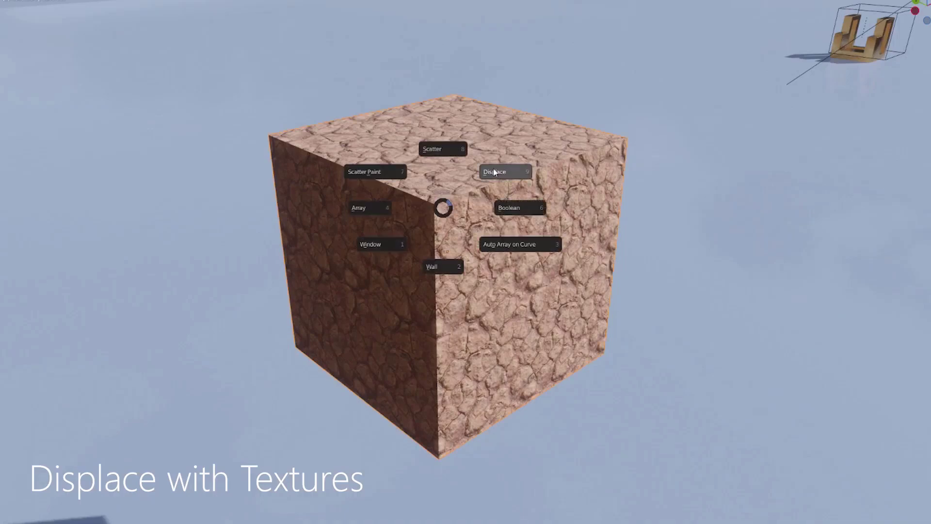
# Apply the Displace tool to the rock-textured cube
pyautogui.click(494, 173)
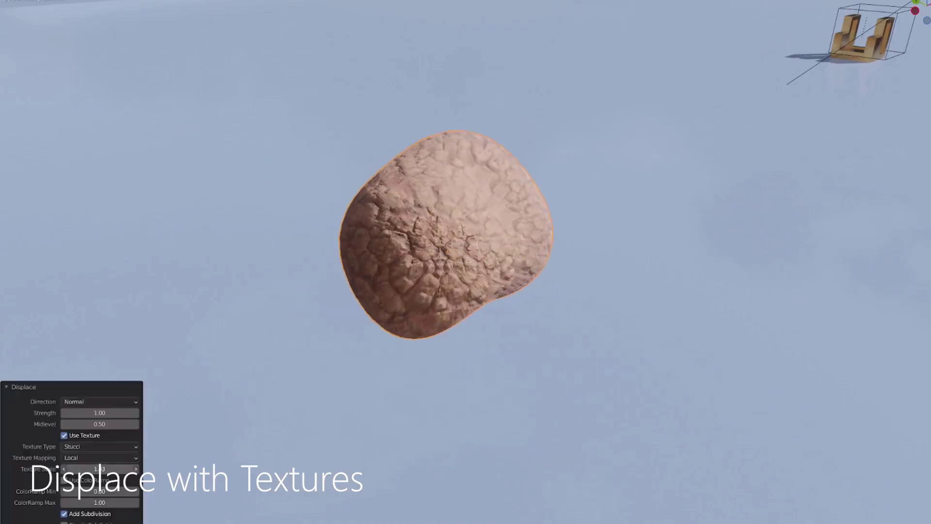